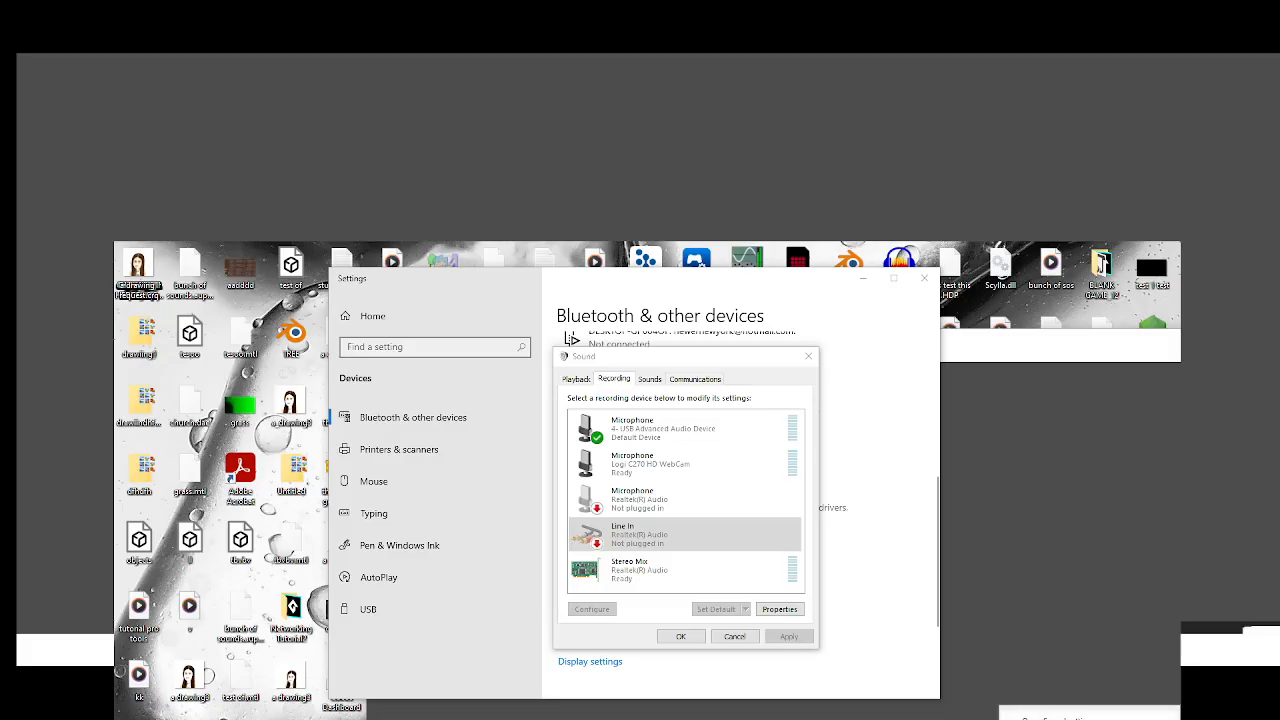
# Reopen the system's recording devices list over the sound settings and select the 4- USB Advanced Audio Device microphone
pyautogui.click(681, 636)
pyautogui.click(588, 636)
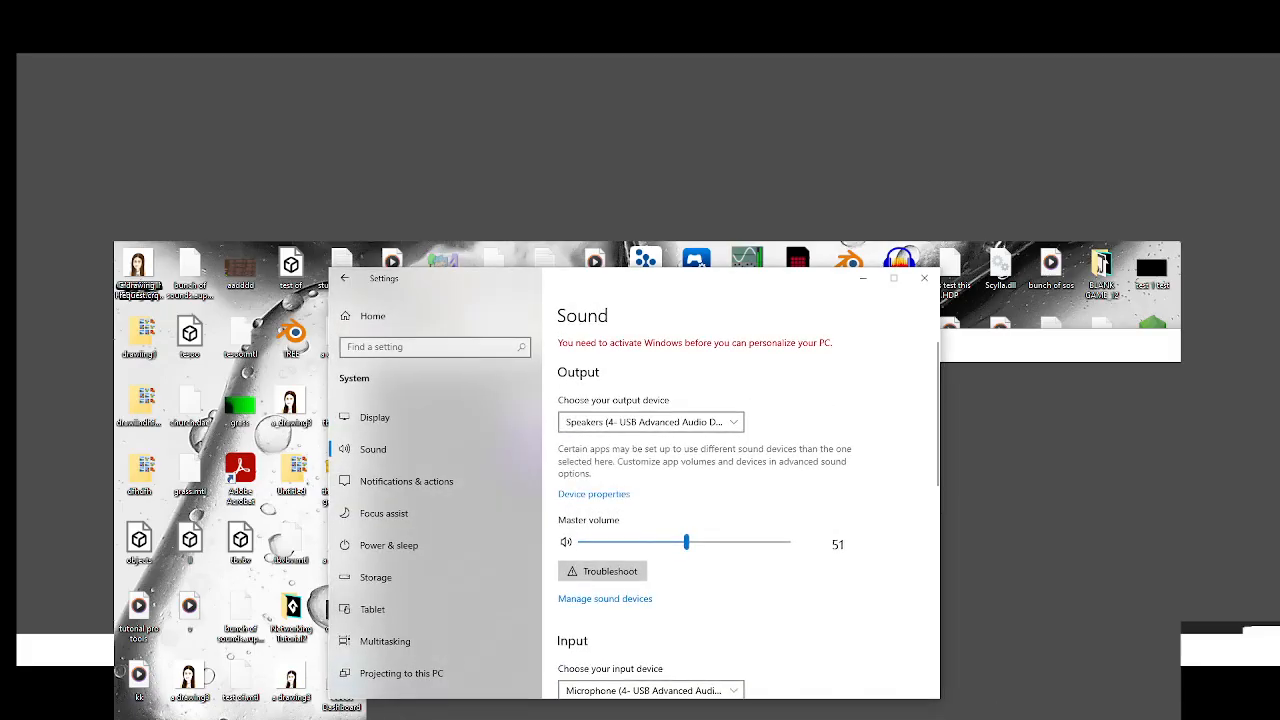
pyautogui.rightClick(1090, 719)
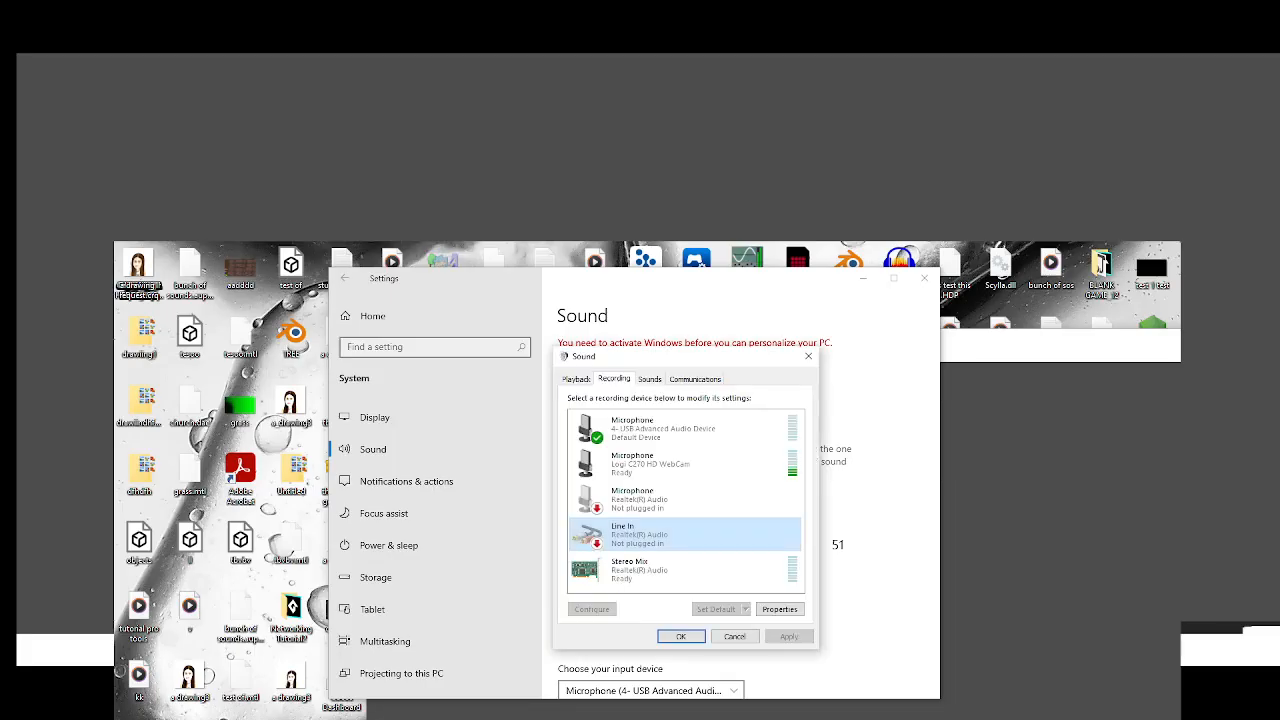
pyautogui.moveTo(709, 358); pyautogui.dragTo(903, 333)
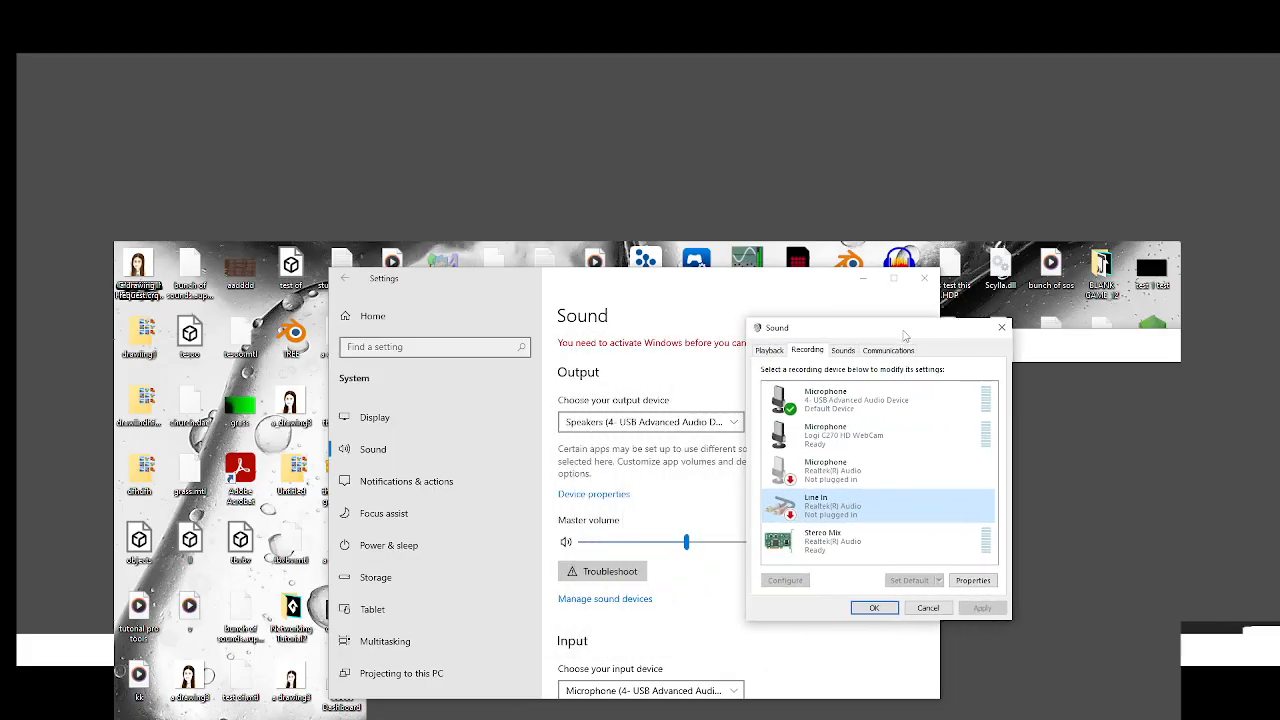
pyautogui.click(900, 402)
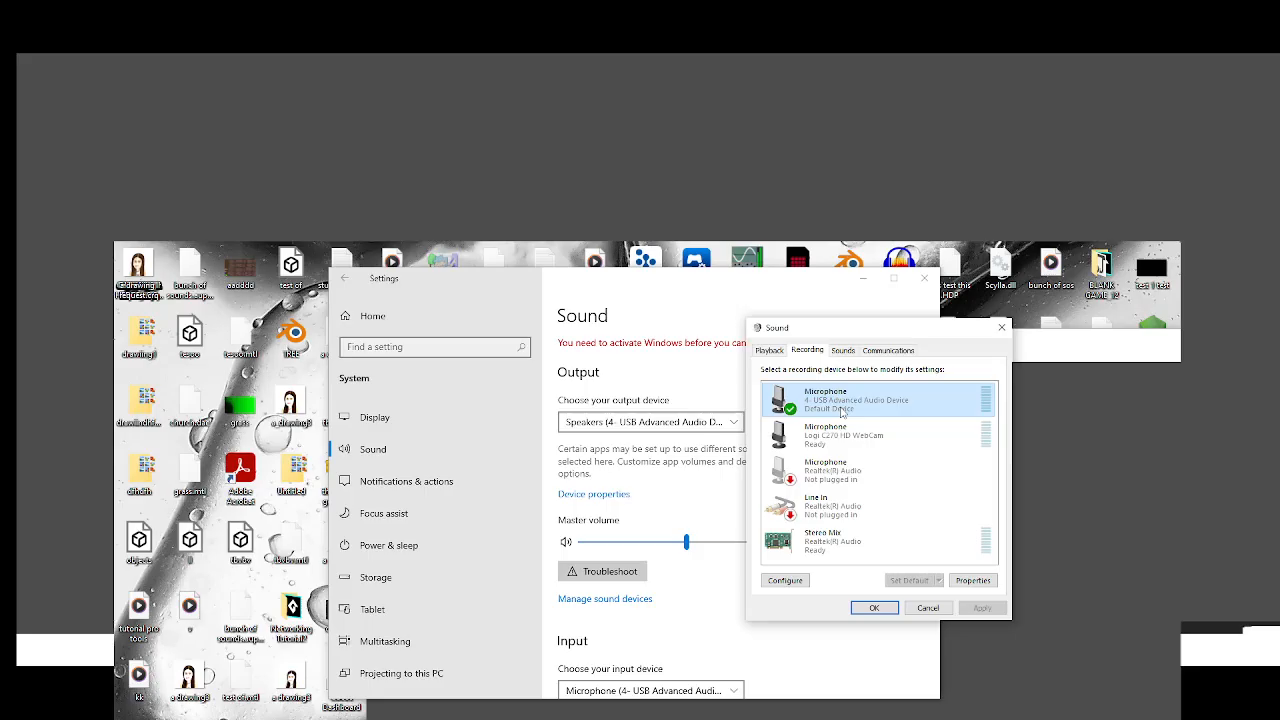
# Switch to Pro Tools, dismiss the audio device alert and set the input device to Microphone (4- USB Advanced Audio Device)
pyautogui.click(1018, 358)
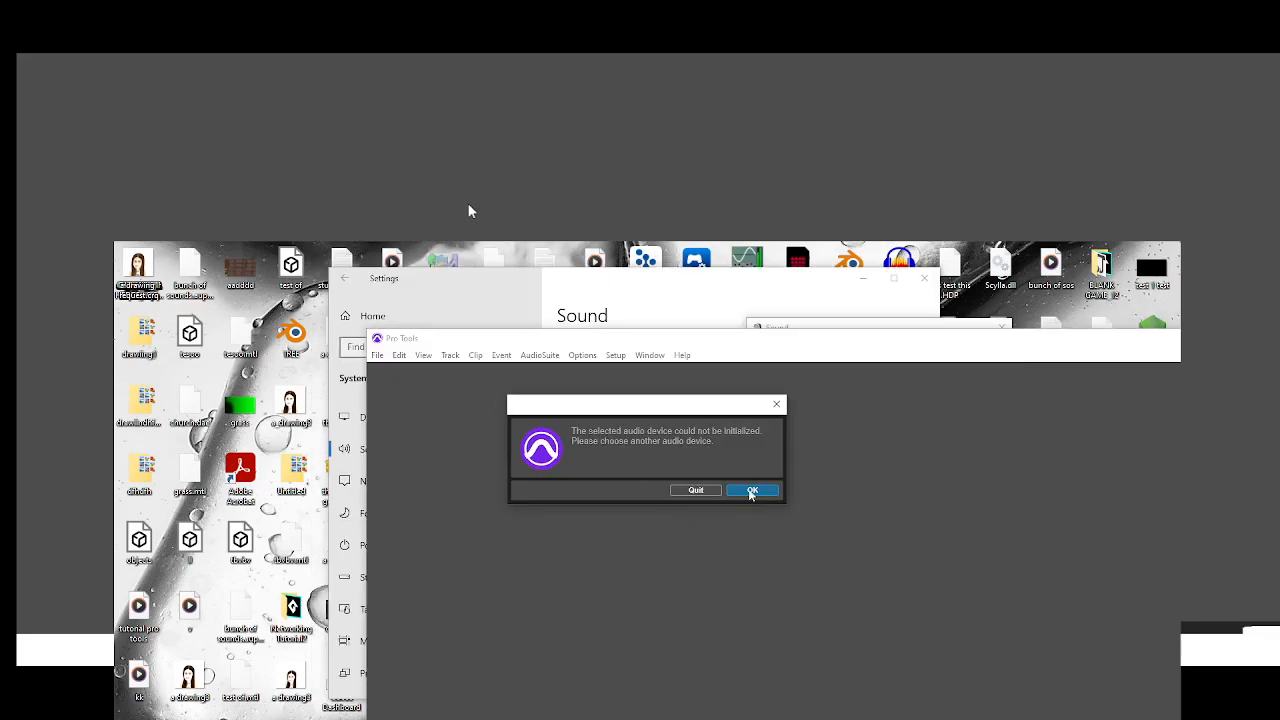
pyautogui.click(752, 490)
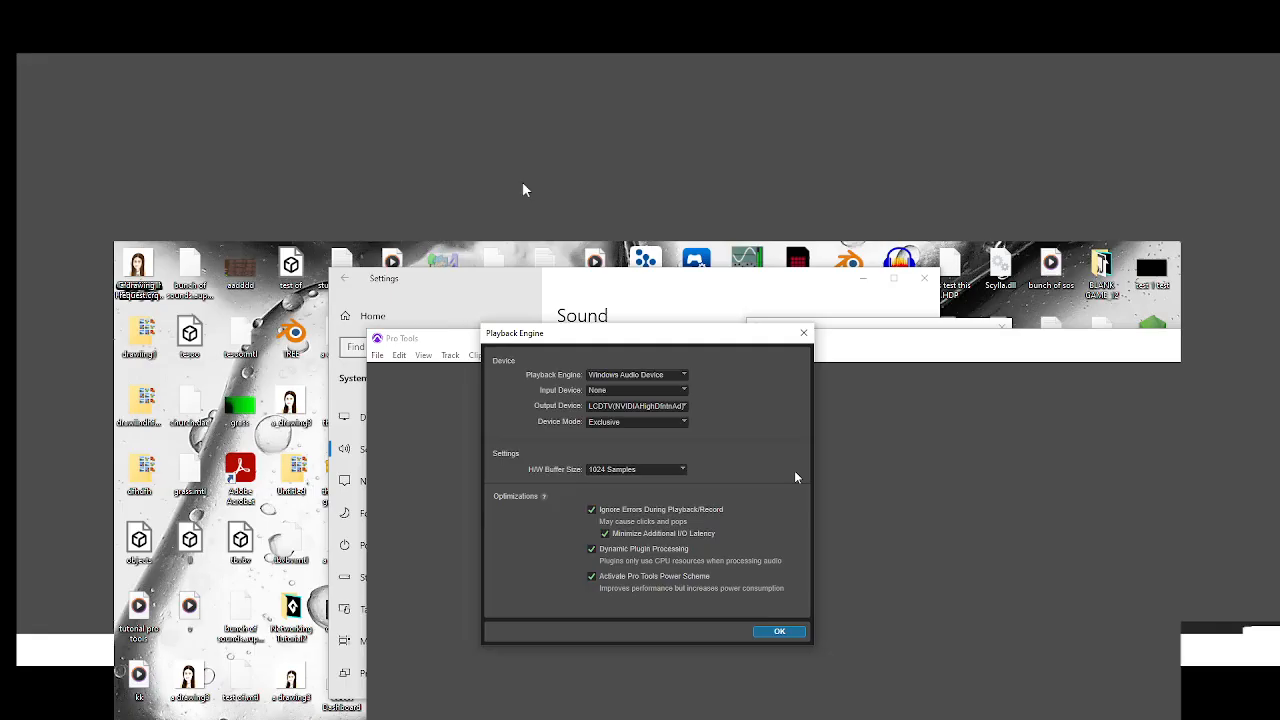
pyautogui.click(642, 390)
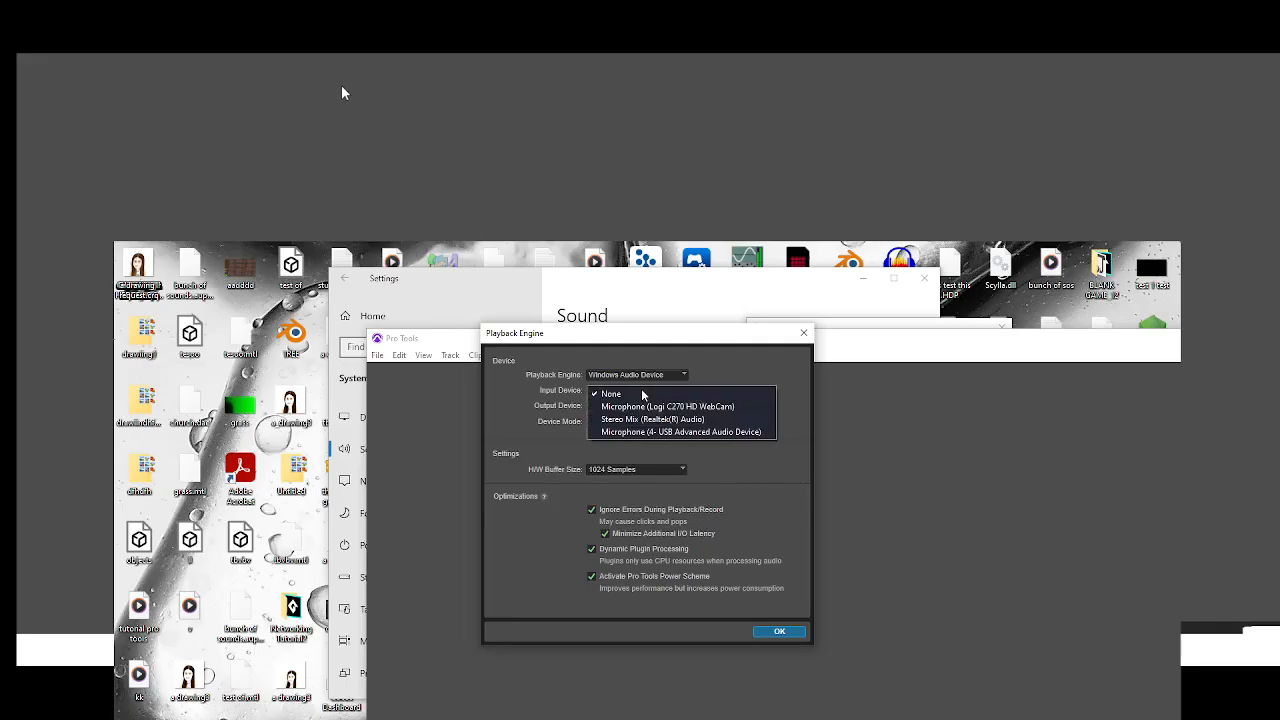
pyautogui.click(720, 434)
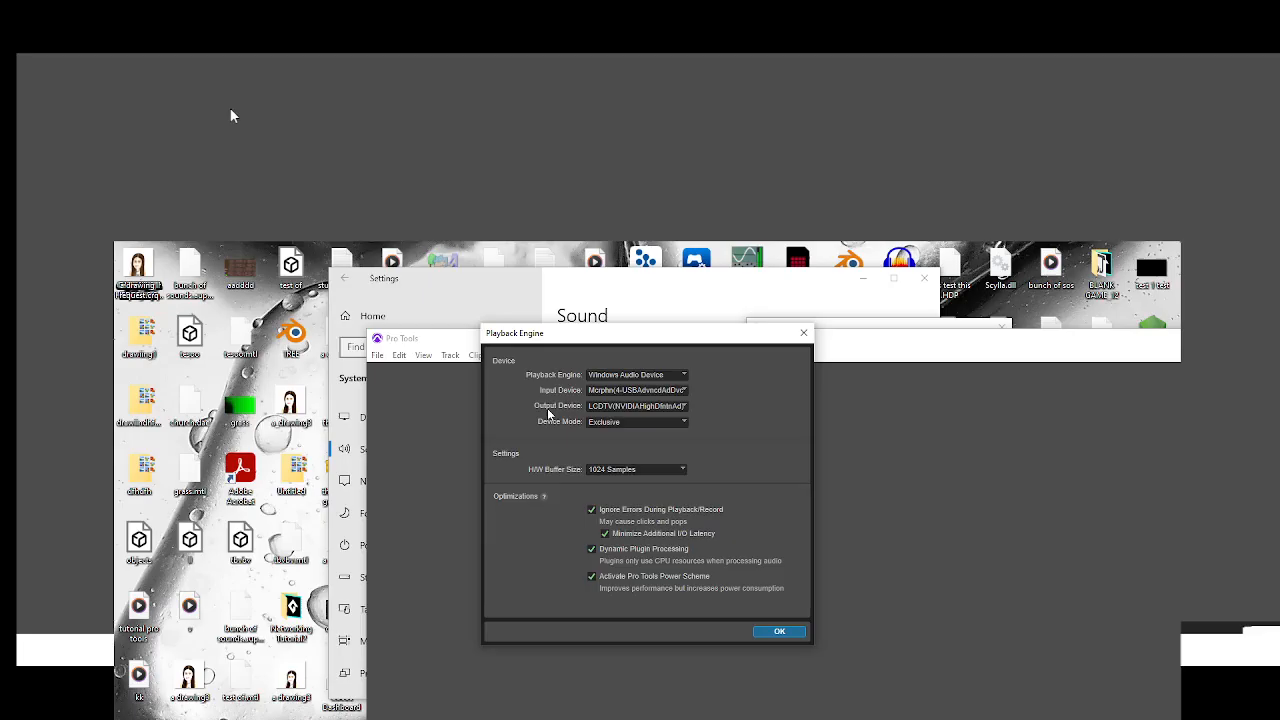
# Review the available output devices, device modes and playback engines without changing them
pyautogui.click(649, 408)
pyautogui.click(773, 398)
pyautogui.click(652, 425)
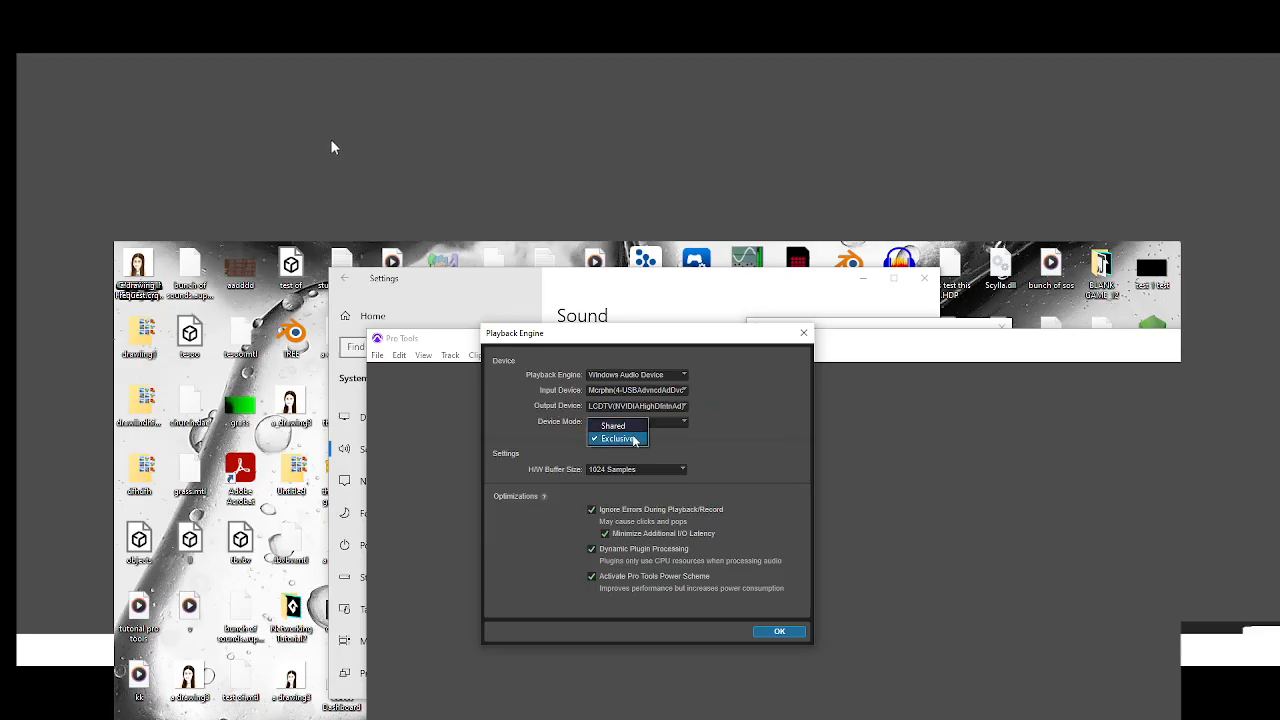
pyautogui.click(716, 453)
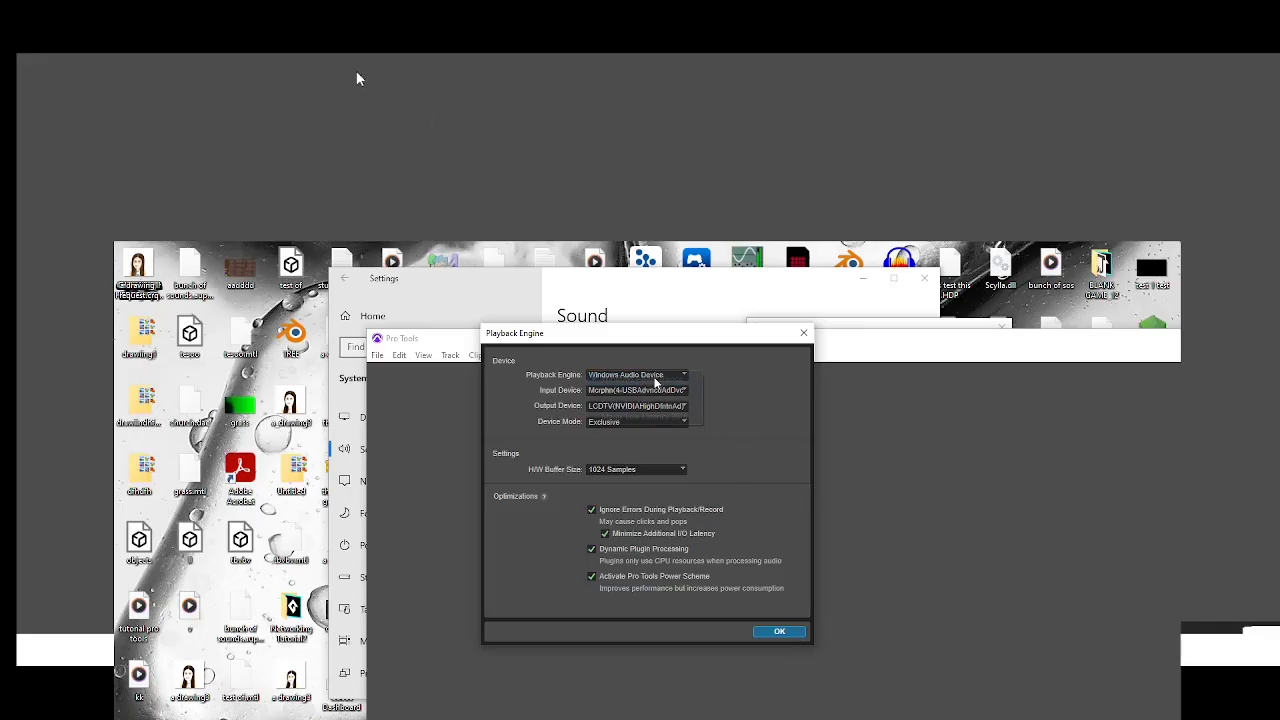
pyautogui.click(655, 377)
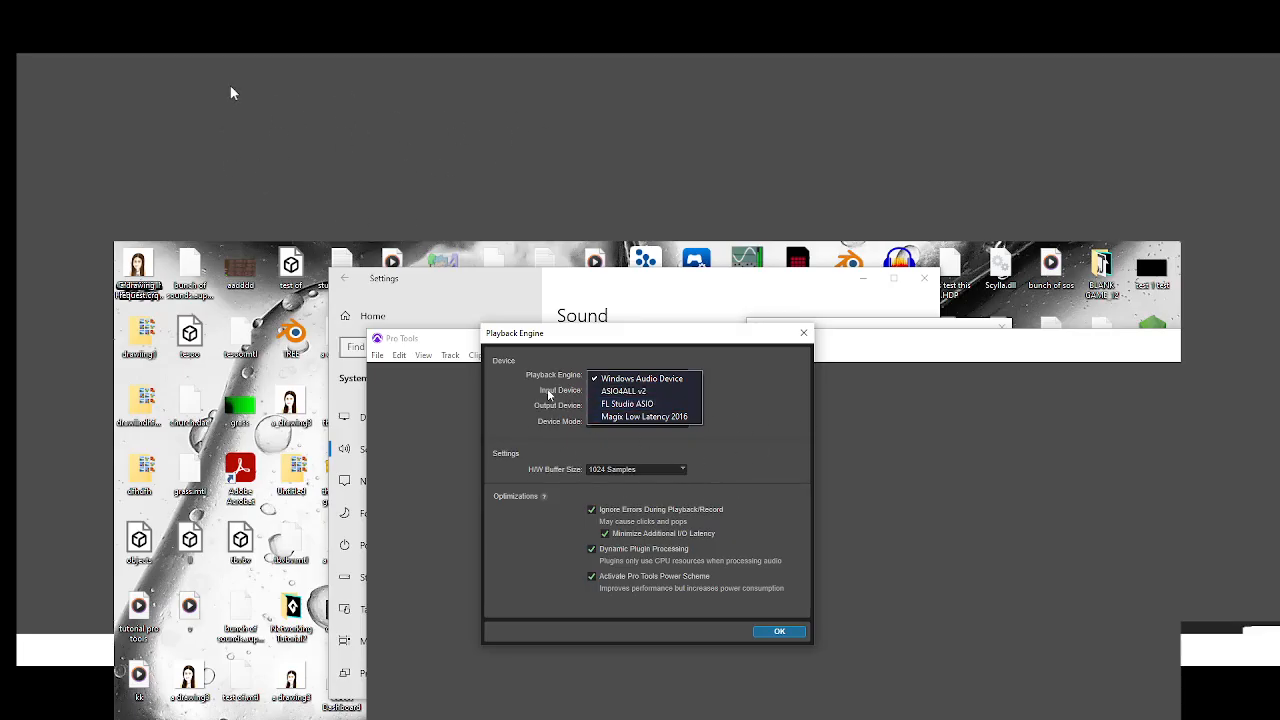
# Try to apply the Windows Audio Device engine with input and output devices from different hardware units
pyautogui.click(781, 632)
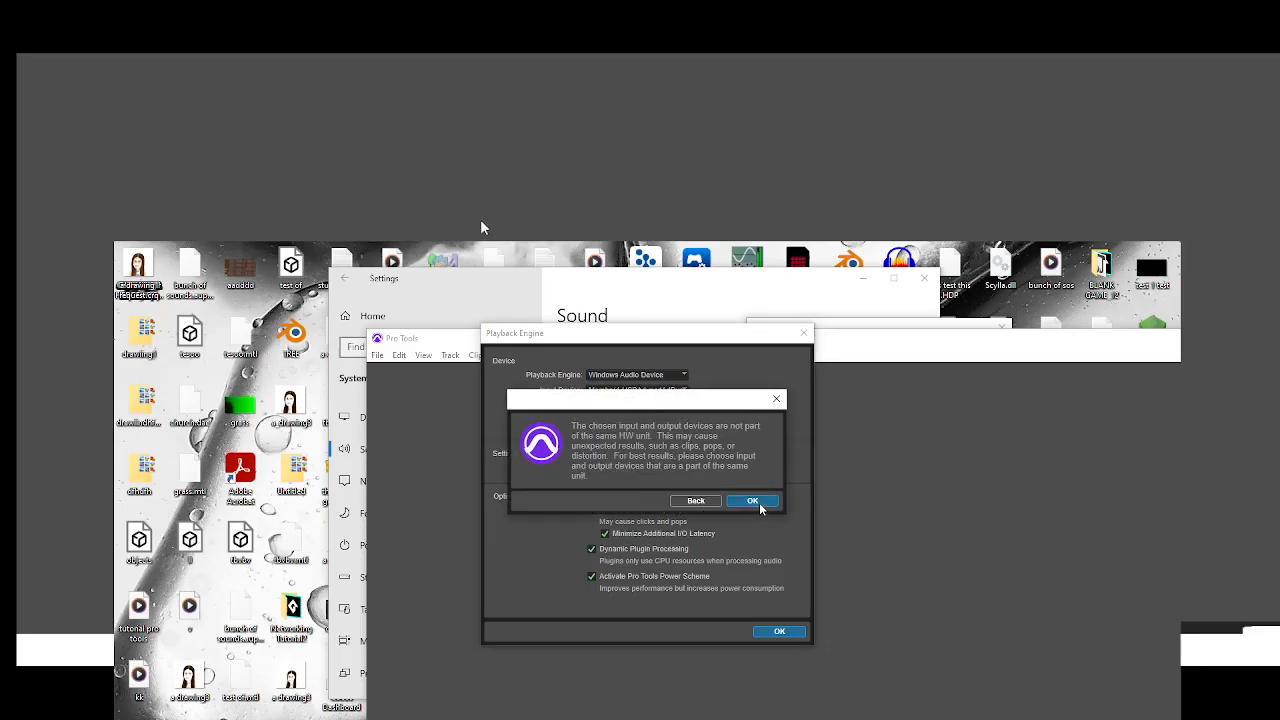
pyautogui.click(758, 504)
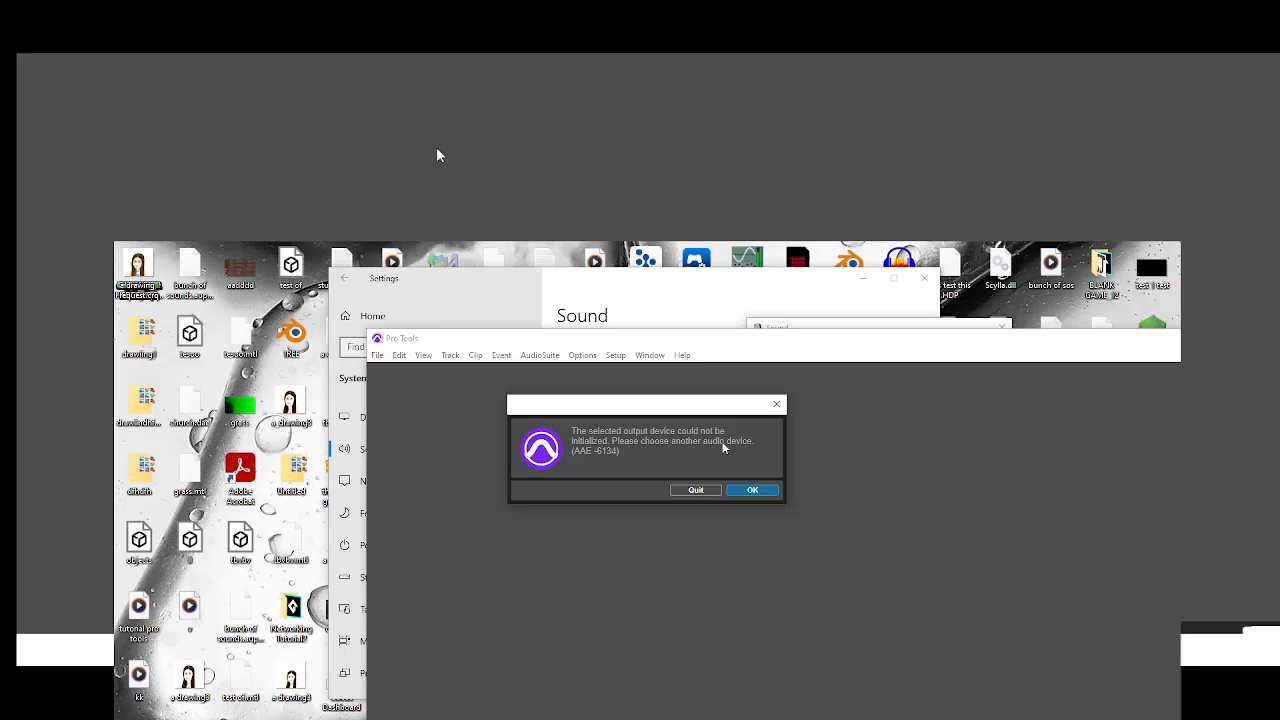
pyautogui.click(752, 489)
# Try ASIO4ALL v2 as the playback engine and reopen the list of engines
pyautogui.click(675, 376)
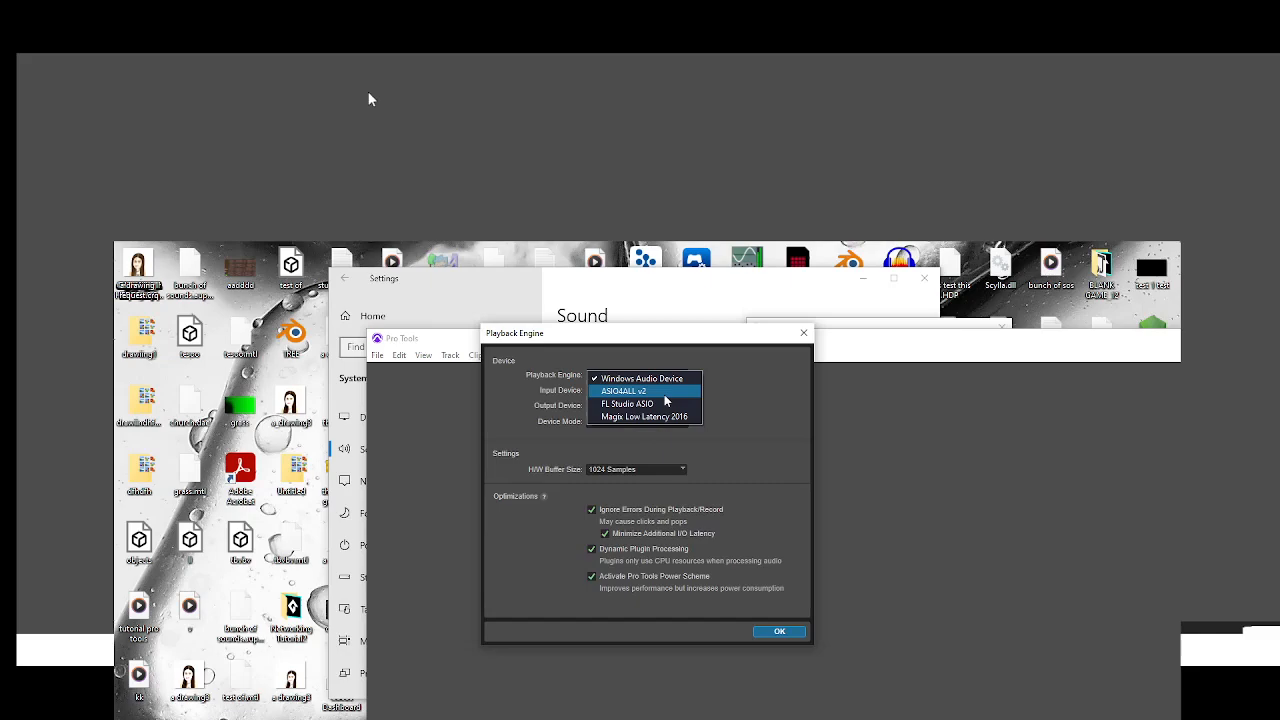
pyautogui.click(664, 394)
pyautogui.click(797, 585)
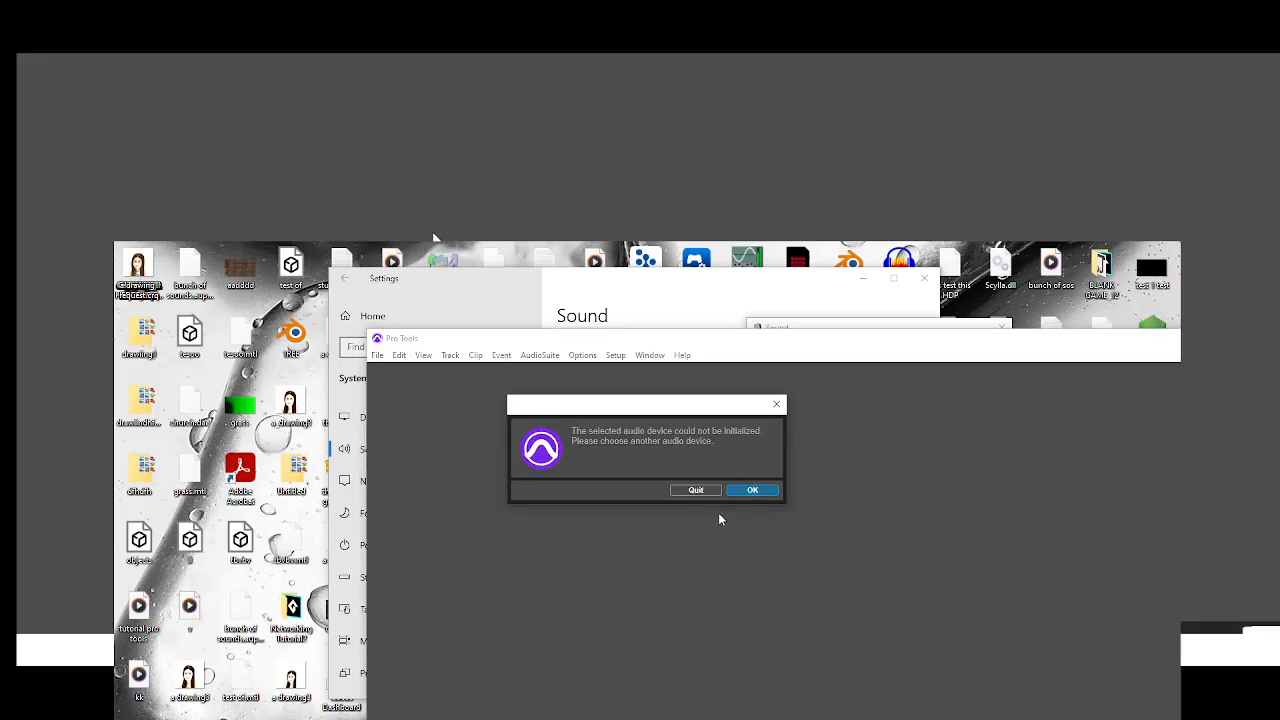
pyautogui.click(748, 490)
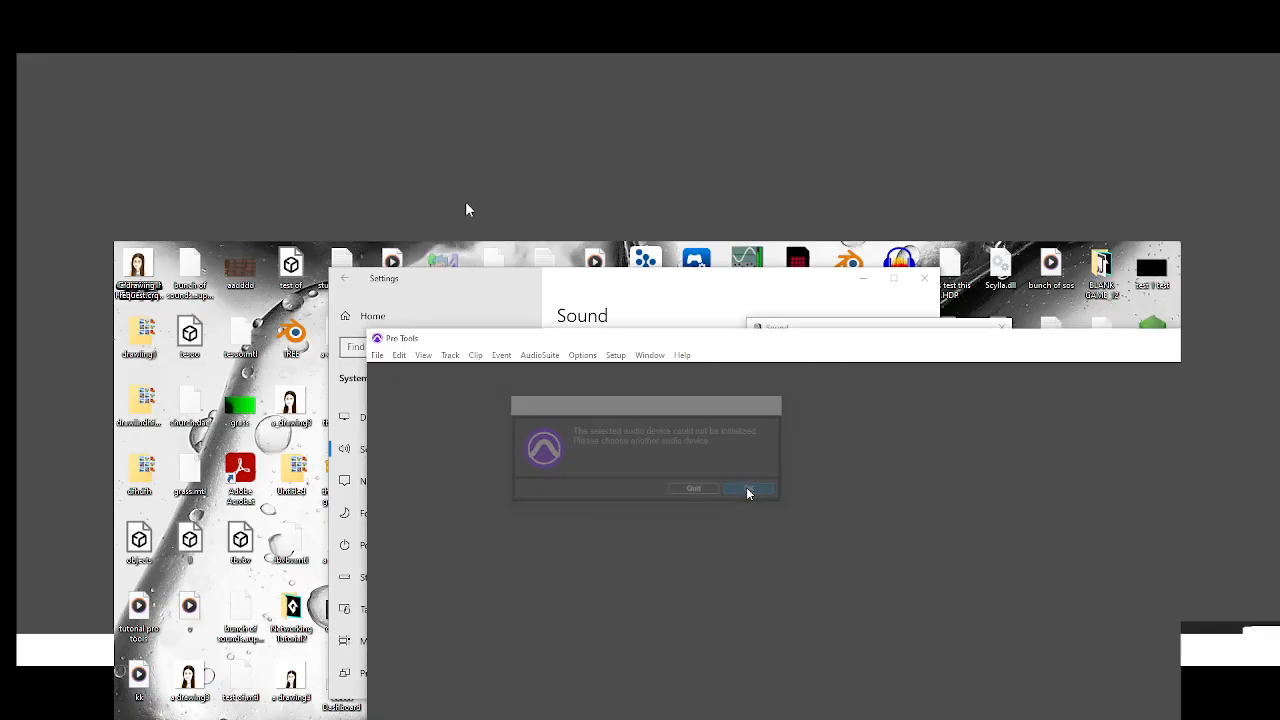
pyautogui.click(667, 377)
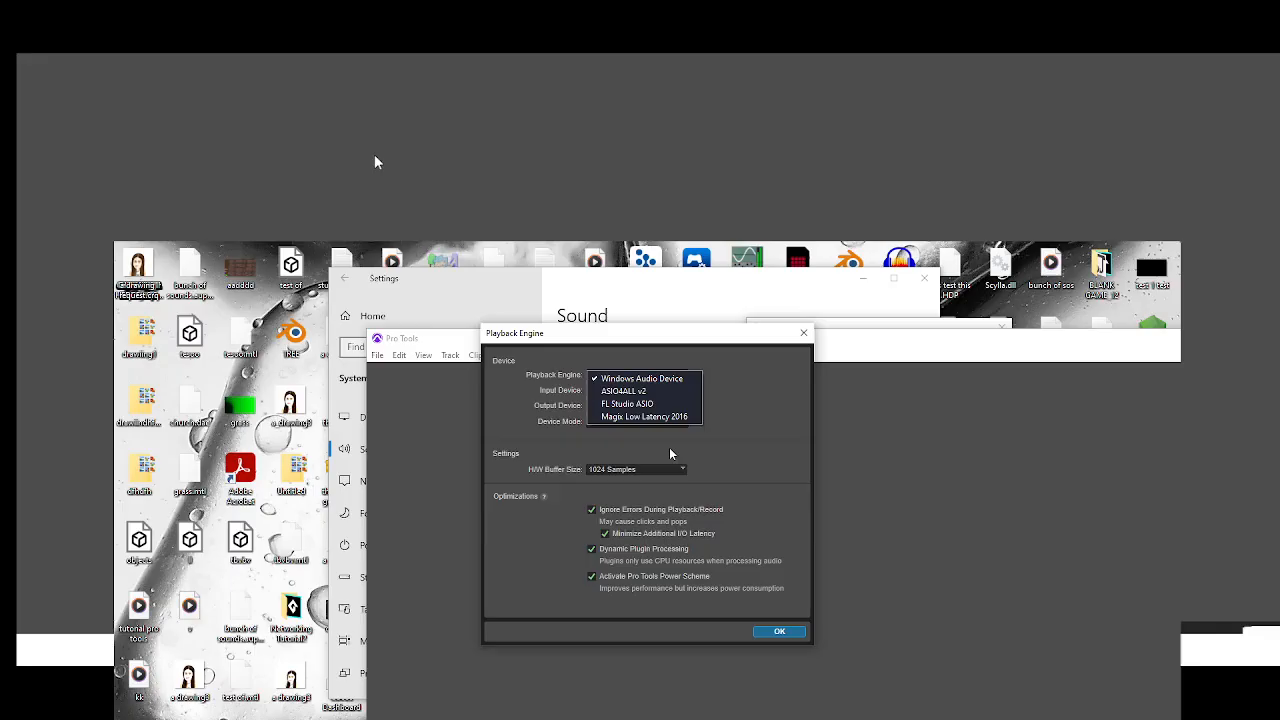
# Switch to the open Untitled-8 session and look through the track types offered for a new track
pyautogui.hotkey('alt', 'Tab')
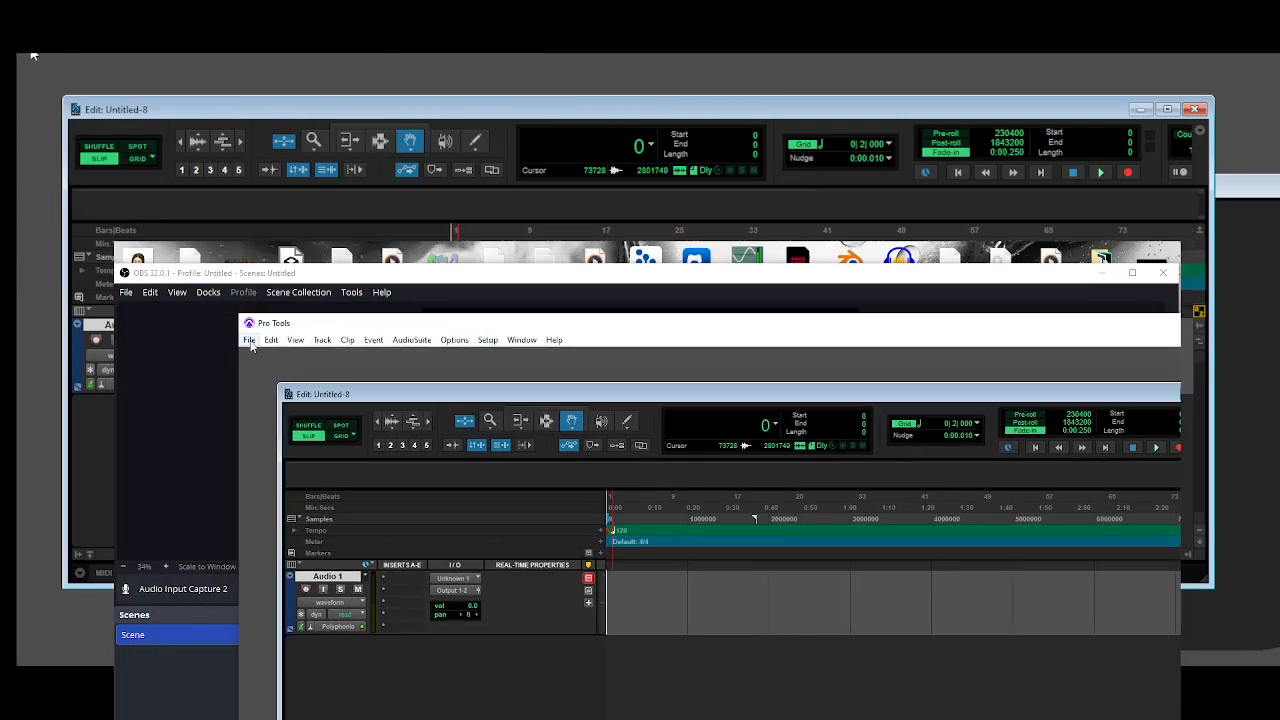
pyautogui.click(249, 340)
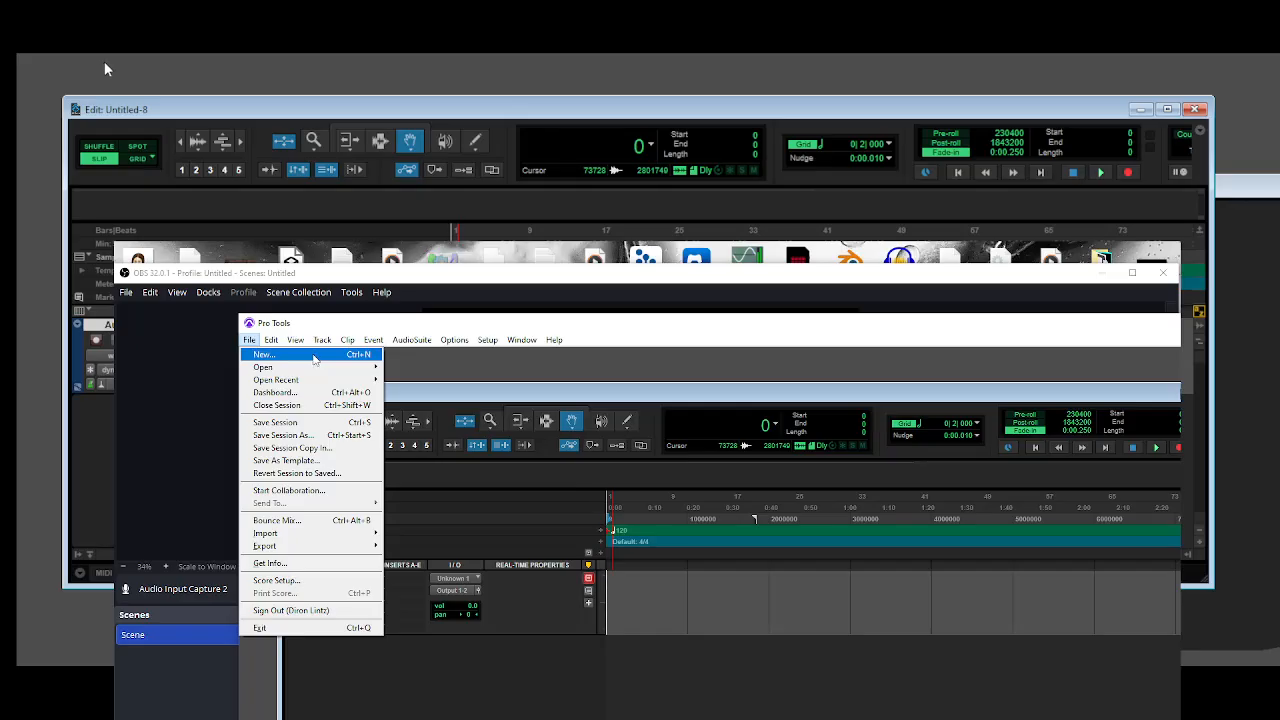
pyautogui.moveTo(296, 341)
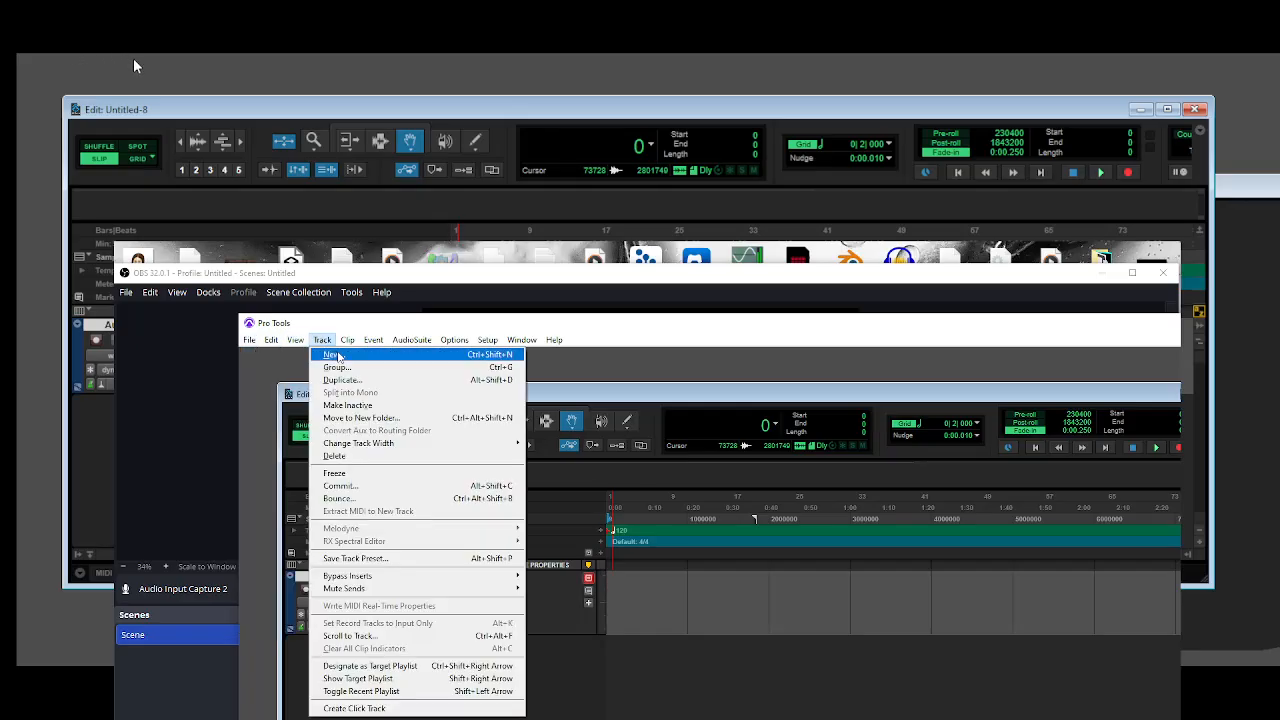
pyautogui.click(330, 357)
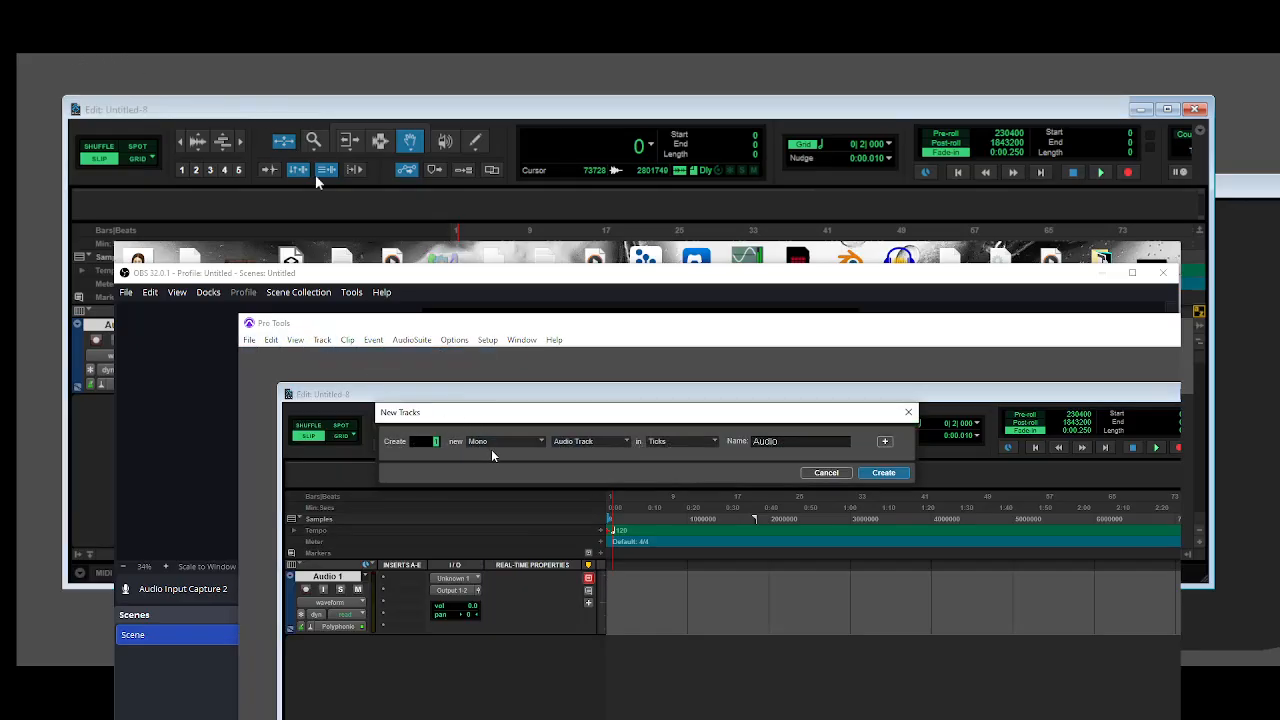
pyautogui.click(598, 447)
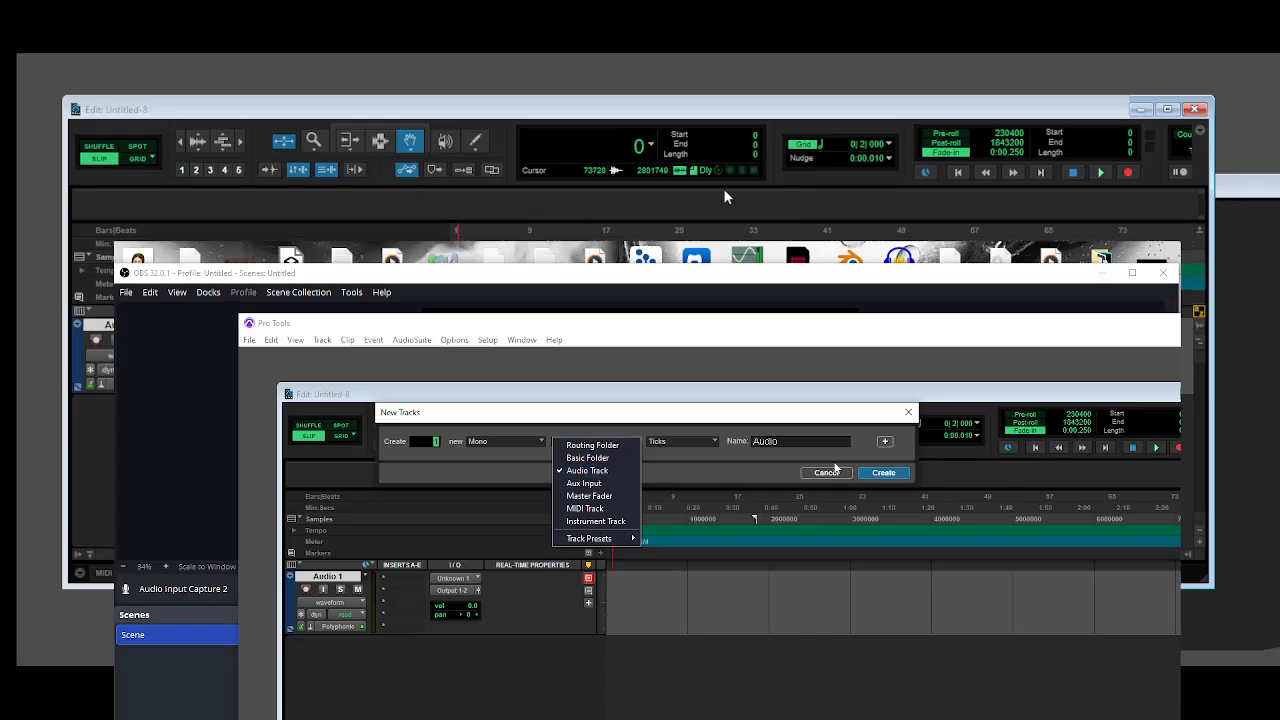
pyautogui.click(733, 456)
pyautogui.click(909, 412)
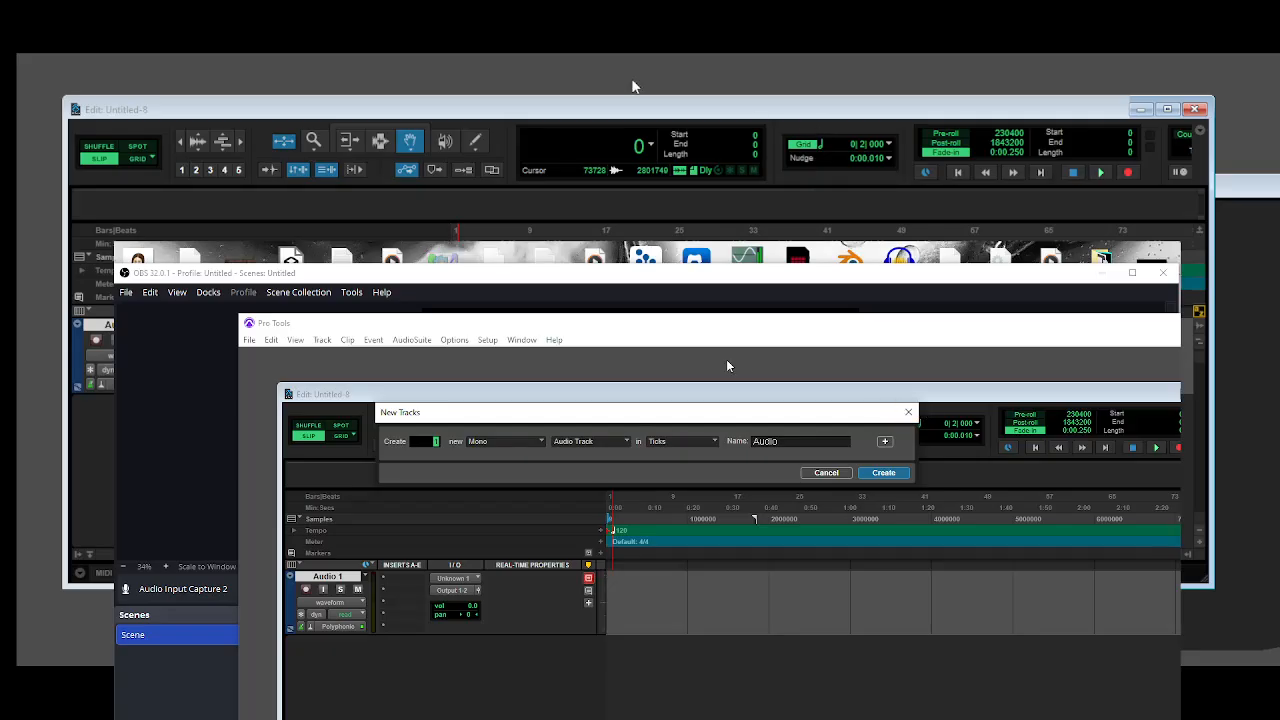
# Create one new mono audio track in ticks with the name Audio
pyautogui.click(326, 341)
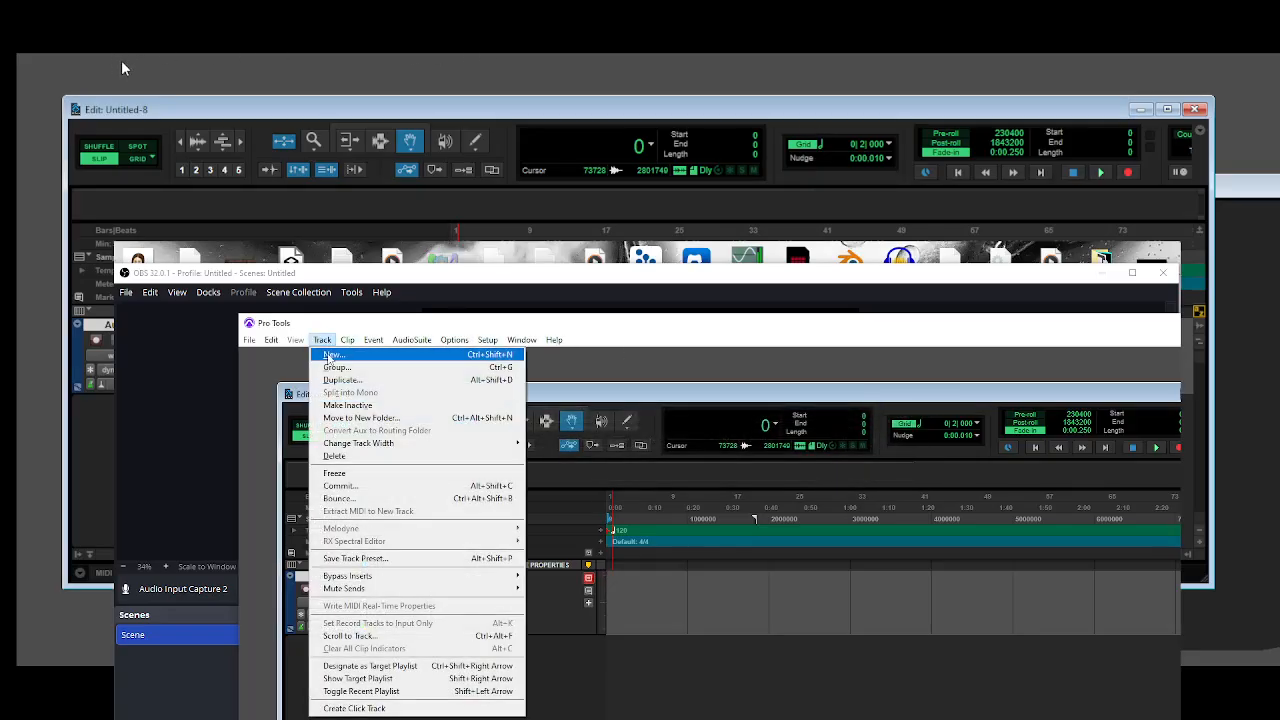
pyautogui.click(344, 358)
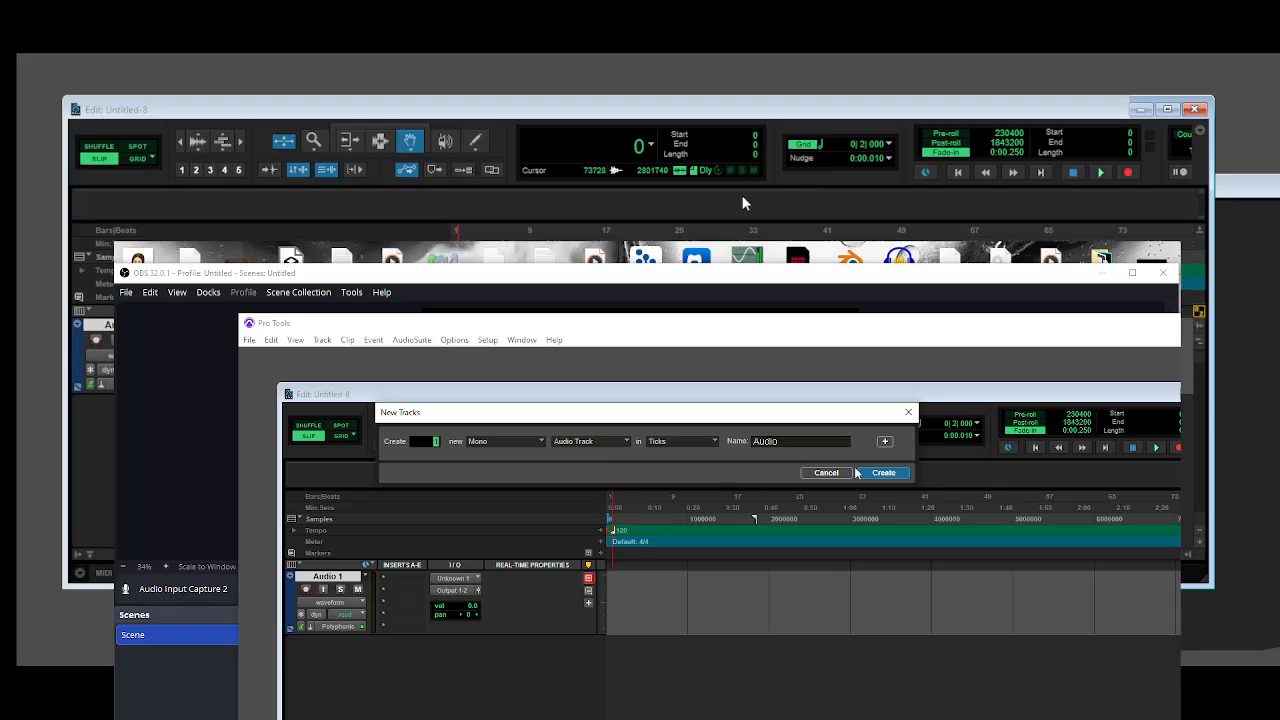
pyautogui.click(782, 203)
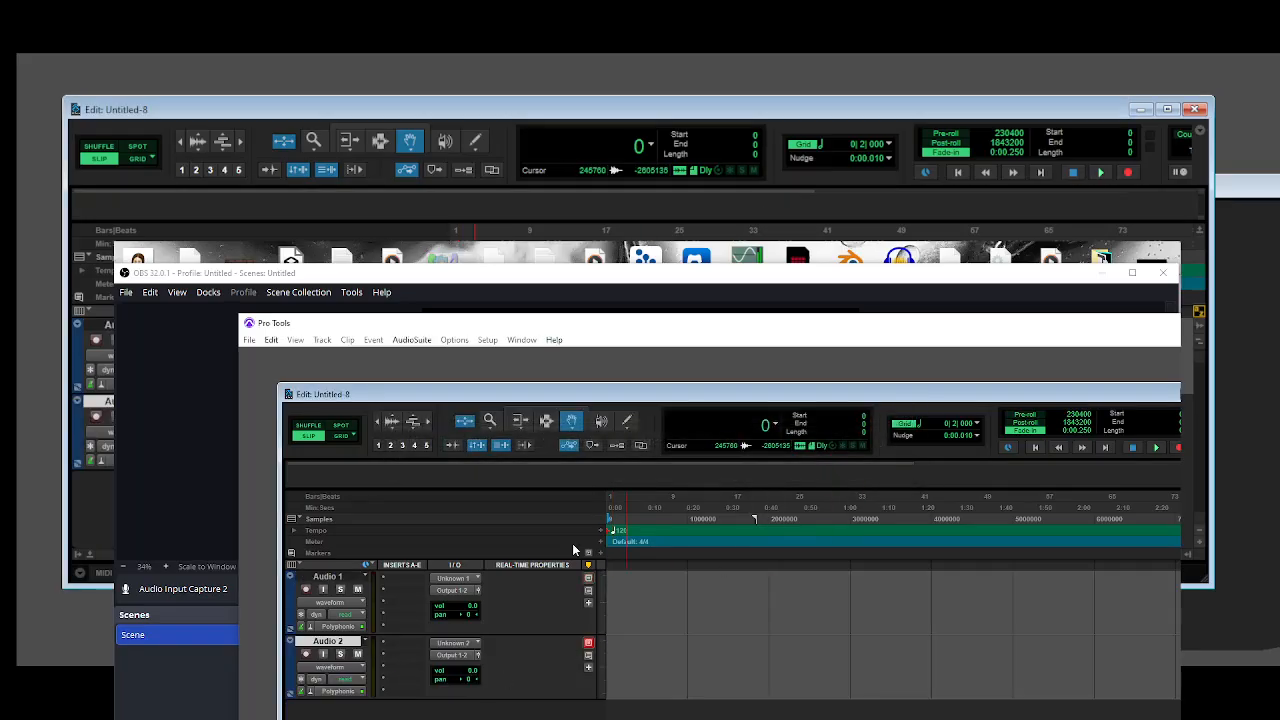
# Record-enable the Audio 2 track, record a short take from the session start and stop the transport
pyautogui.click(95, 416)
pyautogui.moveTo(1068, 110); pyautogui.dragTo(976, 111)
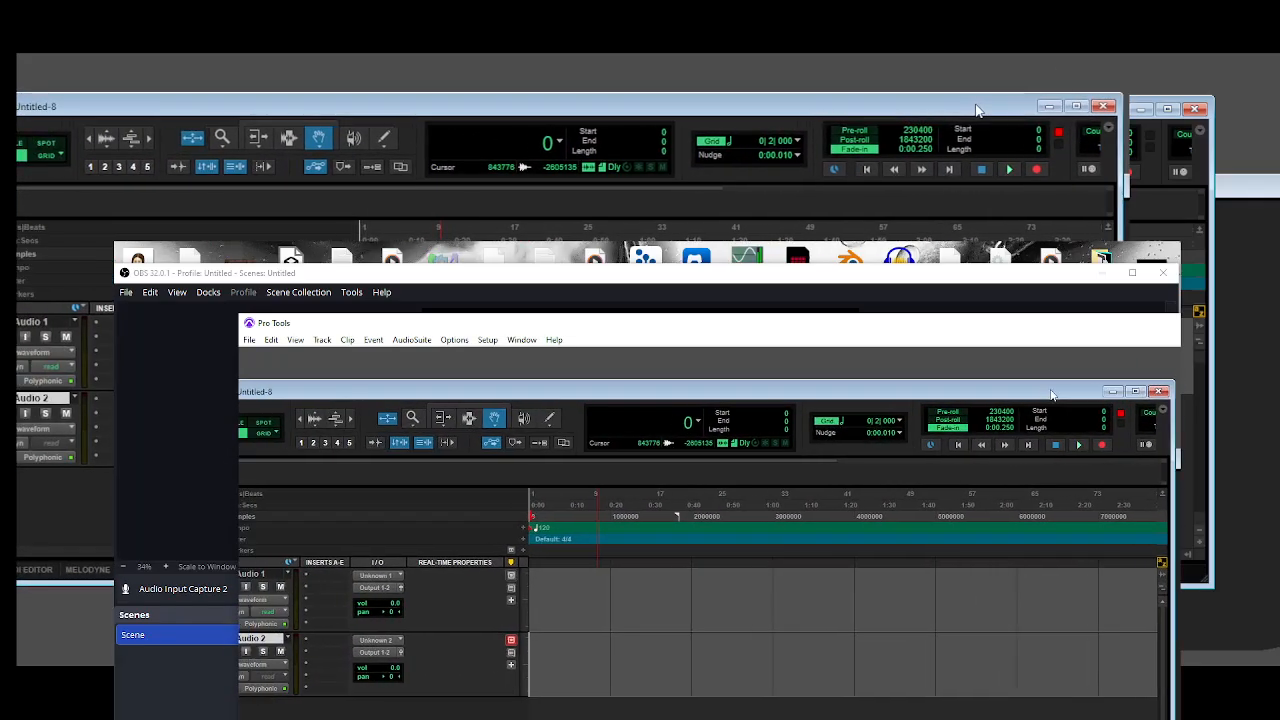
pyautogui.click(1010, 170)
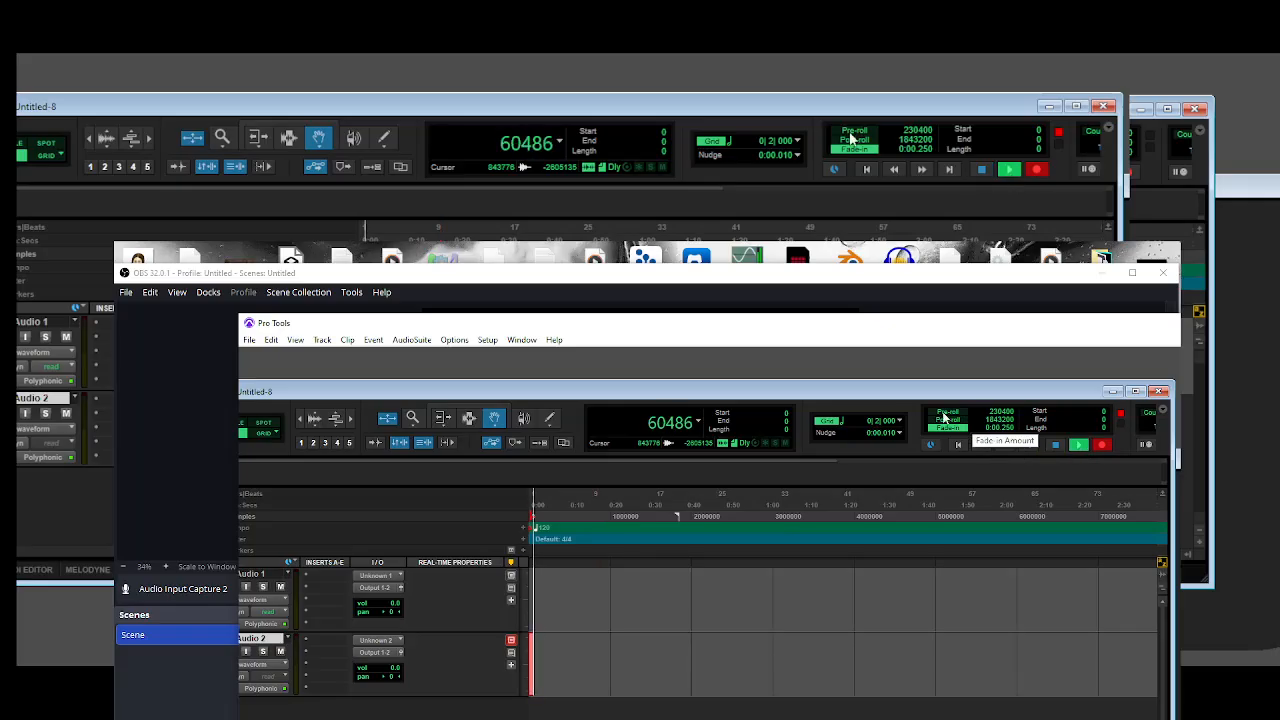
pyautogui.click(988, 171)
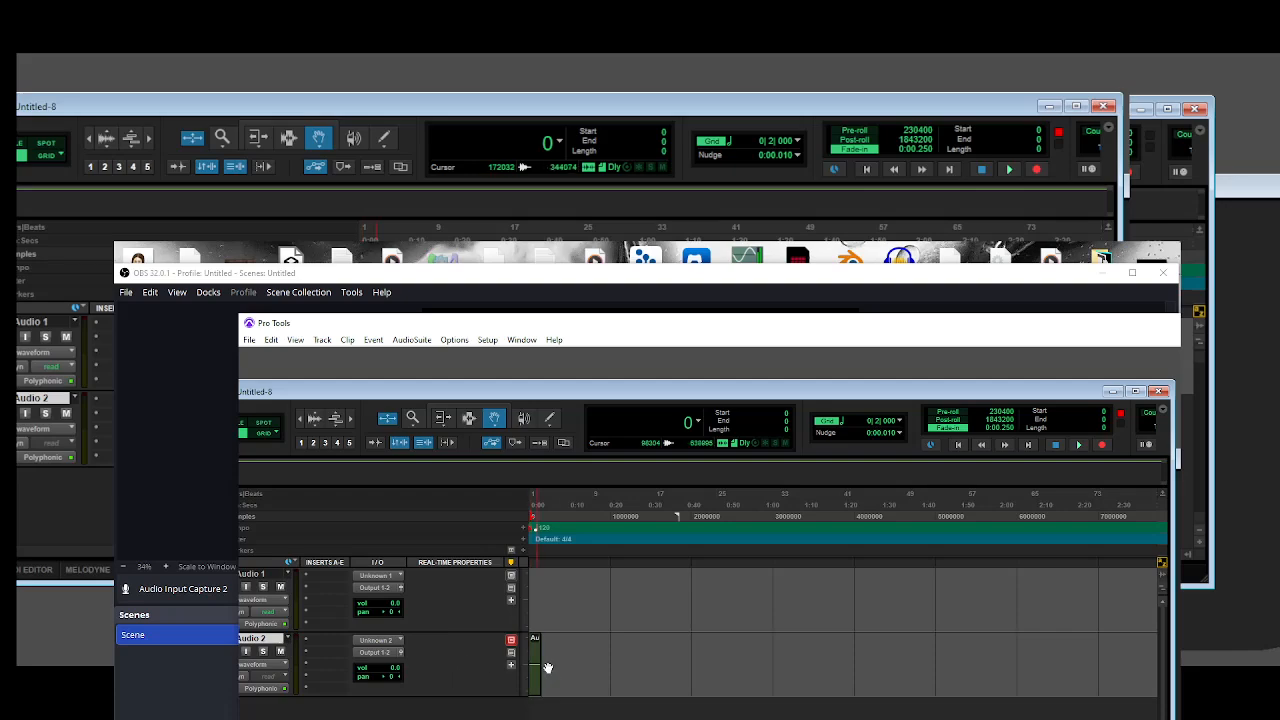
# Reposition the edit window and examine each page of the Pro Tools preferences from Display through Synchronization, ending back on Display
pyautogui.moveTo(550, 392); pyautogui.dragTo(732, 382)
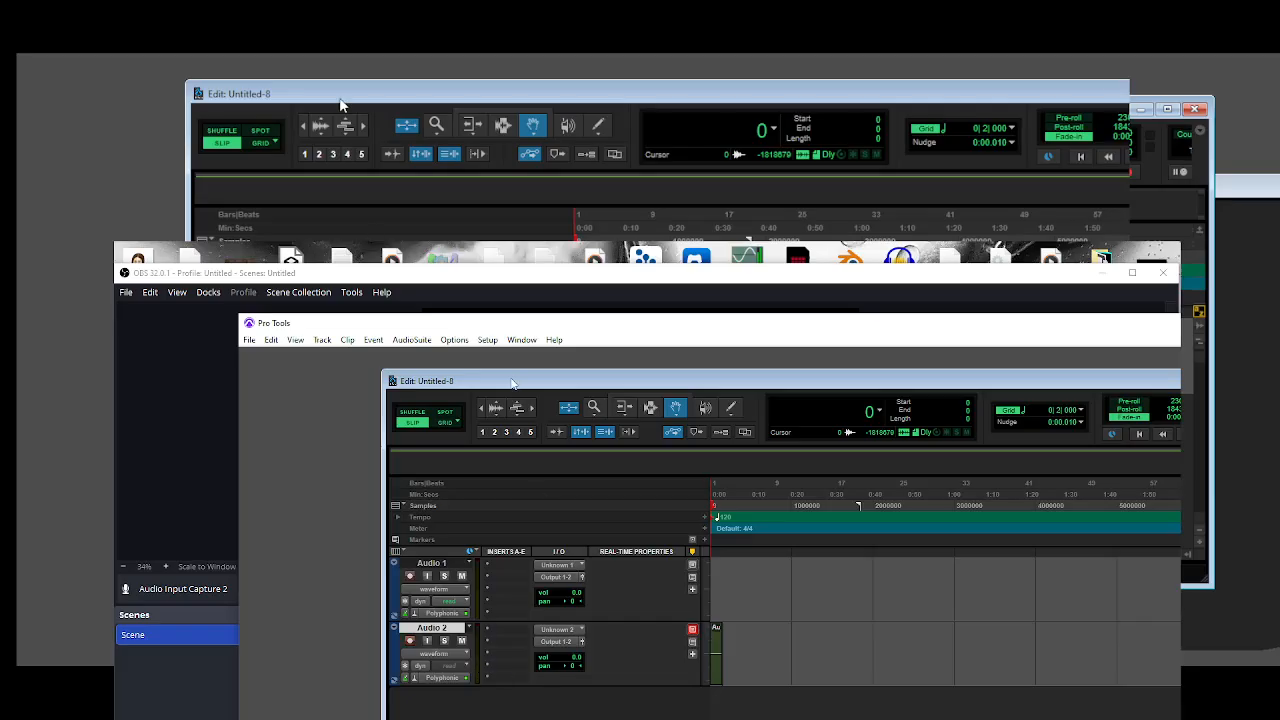
pyautogui.click(483, 341)
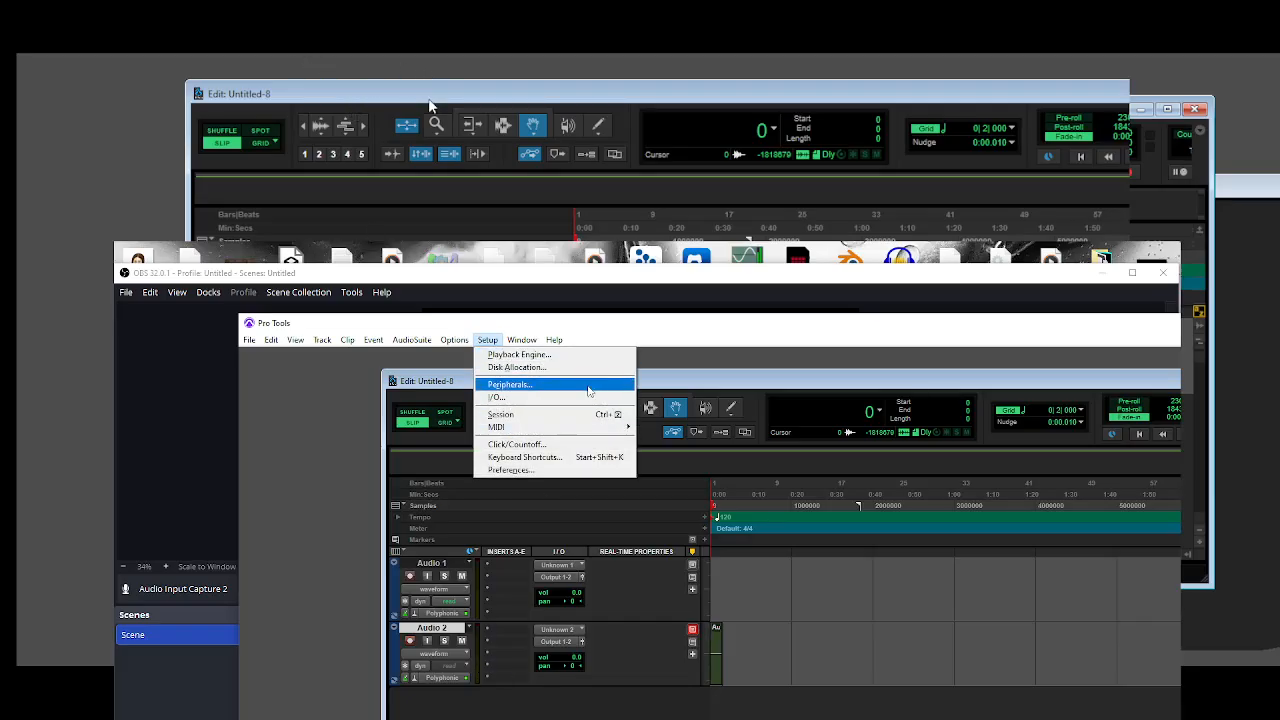
pyautogui.click(553, 470)
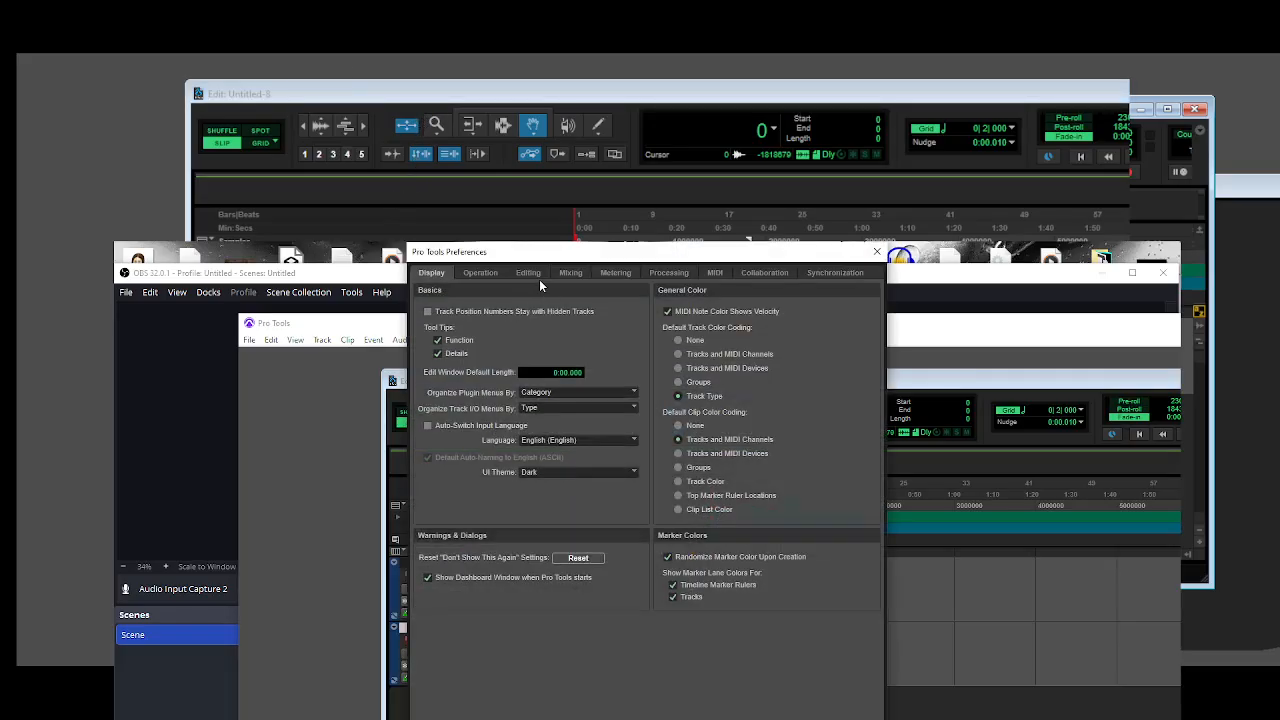
pyautogui.click(481, 273)
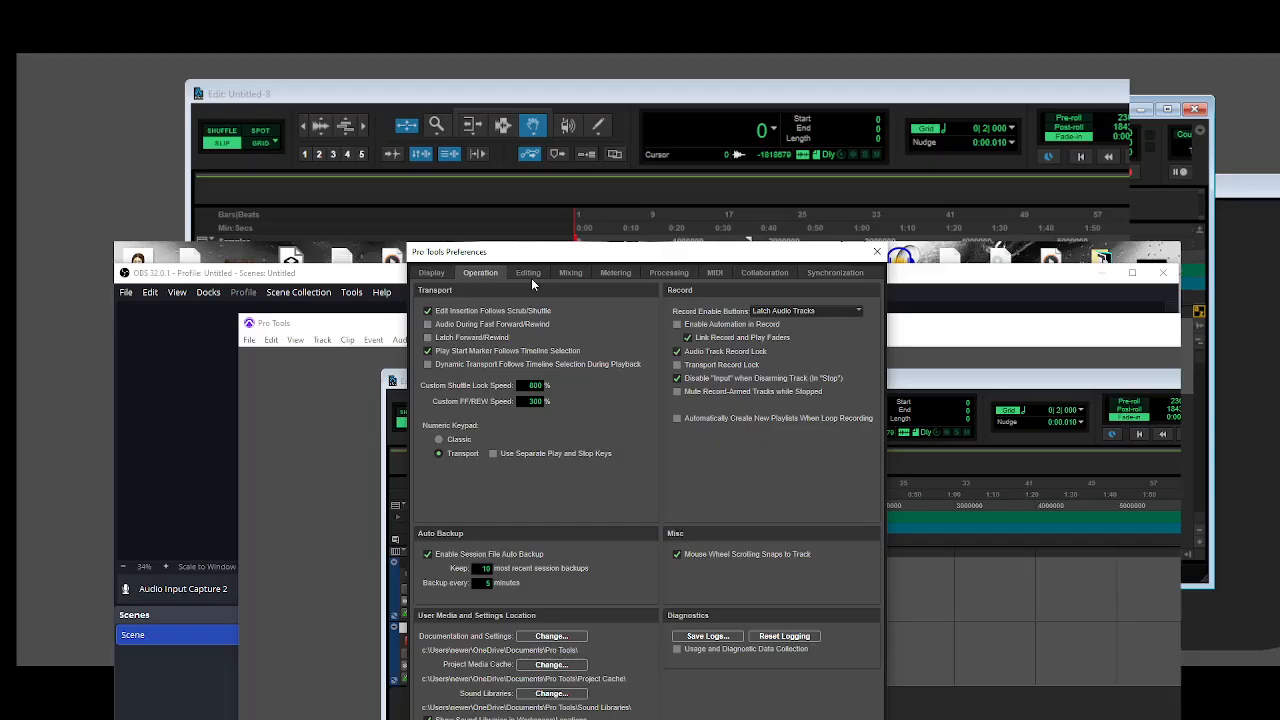
pyautogui.click(532, 276)
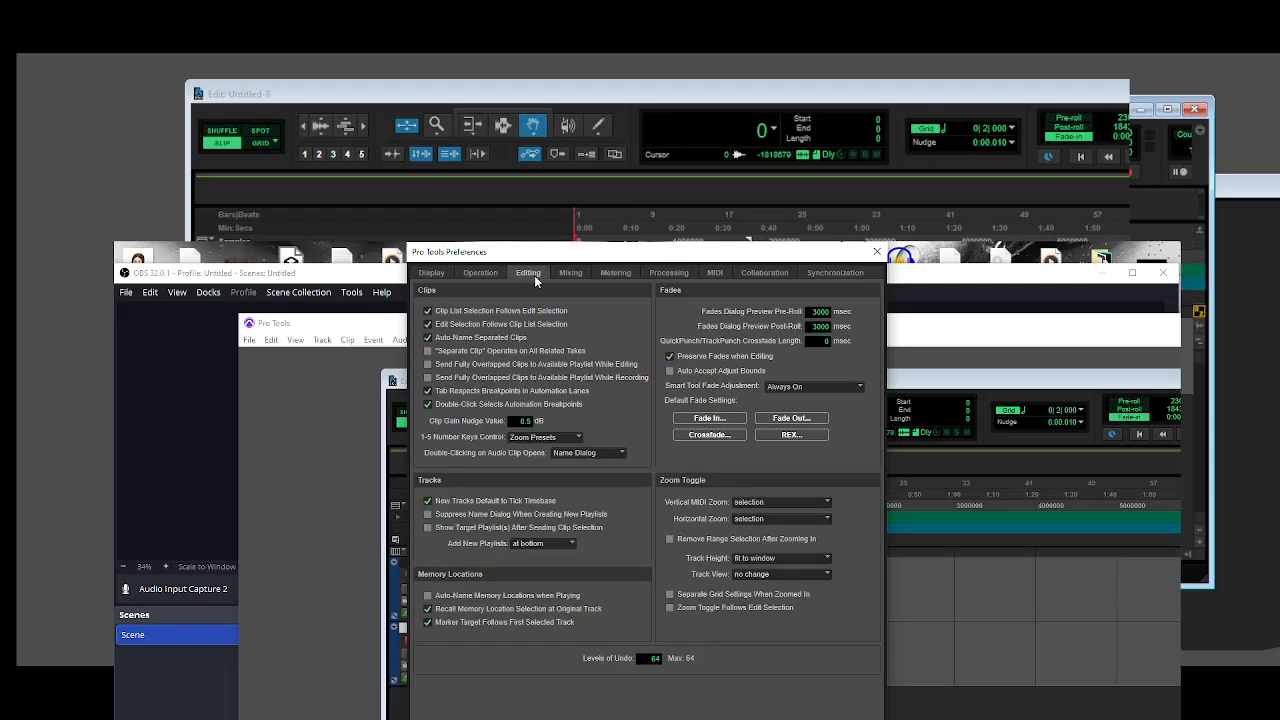
pyautogui.click(586, 274)
pyautogui.click(616, 274)
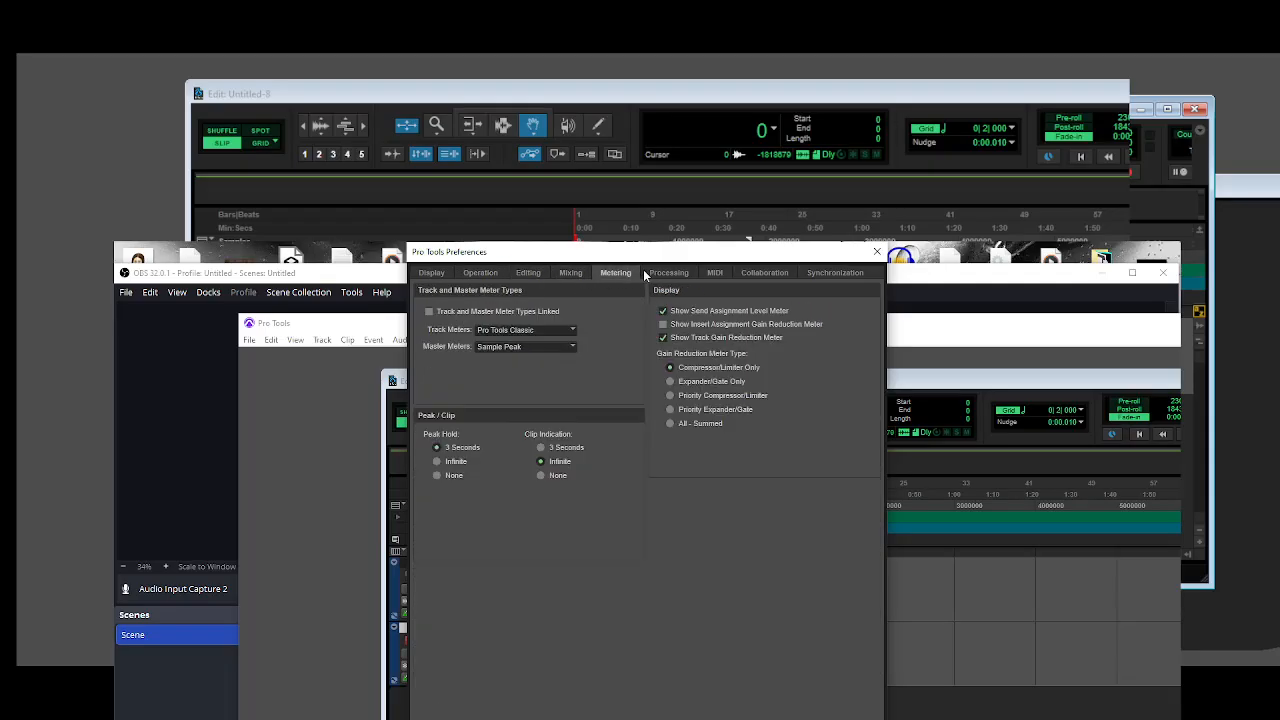
pyautogui.click(668, 274)
pyautogui.click(713, 274)
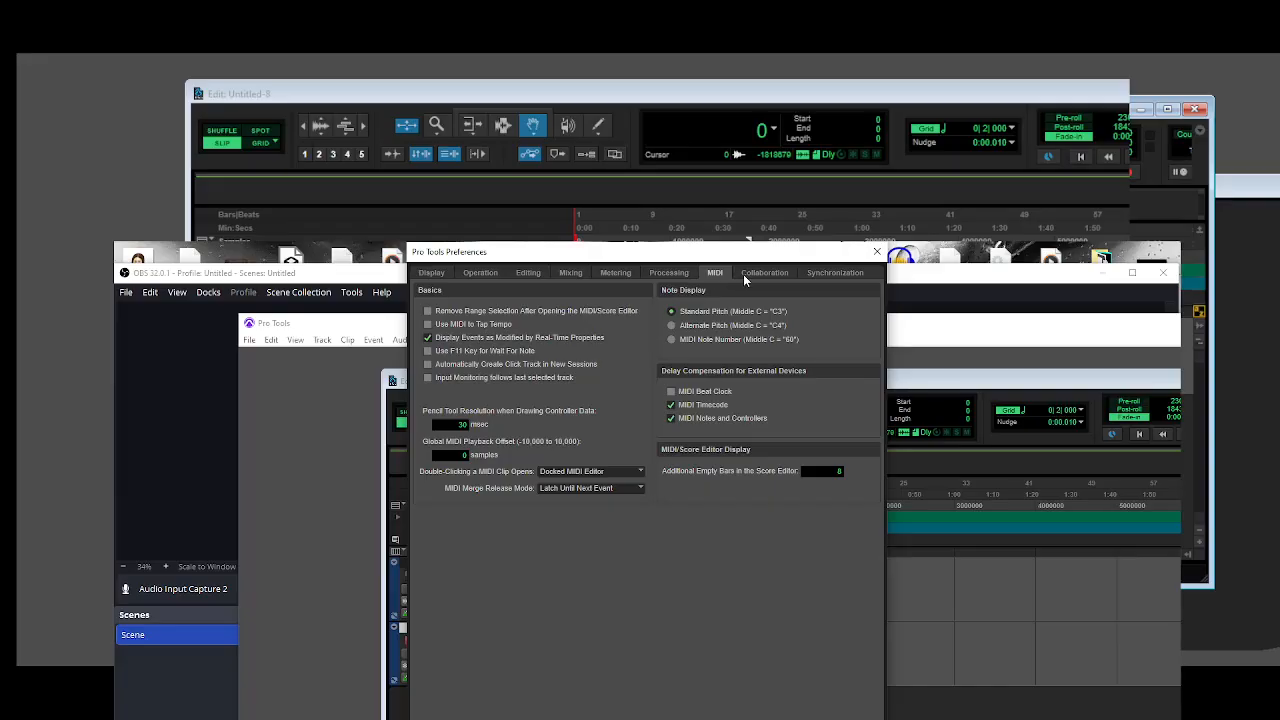
pyautogui.click(781, 274)
pyautogui.click(830, 274)
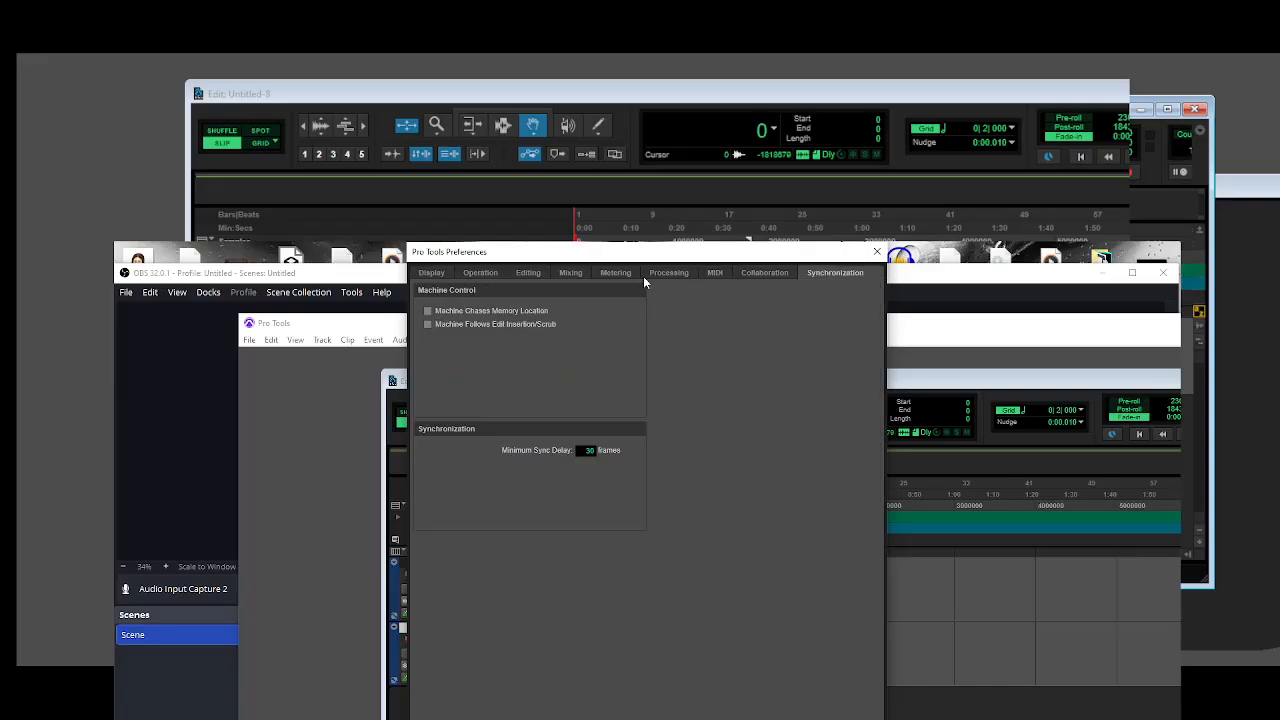
pyautogui.click(438, 274)
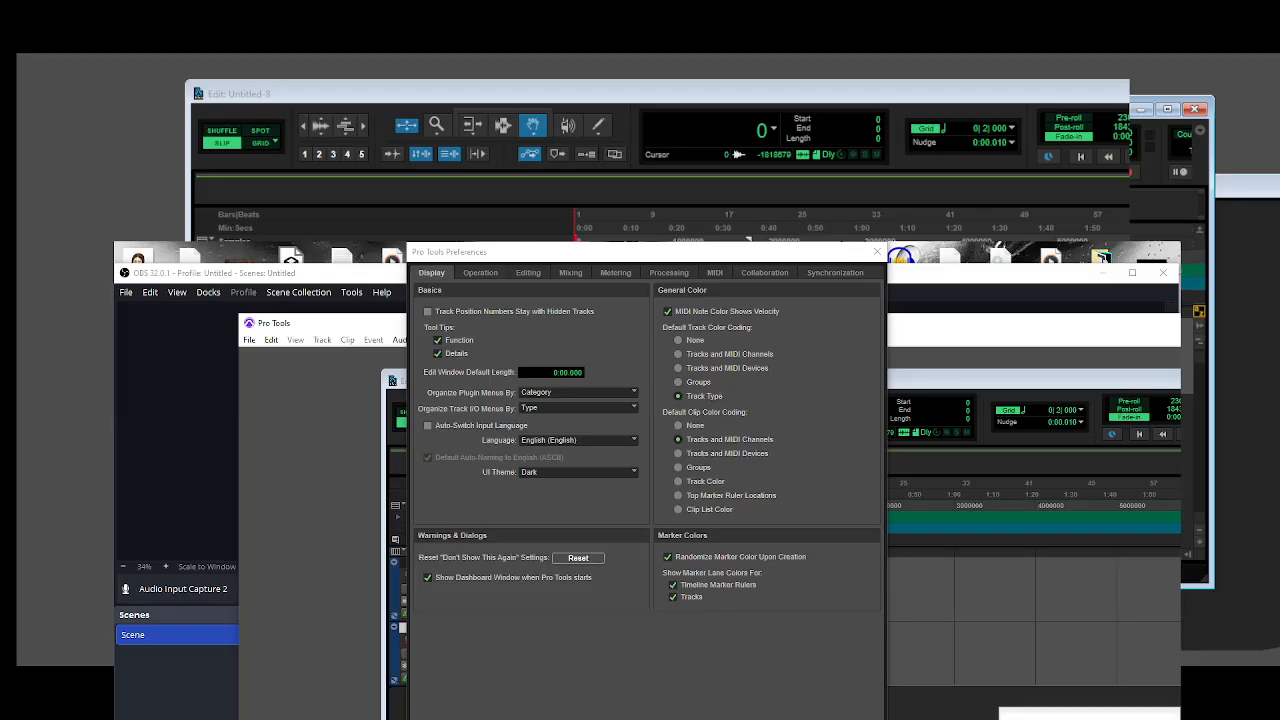
# Switch to the Windows Sound settings and examine the output, input and related sound options
pyautogui.click(1062, 717)
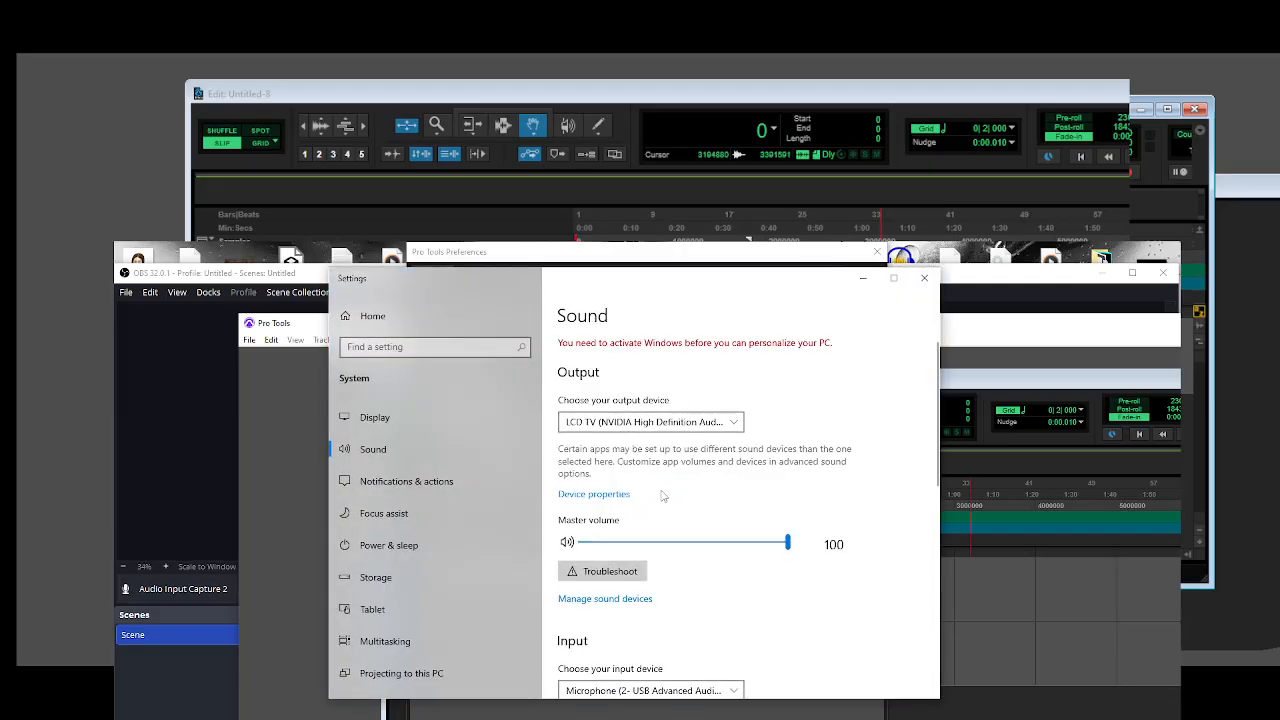
pyautogui.scroll(-3, 661, 495)
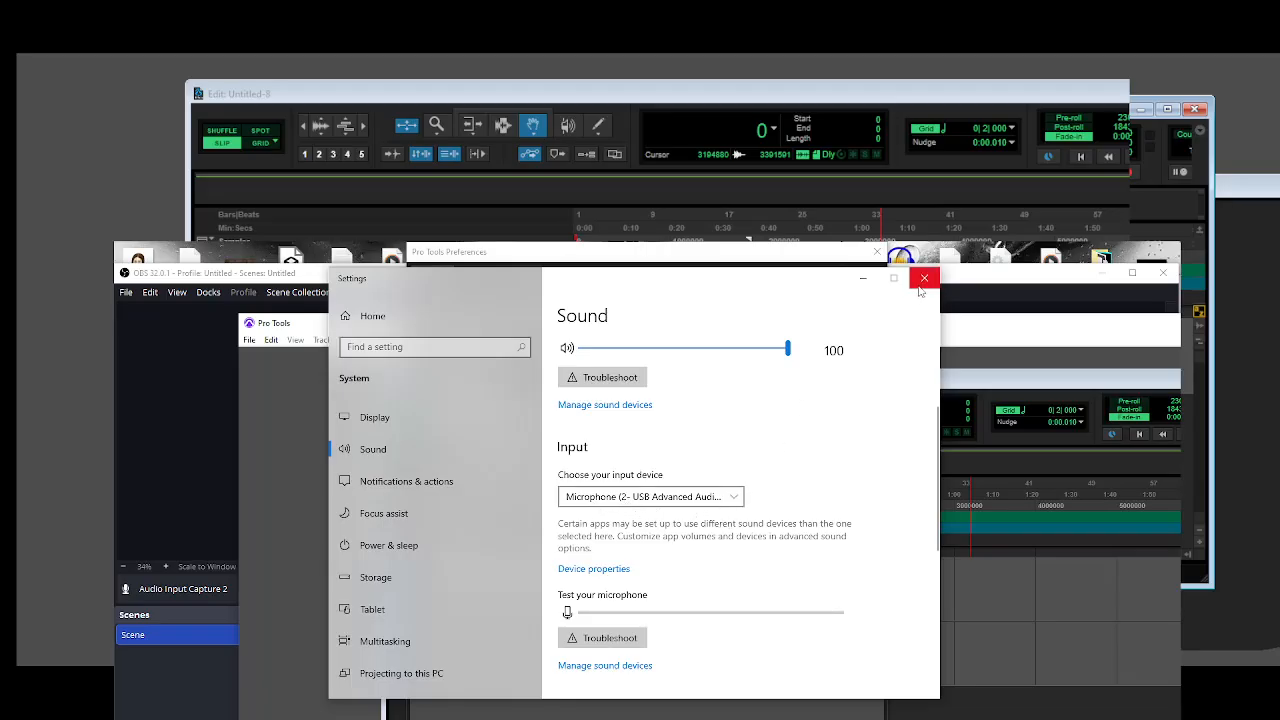
pyautogui.scroll(-2, 672, 556)
pyautogui.scroll(-3, 672, 556)
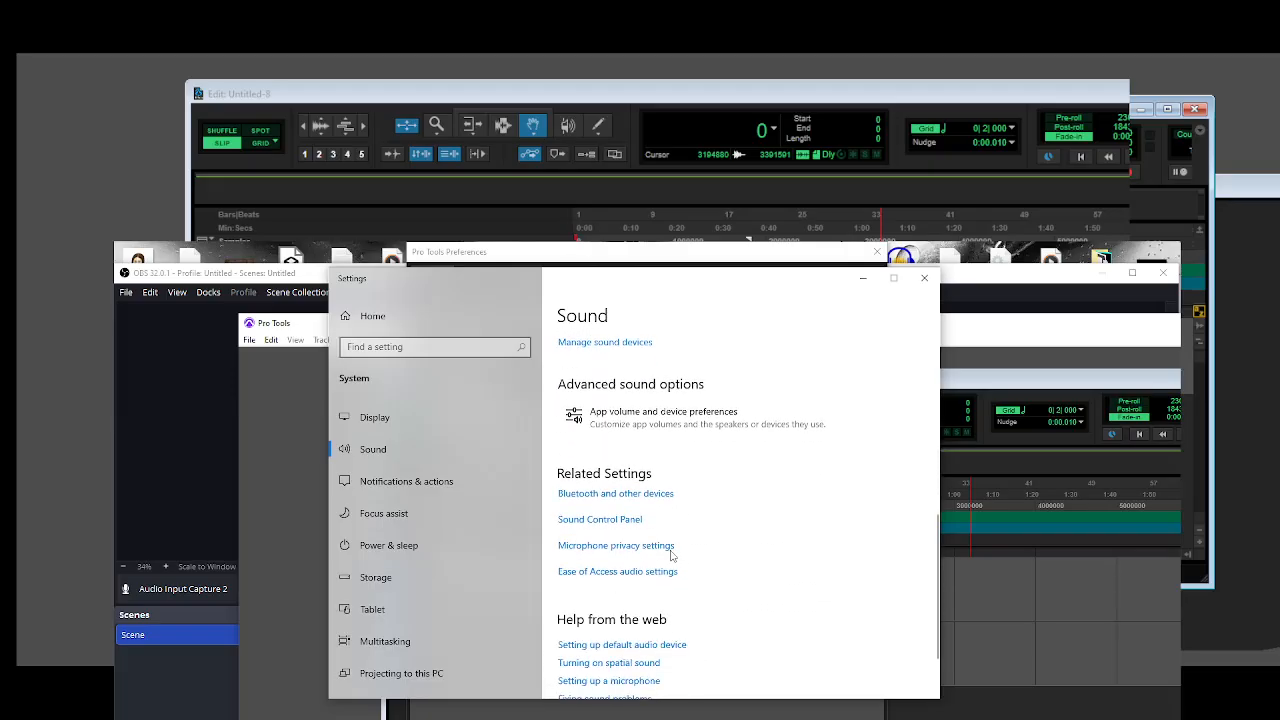
pyautogui.scroll(-2, 672, 556)
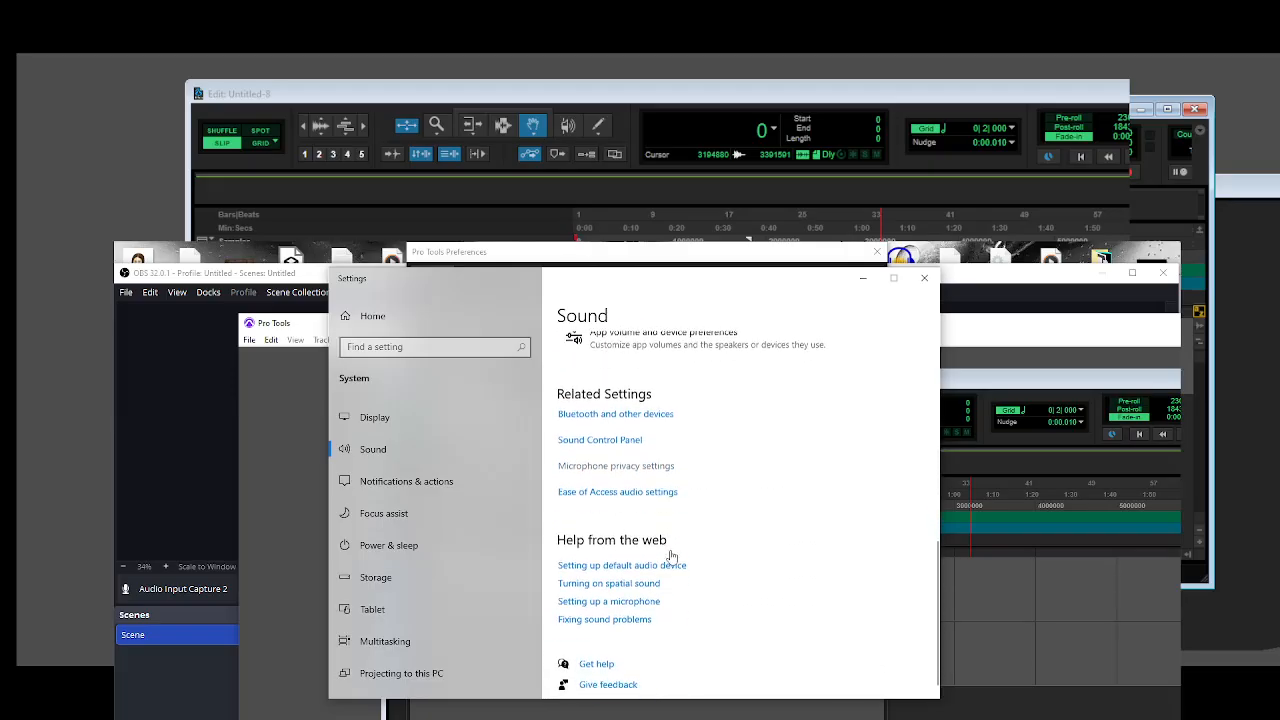
pyautogui.scroll(10, 726, 586)
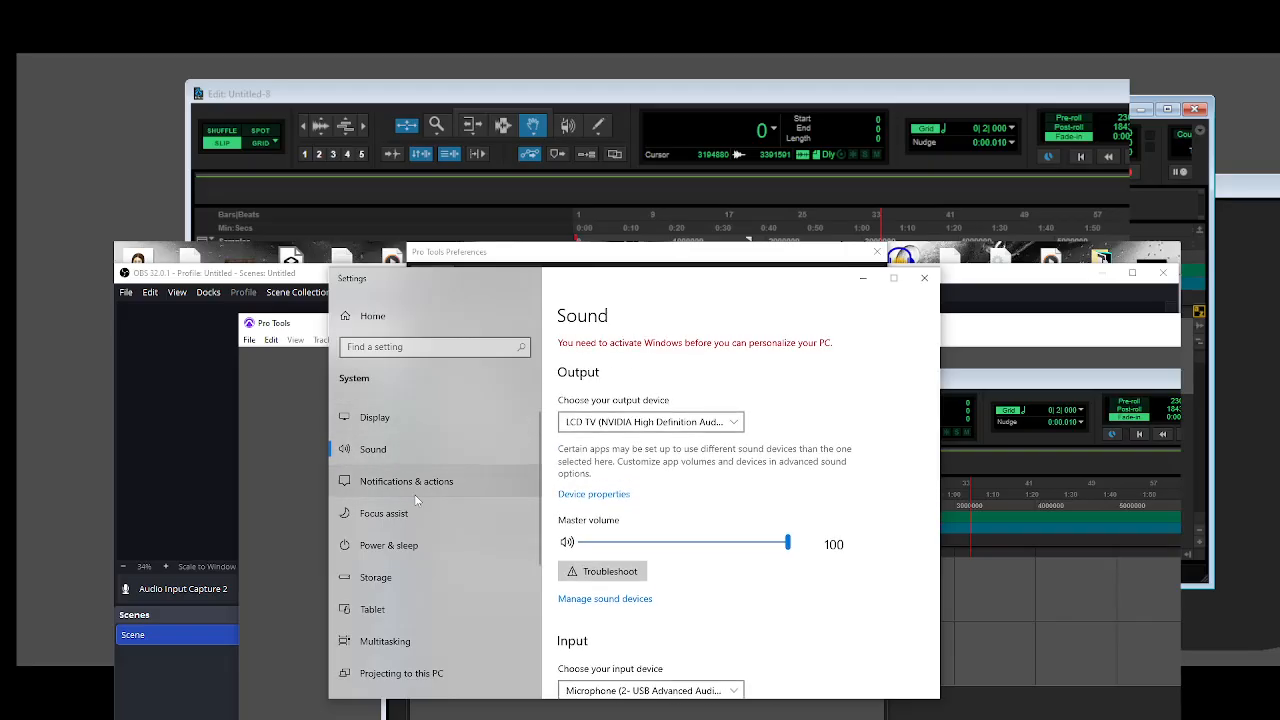
pyautogui.scroll(-3, 661, 537)
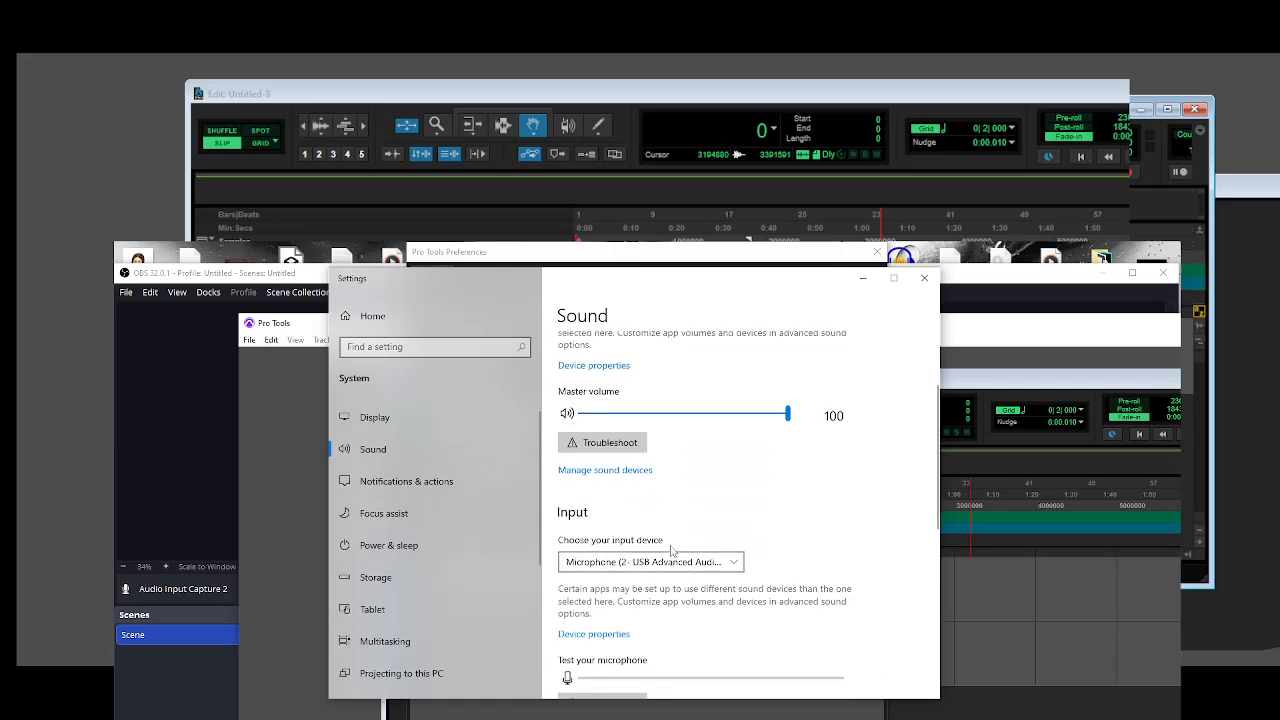
# Check the device properties of the USB input microphone and close the Windows settings
pyautogui.click(611, 578)
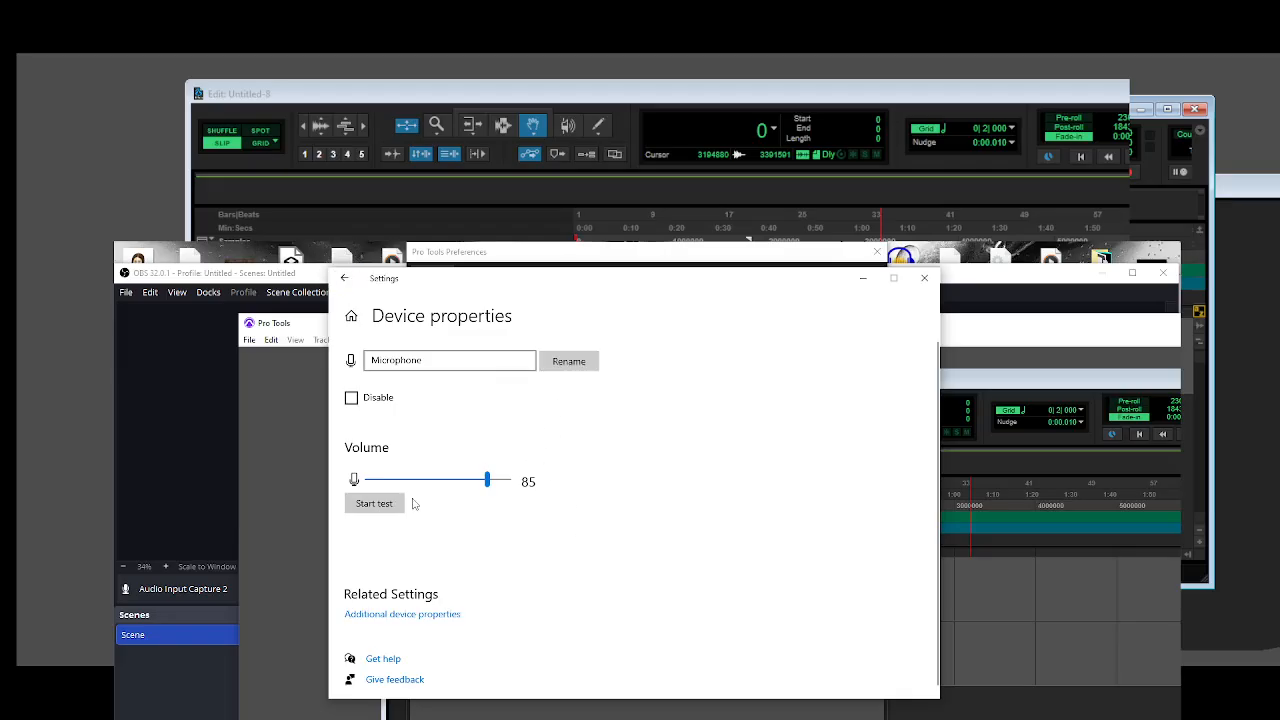
pyautogui.click(344, 279)
pyautogui.scroll(-4, 700, 590)
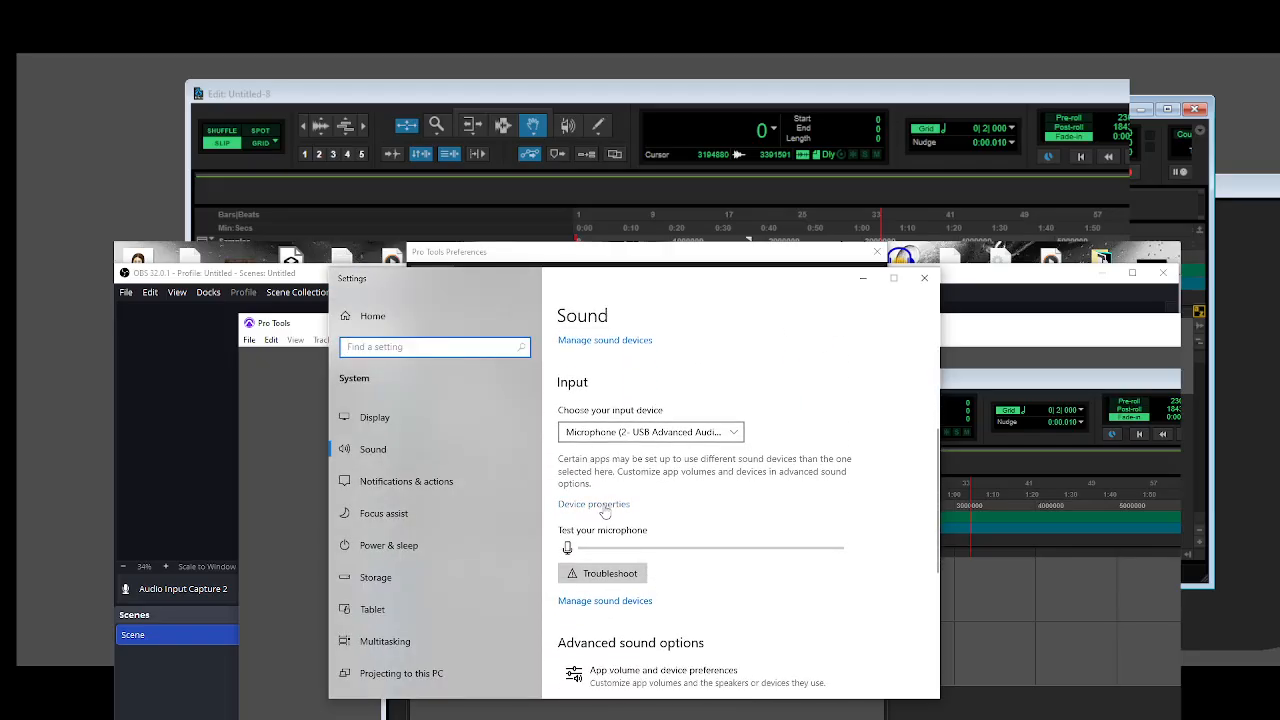
pyautogui.click(609, 505)
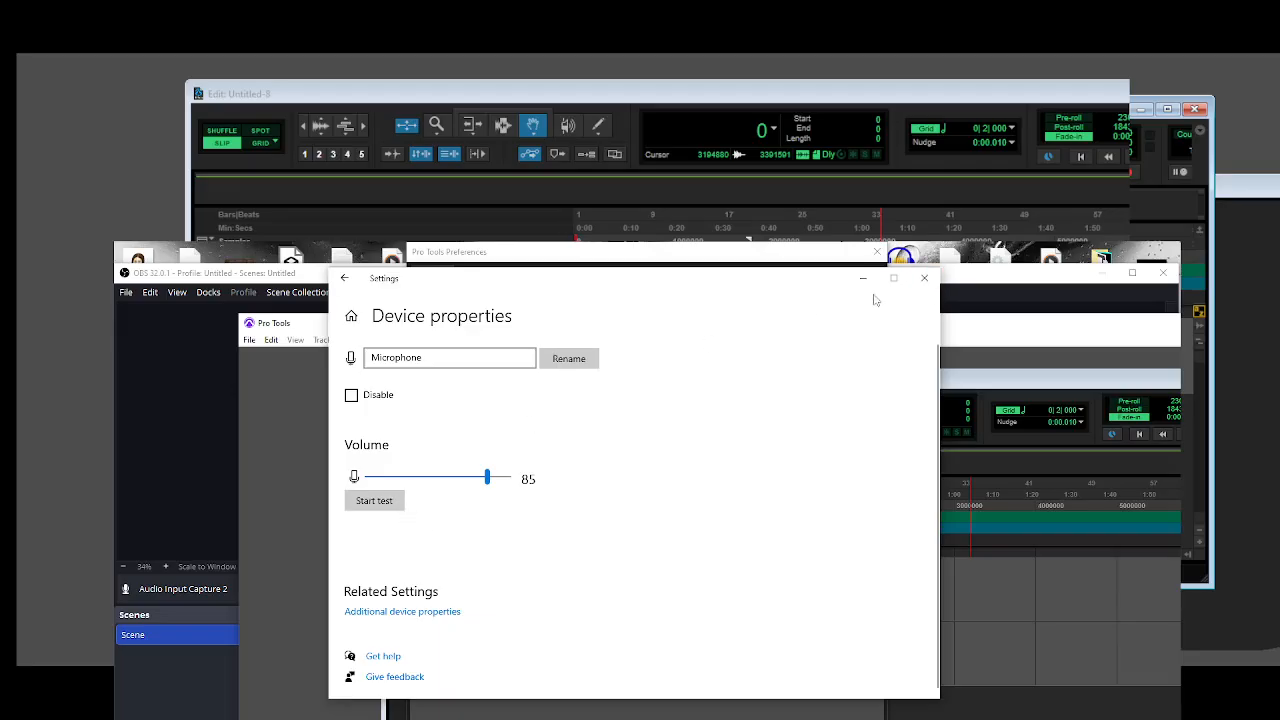
pyautogui.click(924, 277)
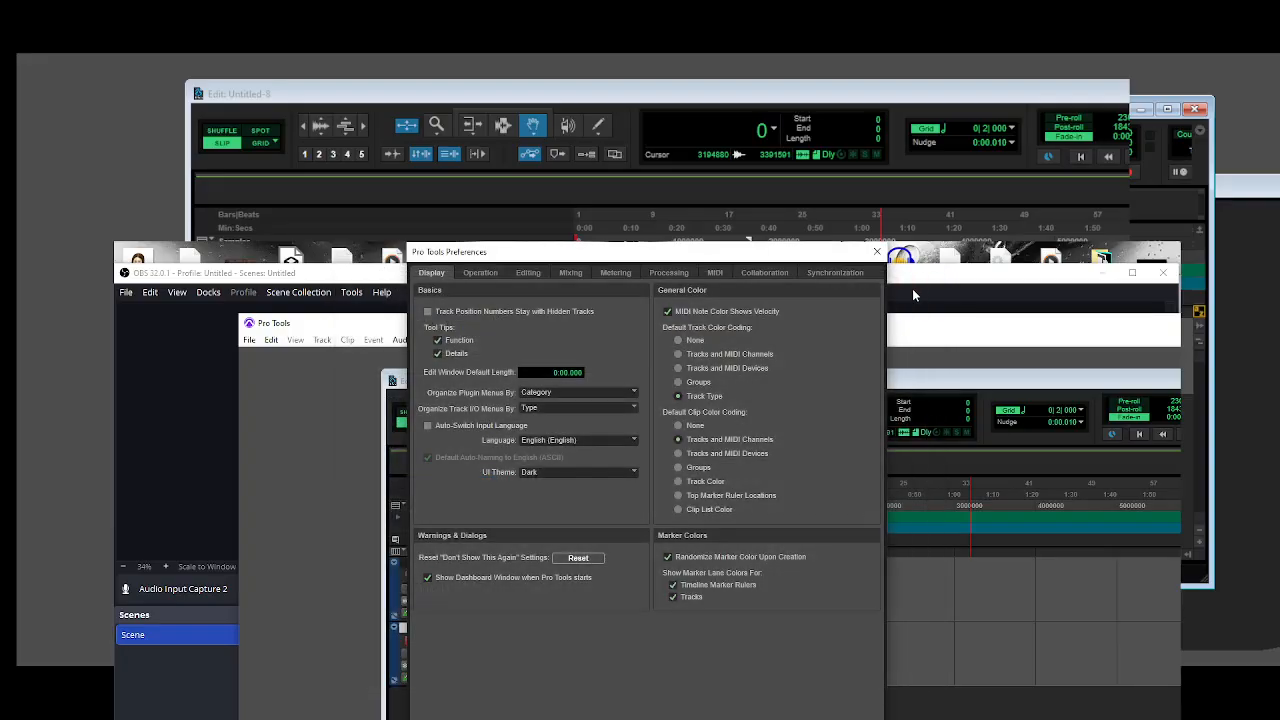
# Examine the preference pages from Operation through Synchronization again and close the preferences
pyautogui.click(479, 273)
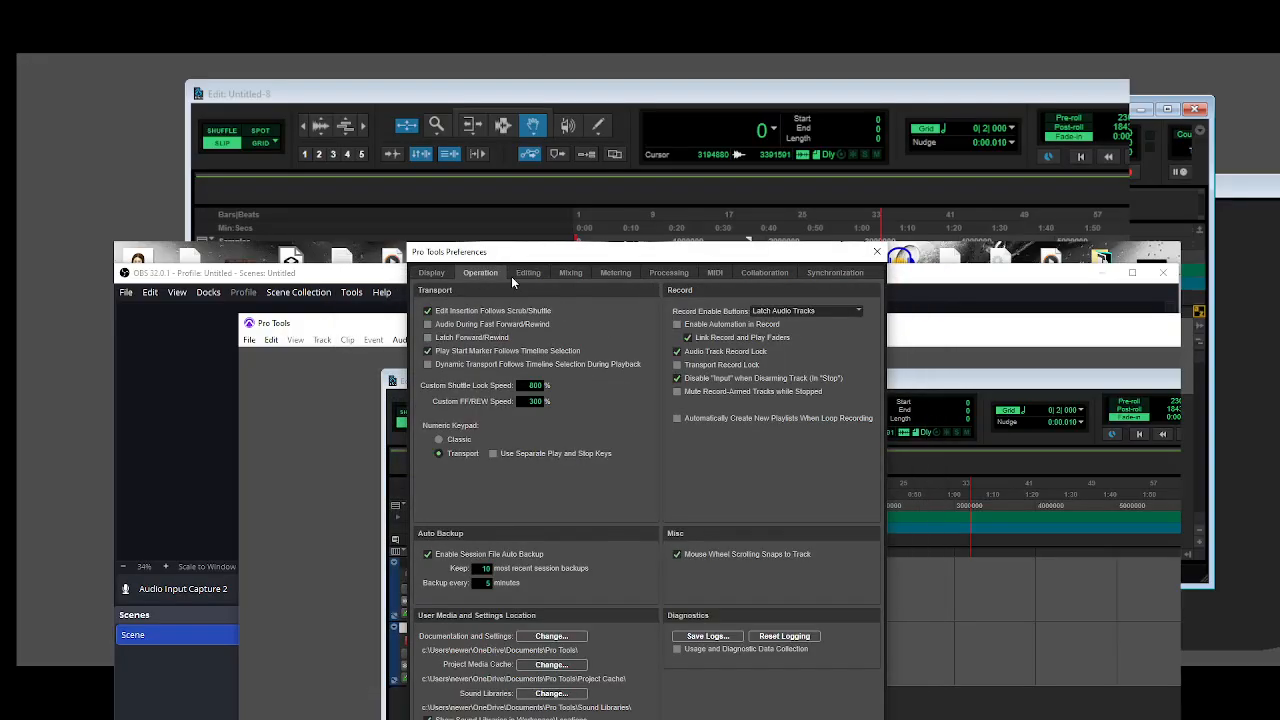
pyautogui.click(526, 274)
pyautogui.click(565, 276)
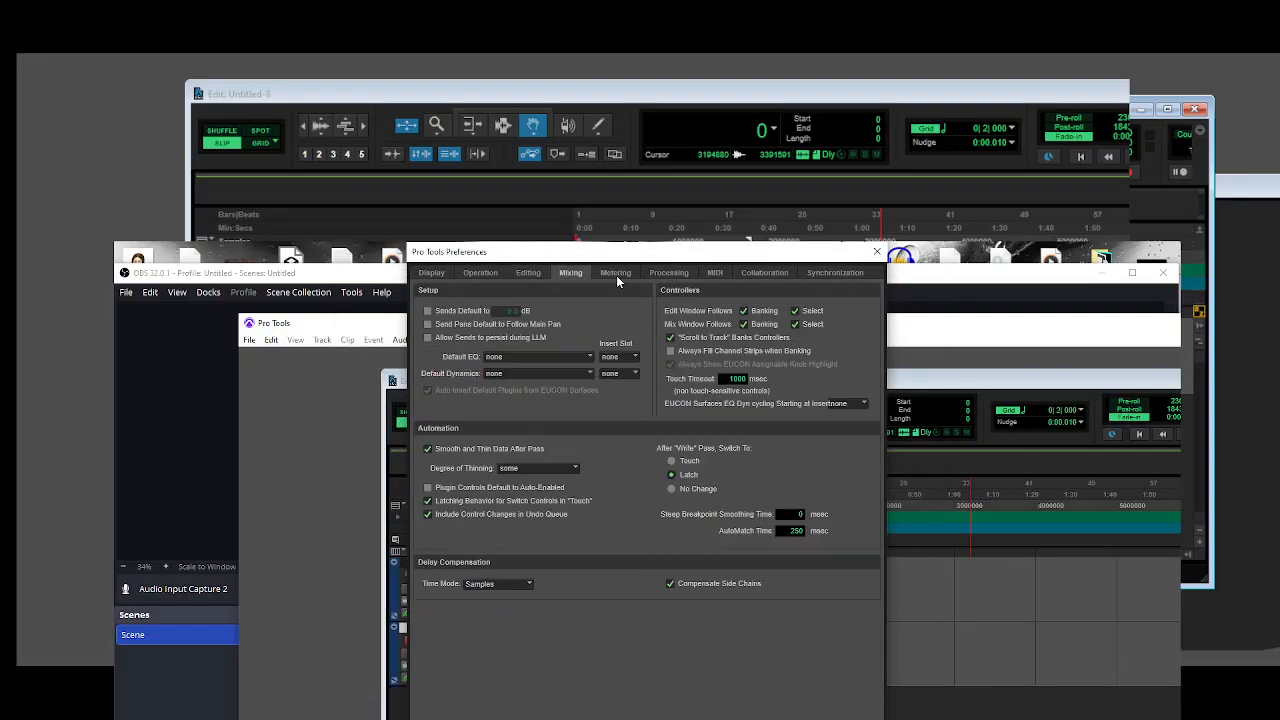
pyautogui.click(615, 275)
pyautogui.click(668, 274)
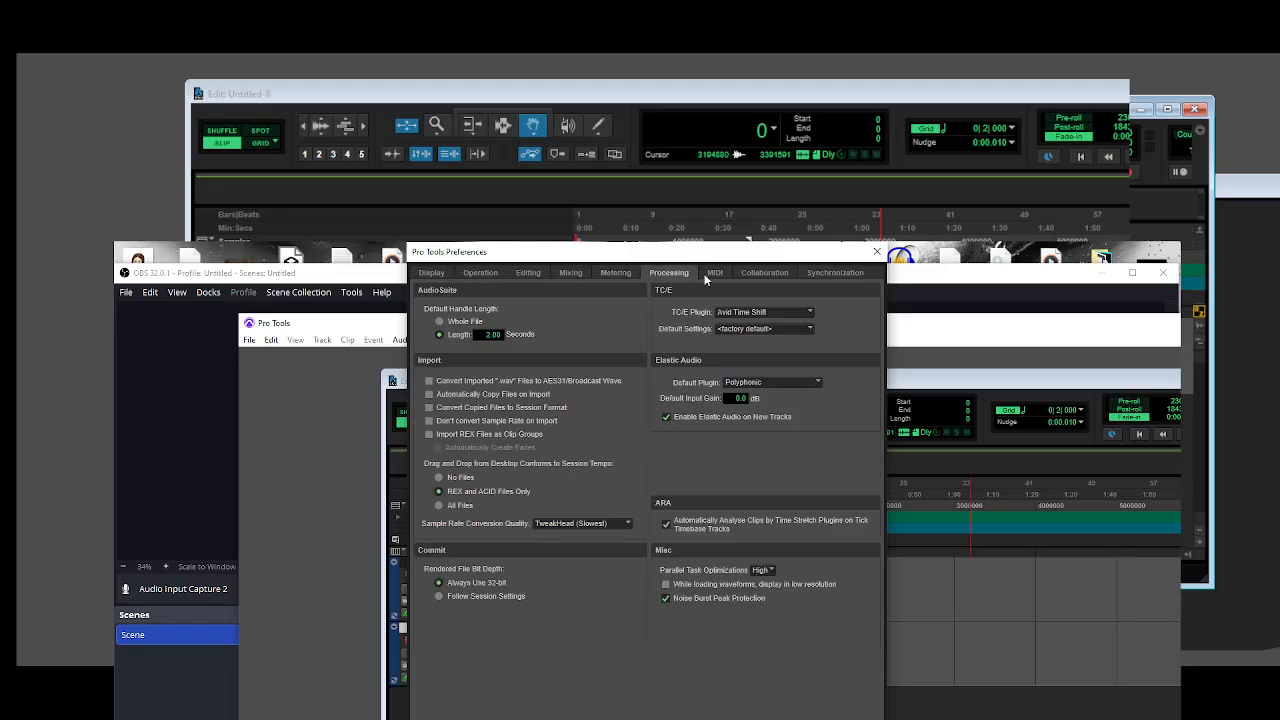
pyautogui.click(714, 274)
pyautogui.click(764, 273)
pyautogui.click(825, 273)
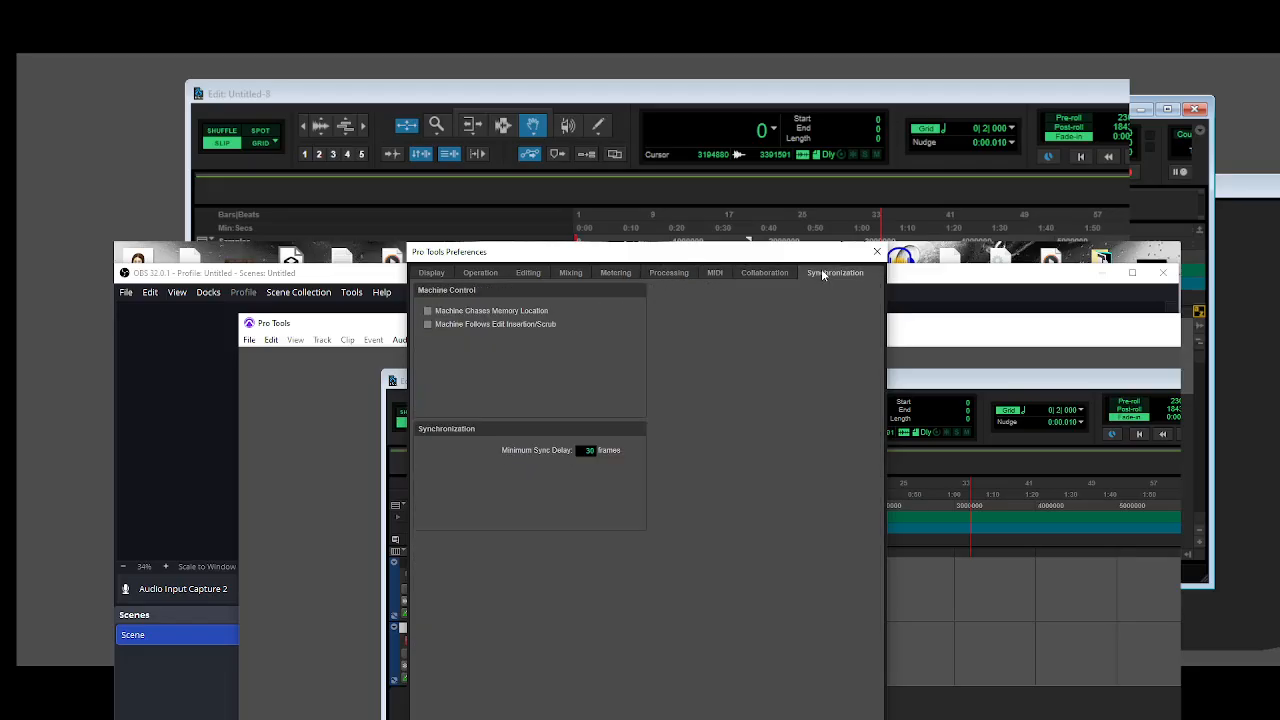
pyautogui.moveTo(810, 258); pyautogui.dragTo(785, 292)
pyautogui.click(852, 286)
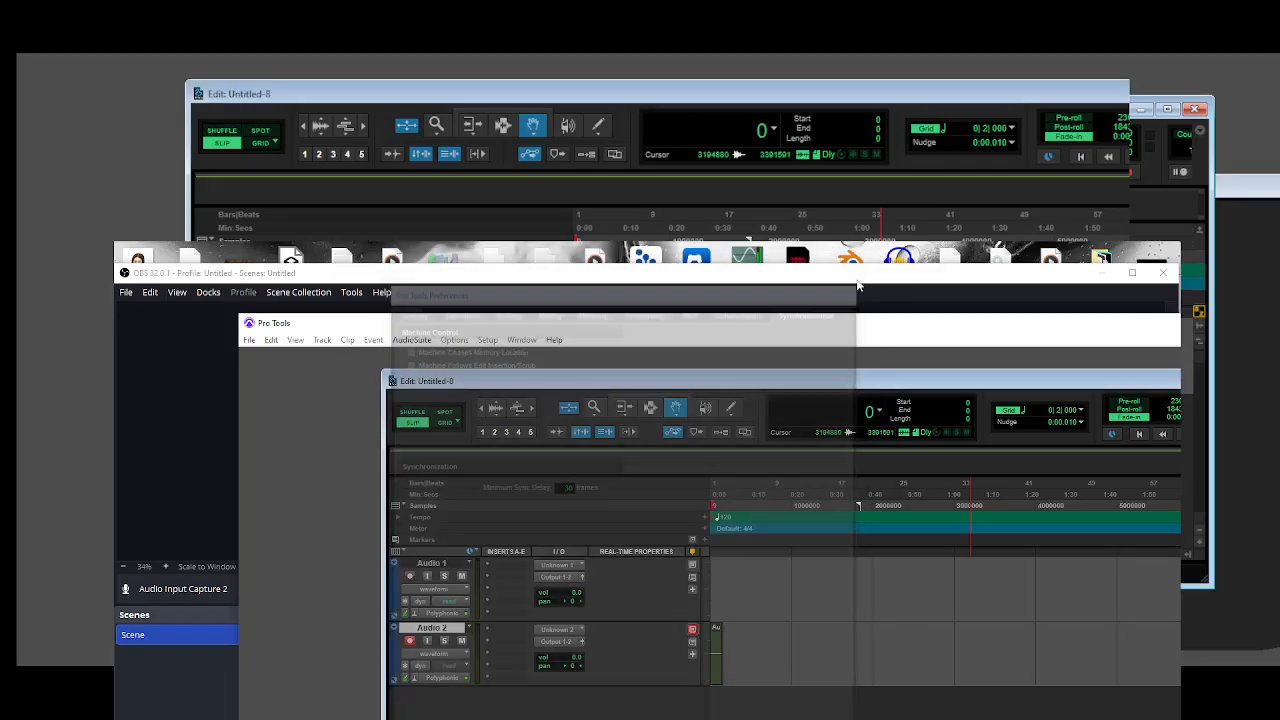
# Check the output and input routing choices offered for the Audio 2 track
pyautogui.click(522, 341)
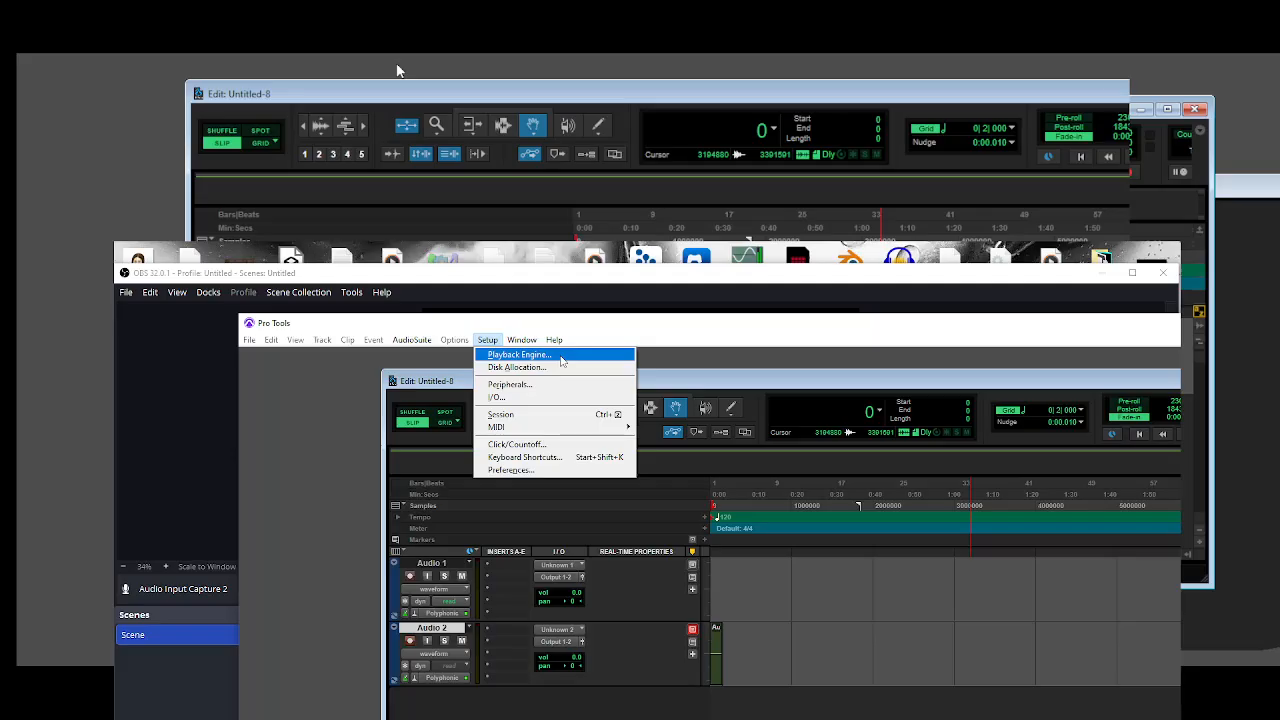
pyautogui.click(640, 632)
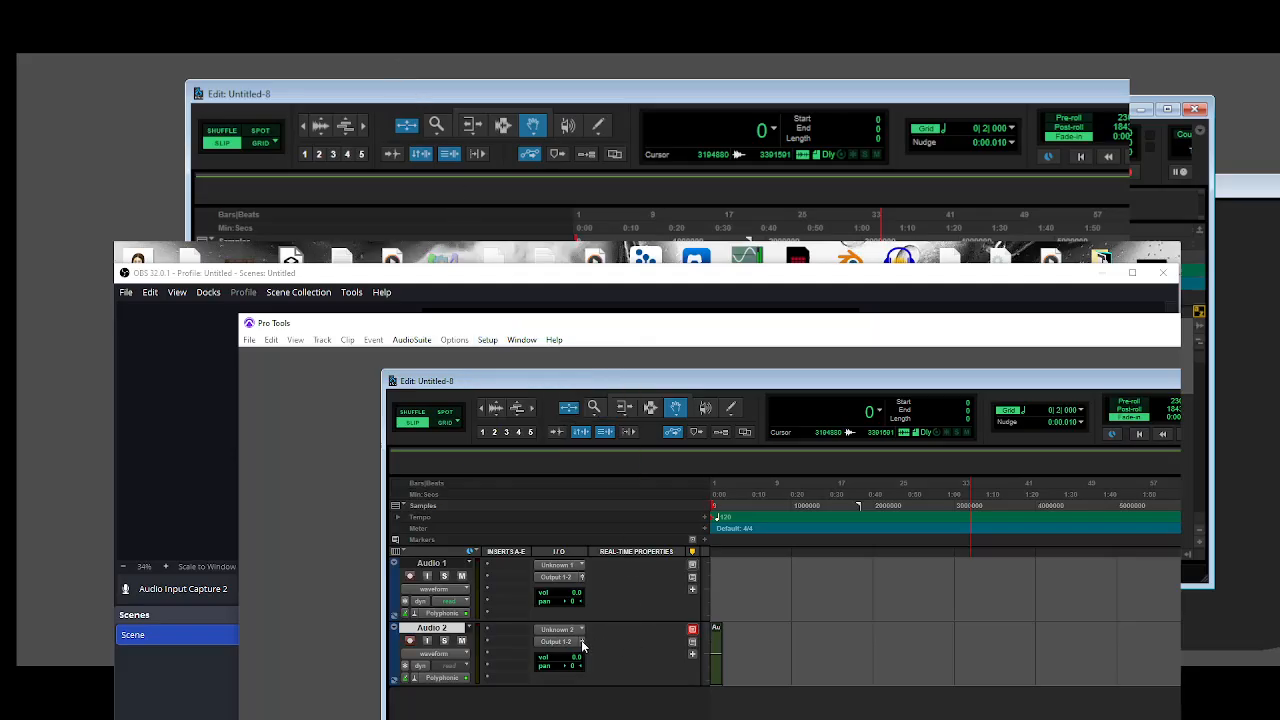
pyautogui.click(571, 643)
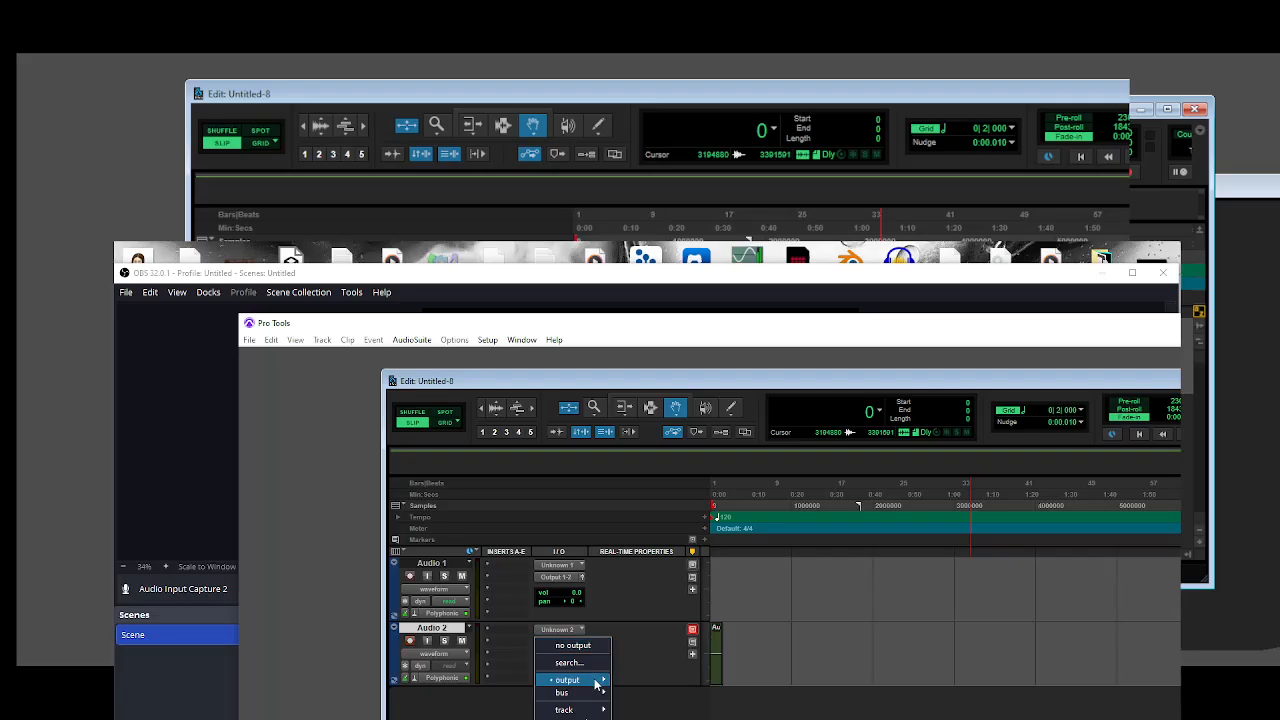
pyautogui.moveTo(598, 683)
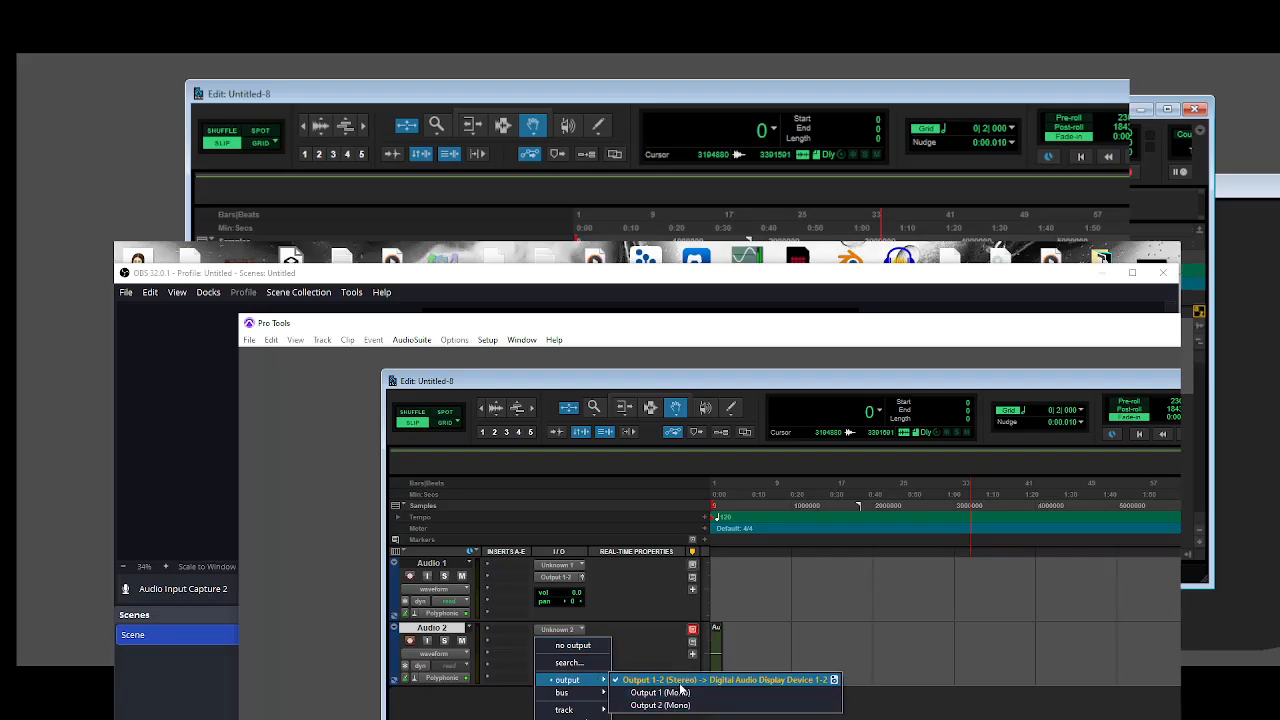
pyautogui.click(653, 662)
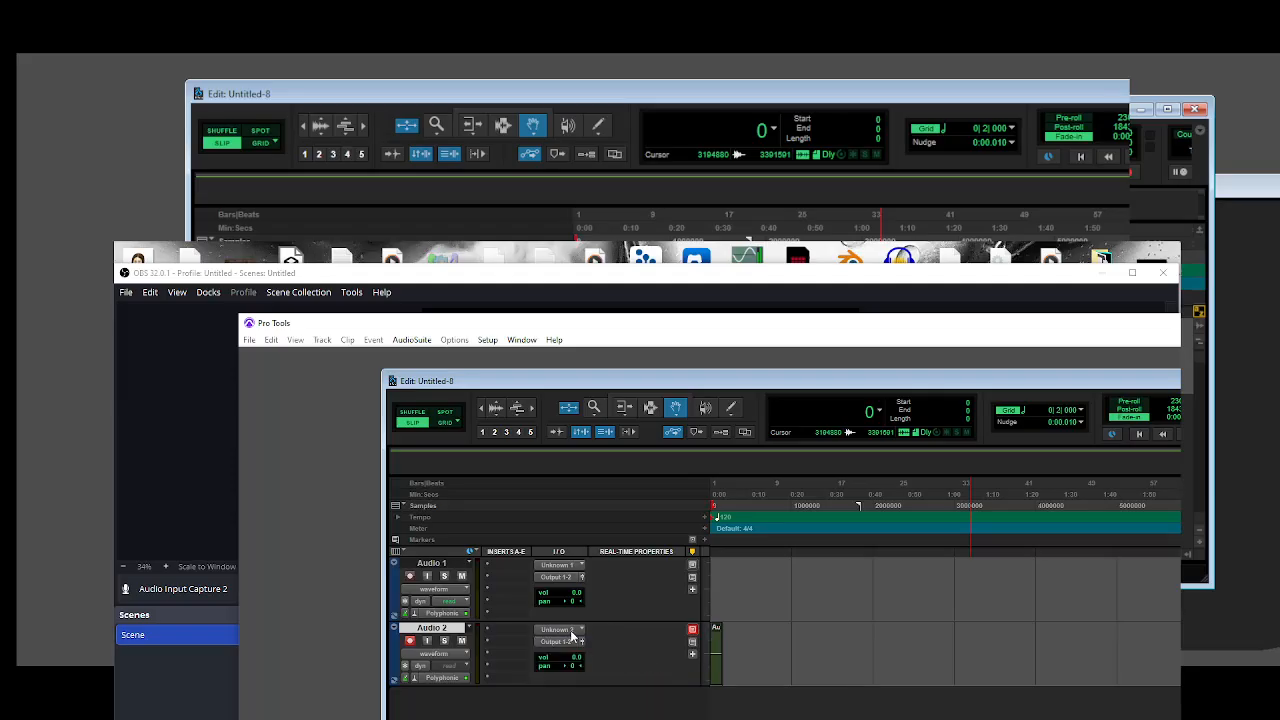
pyautogui.click(573, 634)
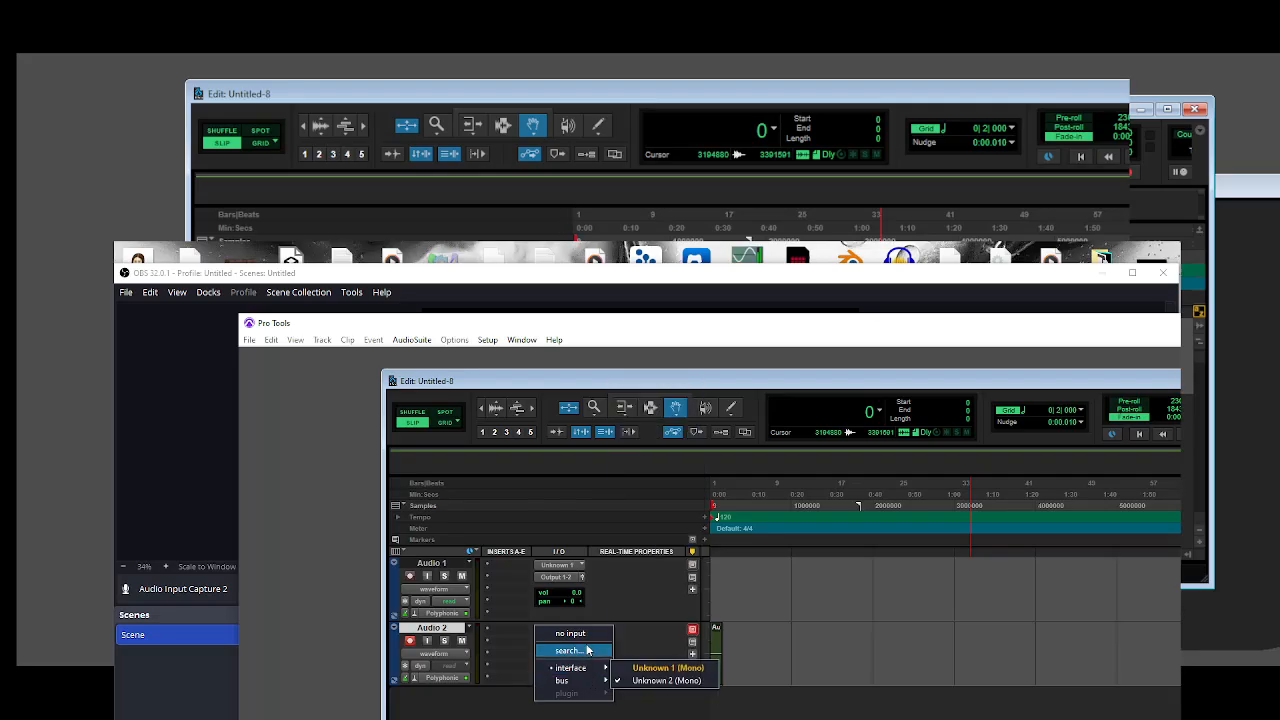
pyautogui.click(537, 717)
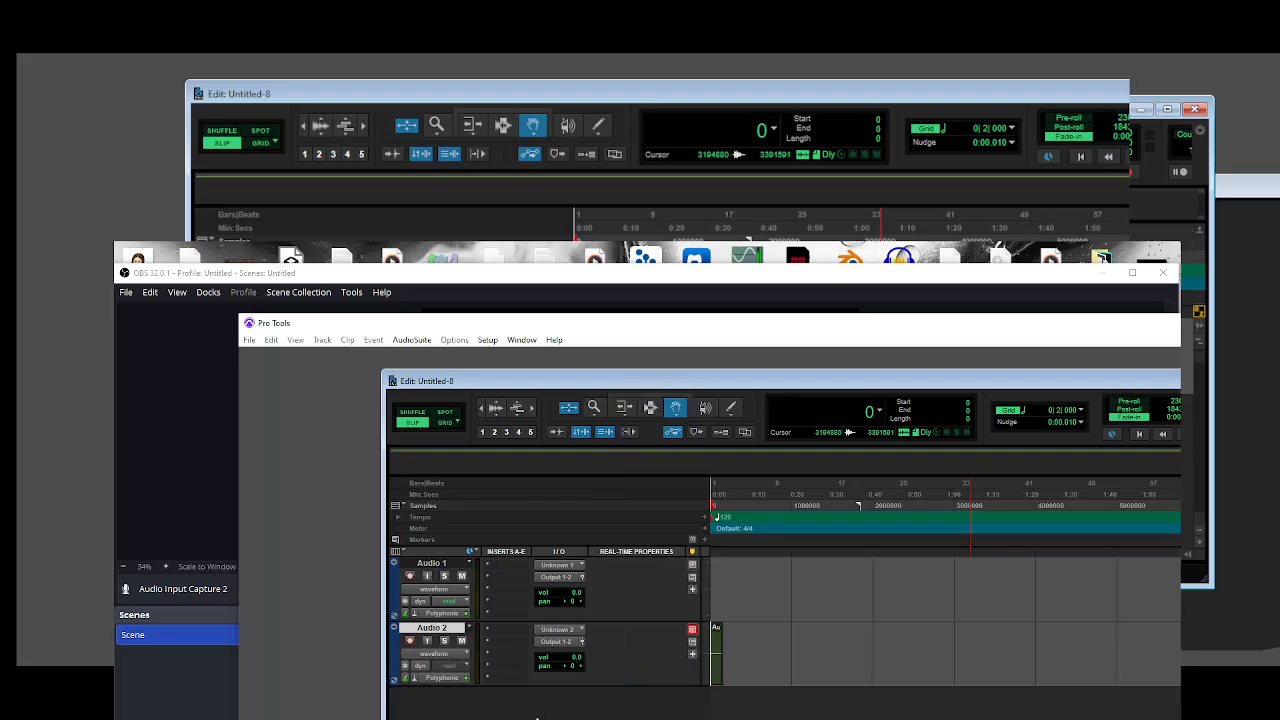
# Set the playback engine's input device to Microphone (2- USB Advanced Audio Device) and accept saving and reopening the session
pyautogui.click(460, 344)
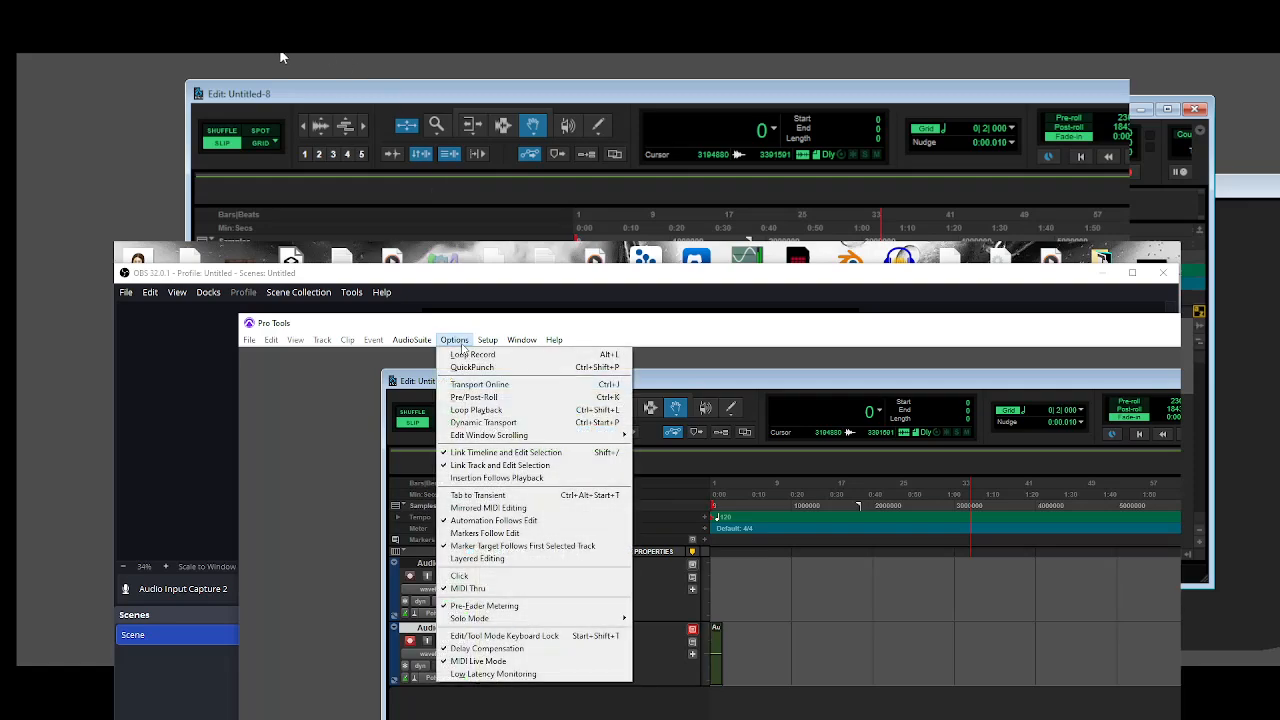
pyautogui.moveTo(487, 341)
pyautogui.click(537, 366)
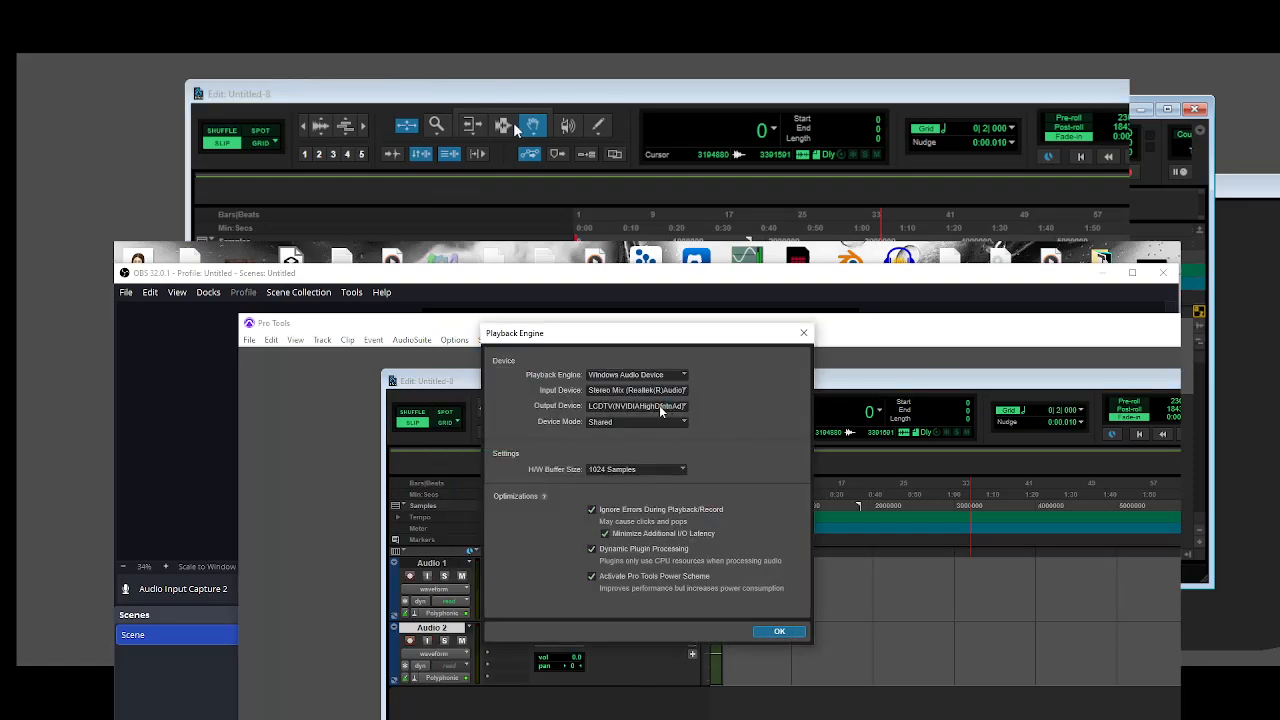
pyautogui.click(660, 392)
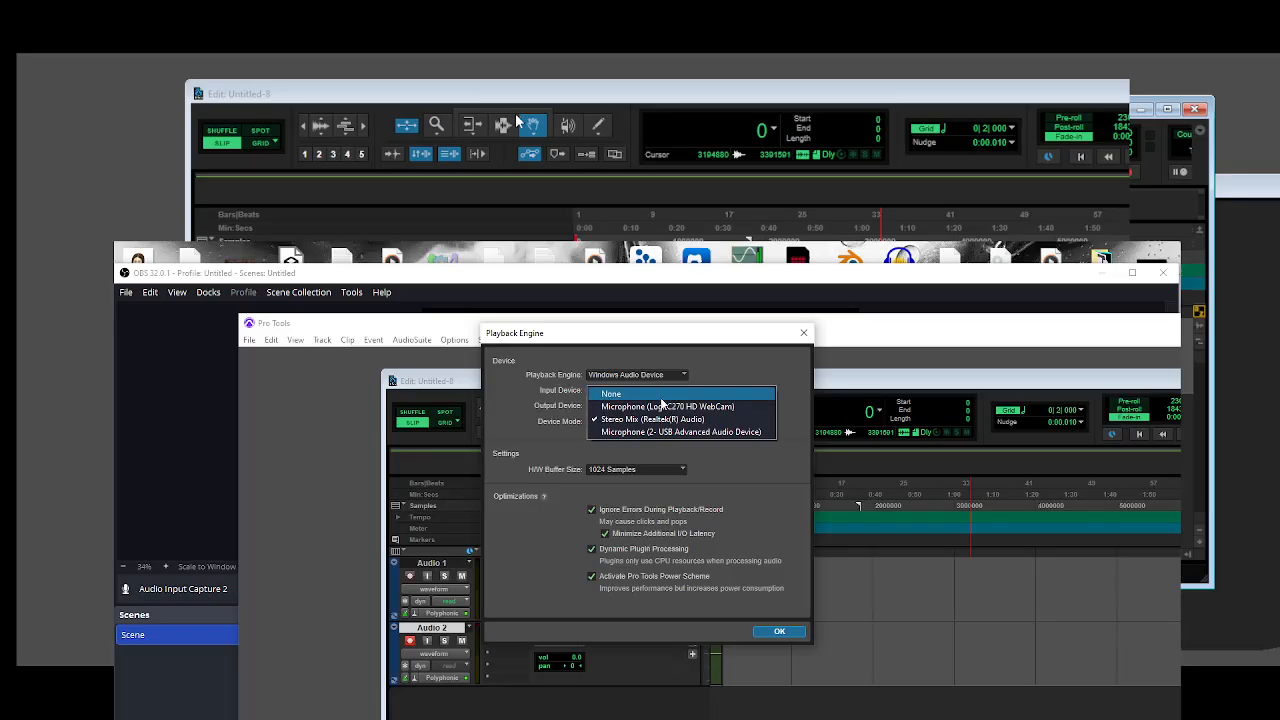
pyautogui.click(682, 432)
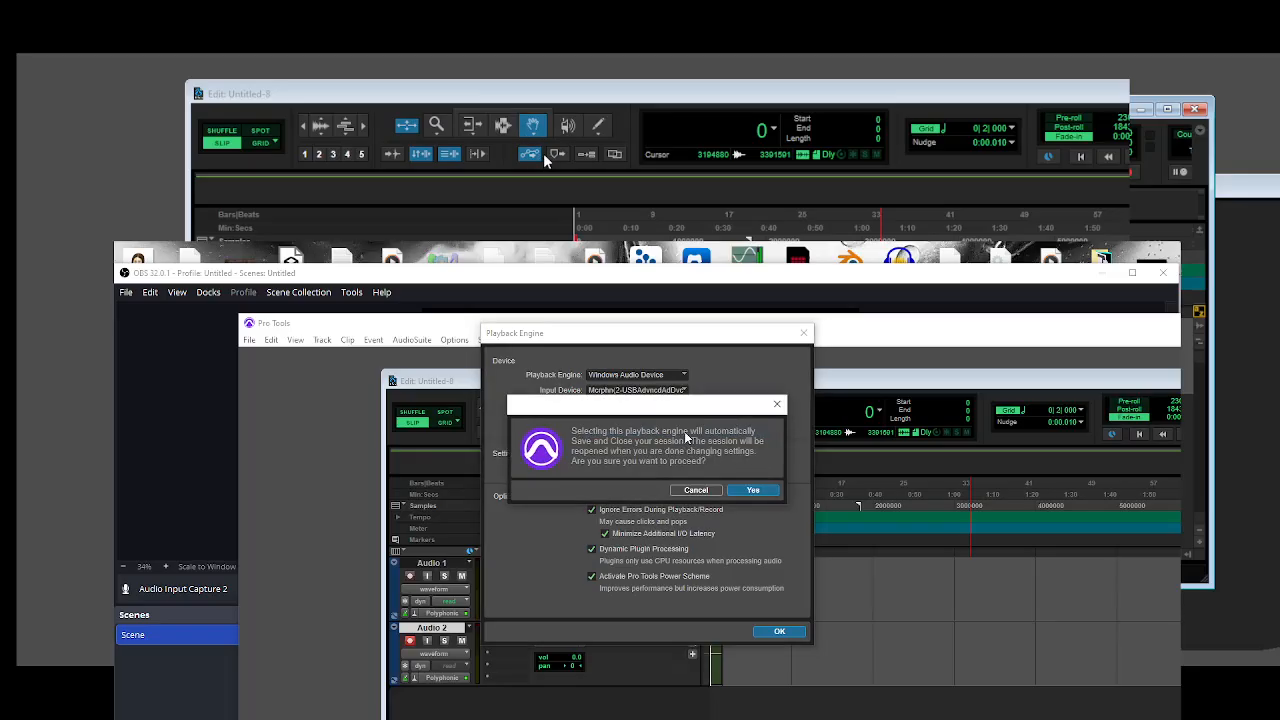
pyautogui.click(753, 490)
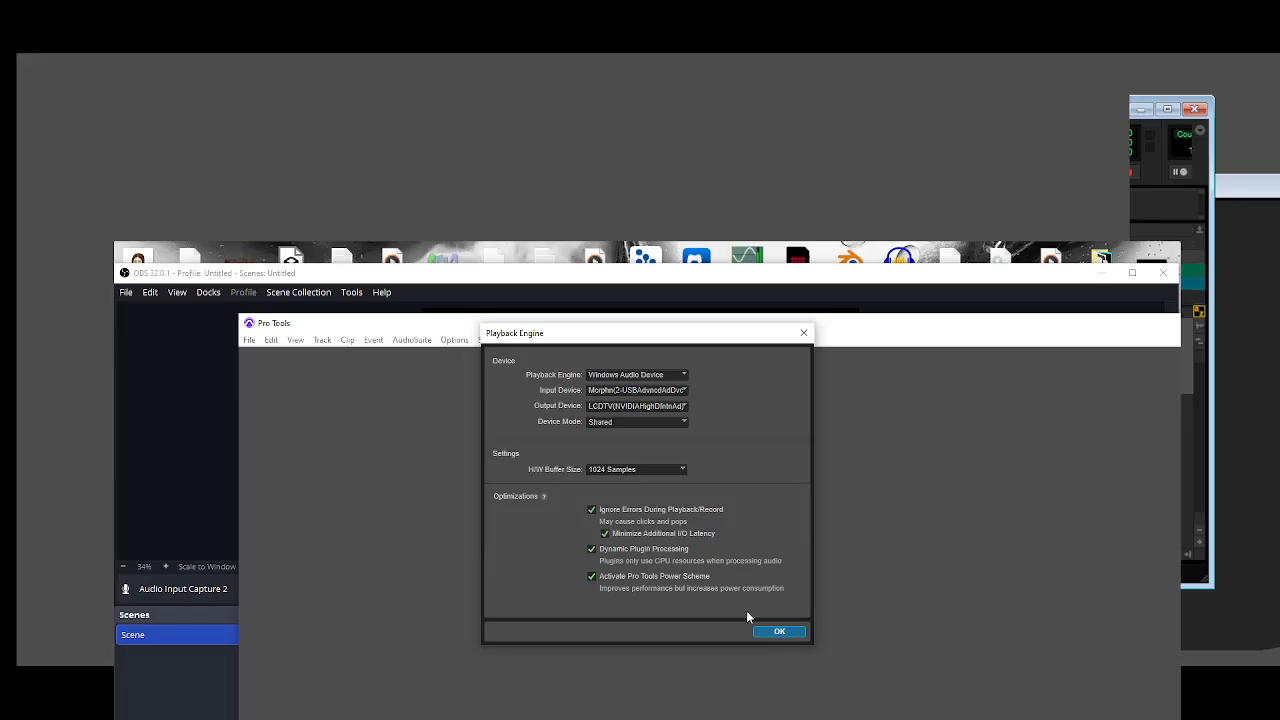
pyautogui.click(778, 632)
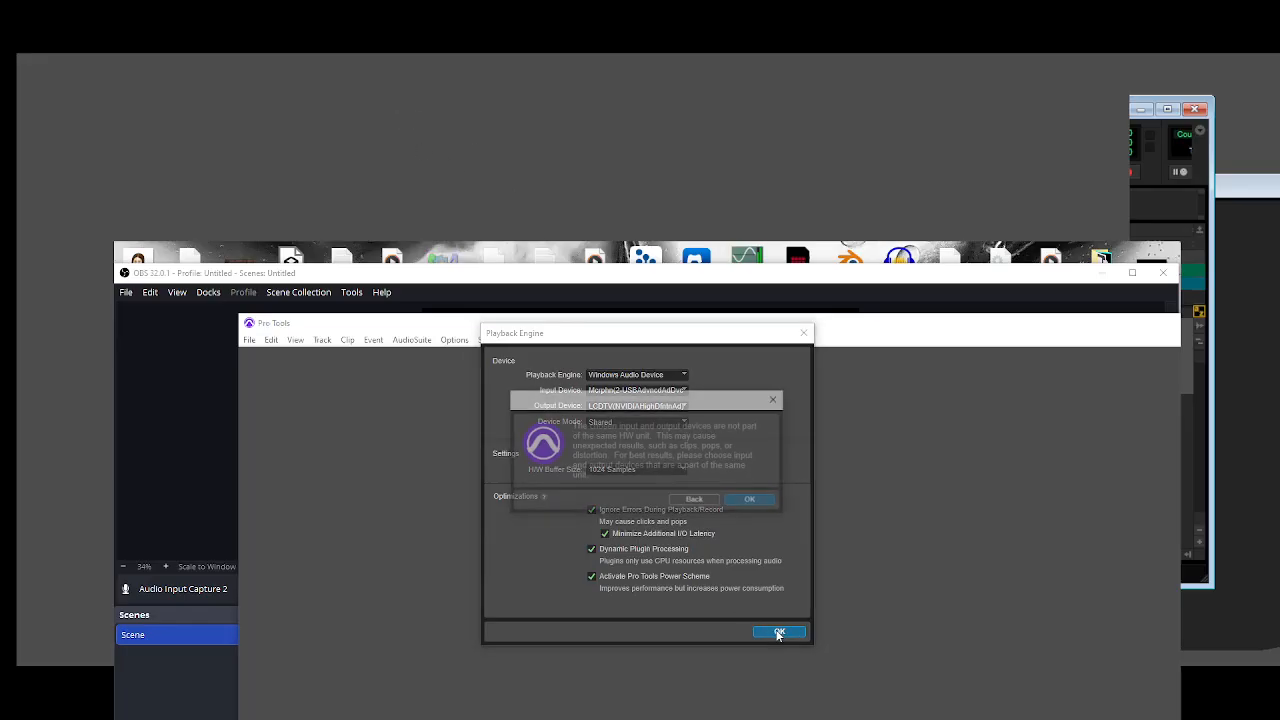
pyautogui.click(752, 502)
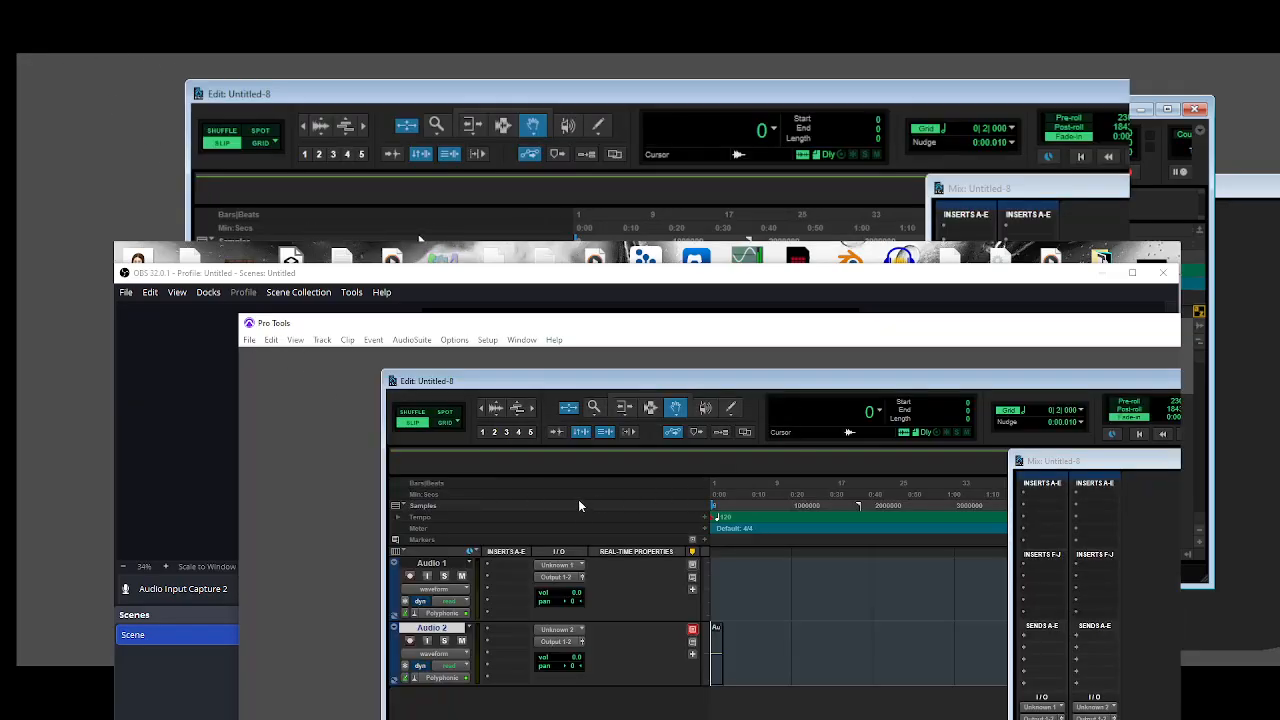
# Check the interface and bus input choices for the Audio 2 track in the Edit window
pyautogui.click(669, 592)
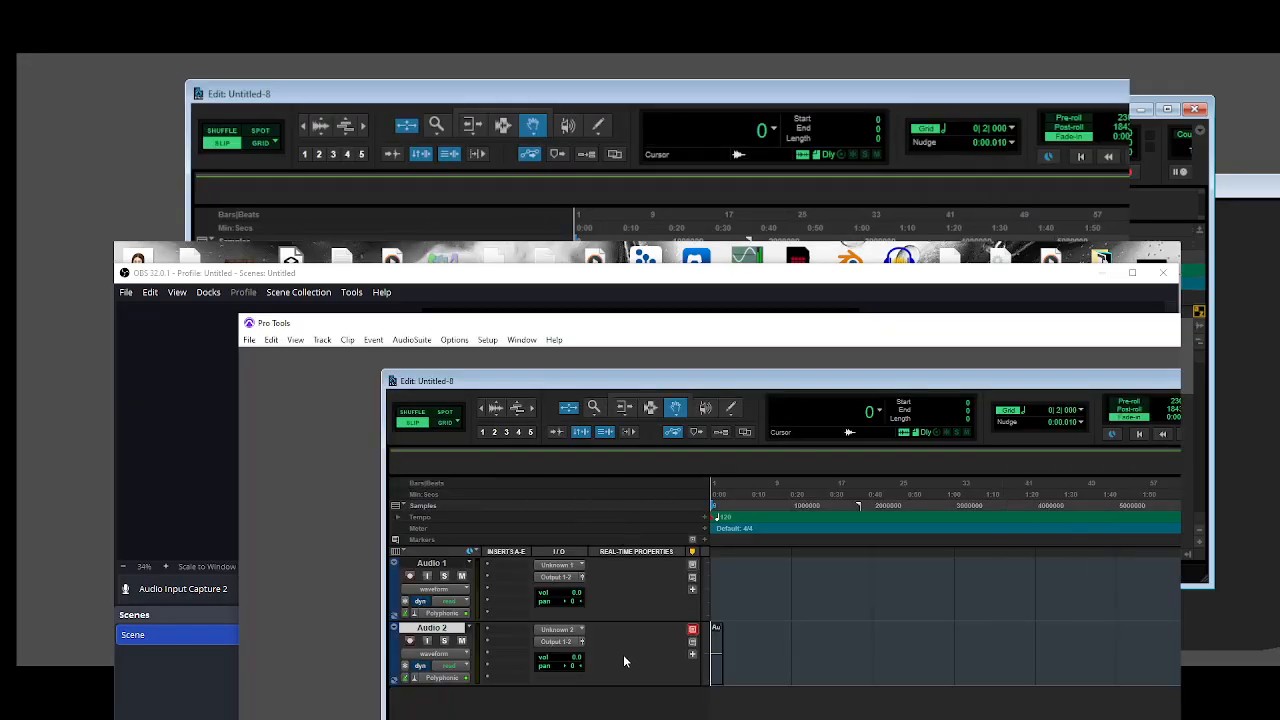
pyautogui.click(567, 631)
pyautogui.moveTo(597, 670)
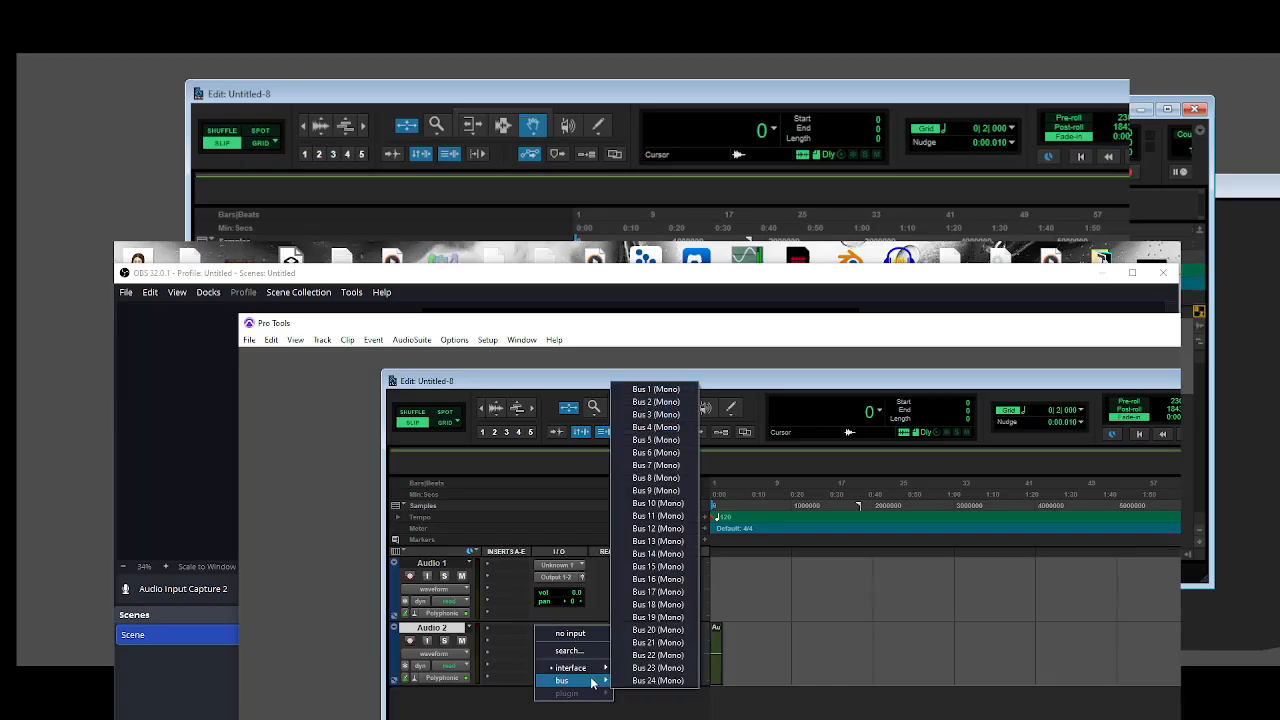
pyautogui.click(560, 712)
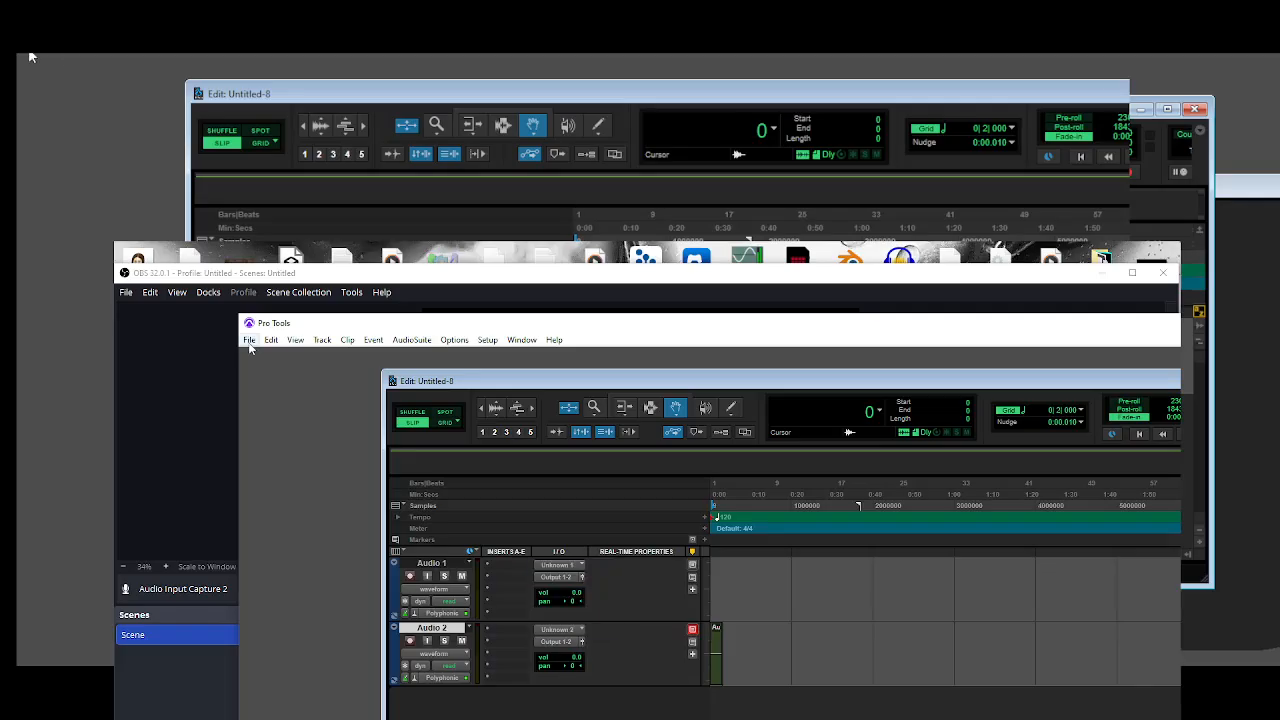
# Create one new stereo audio track in ticks after reviewing the available track types and presets
pyautogui.click(323, 344)
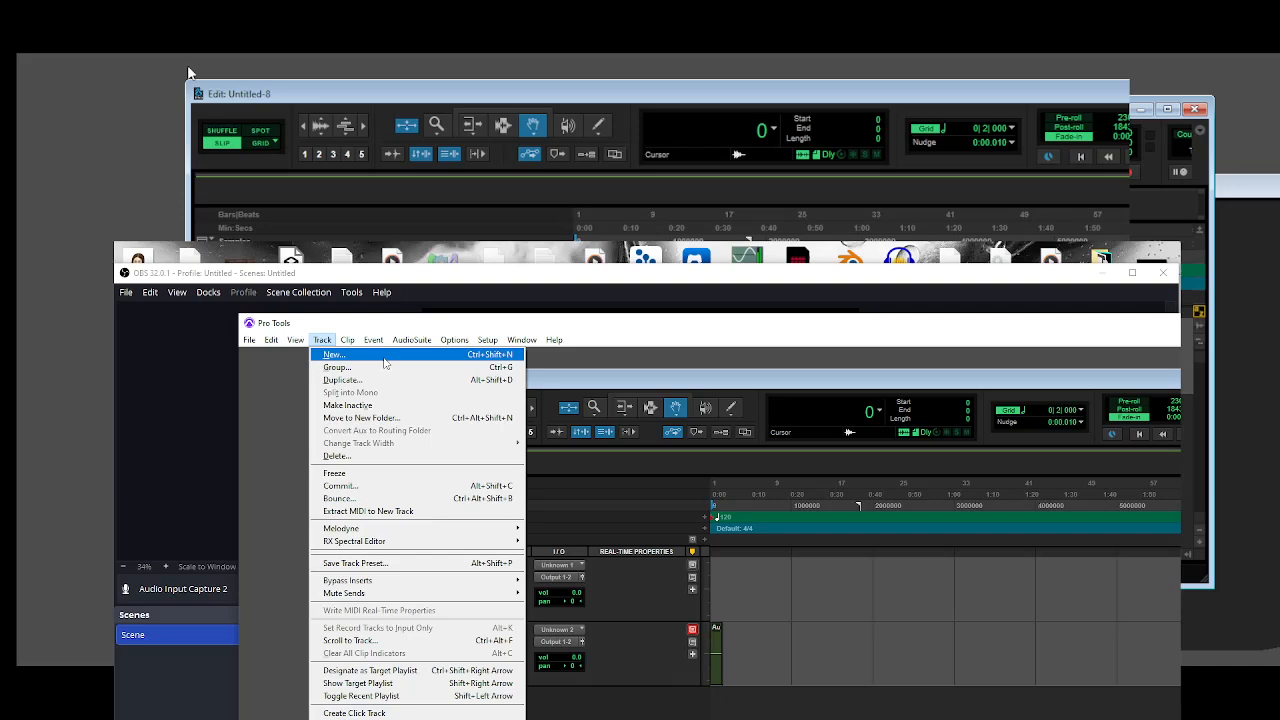
pyautogui.click(385, 357)
pyautogui.click(508, 443)
pyautogui.click(494, 457)
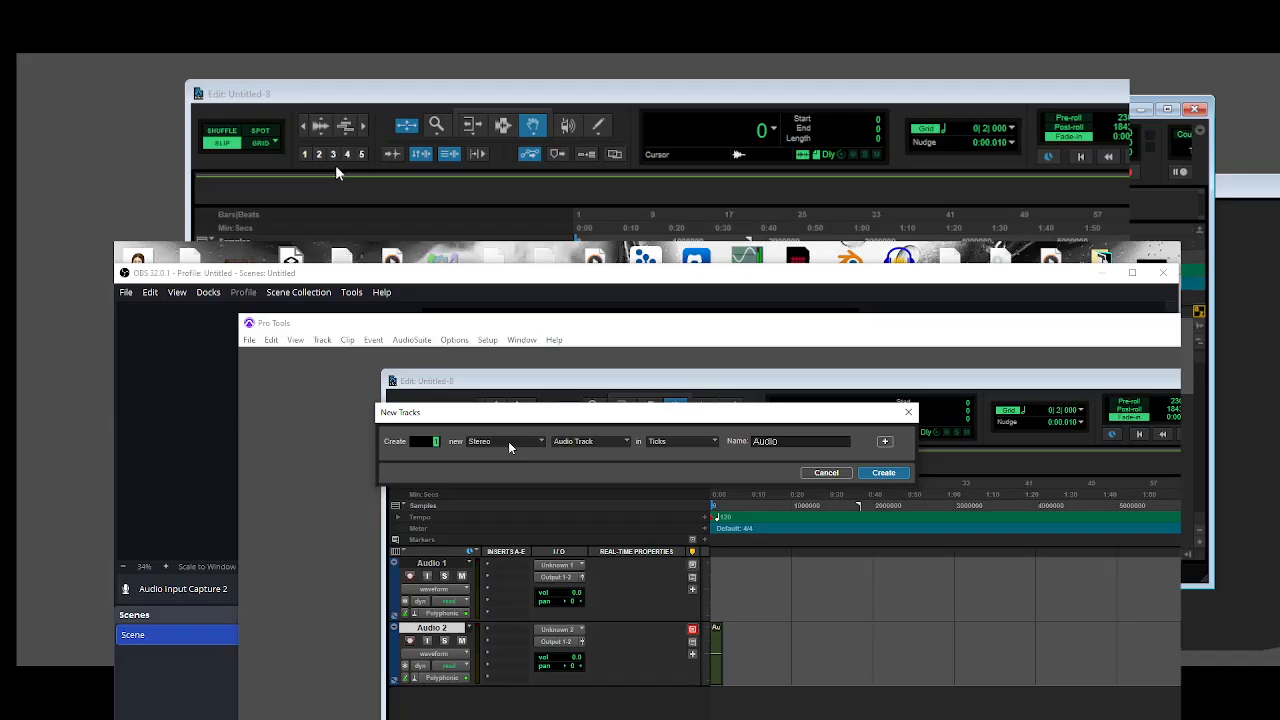
pyautogui.click(600, 442)
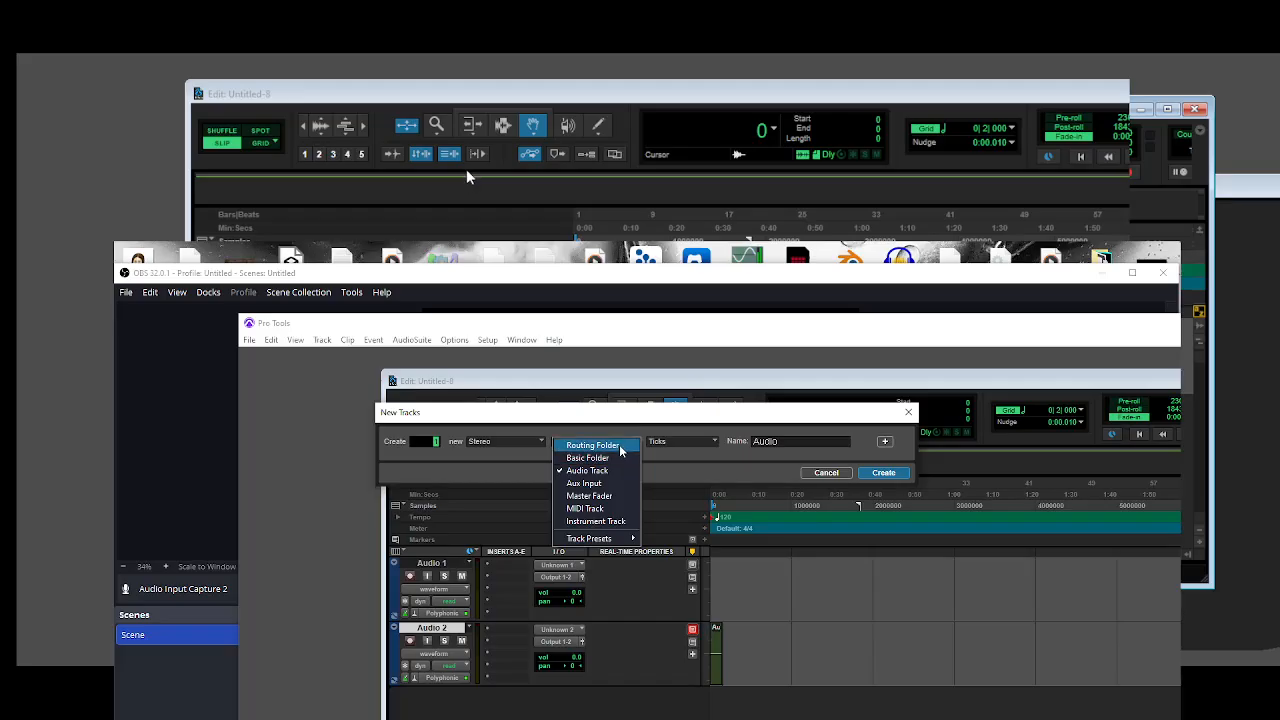
pyautogui.moveTo(617, 541)
pyautogui.moveTo(668, 540)
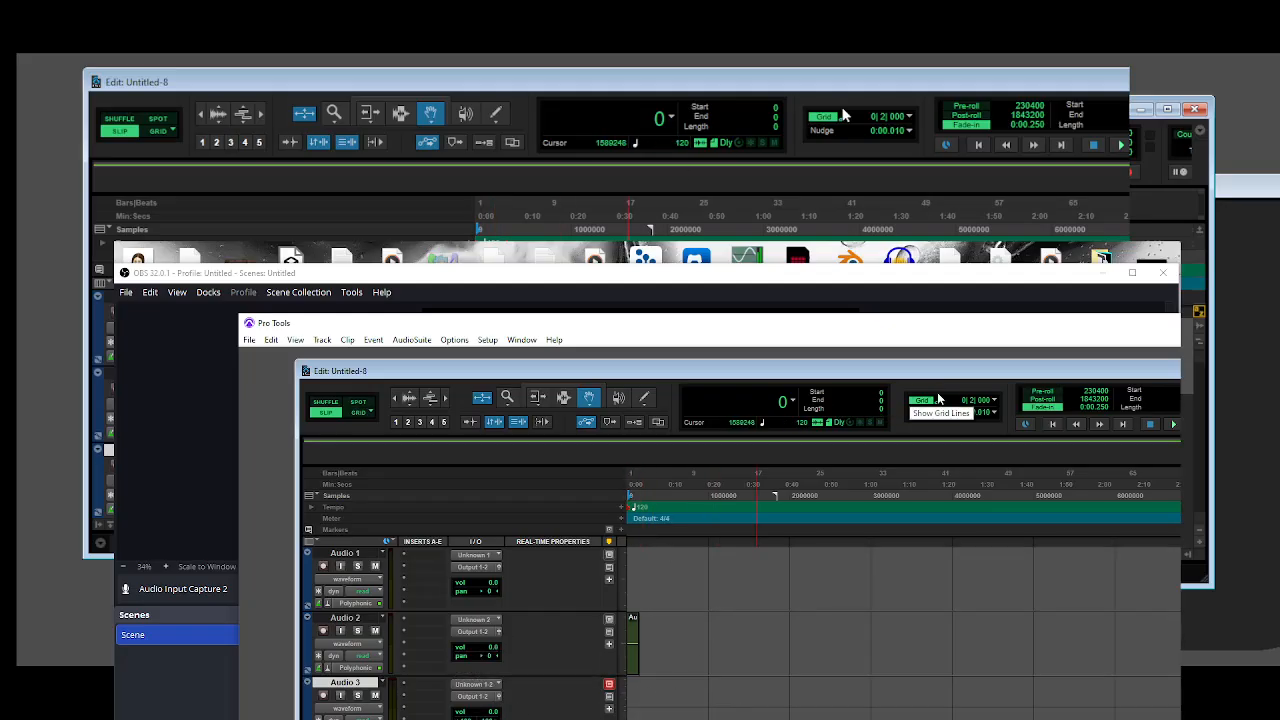
# Save the session and close Pro Tools
pyautogui.moveTo(1065, 332); pyautogui.dragTo(833, 358)
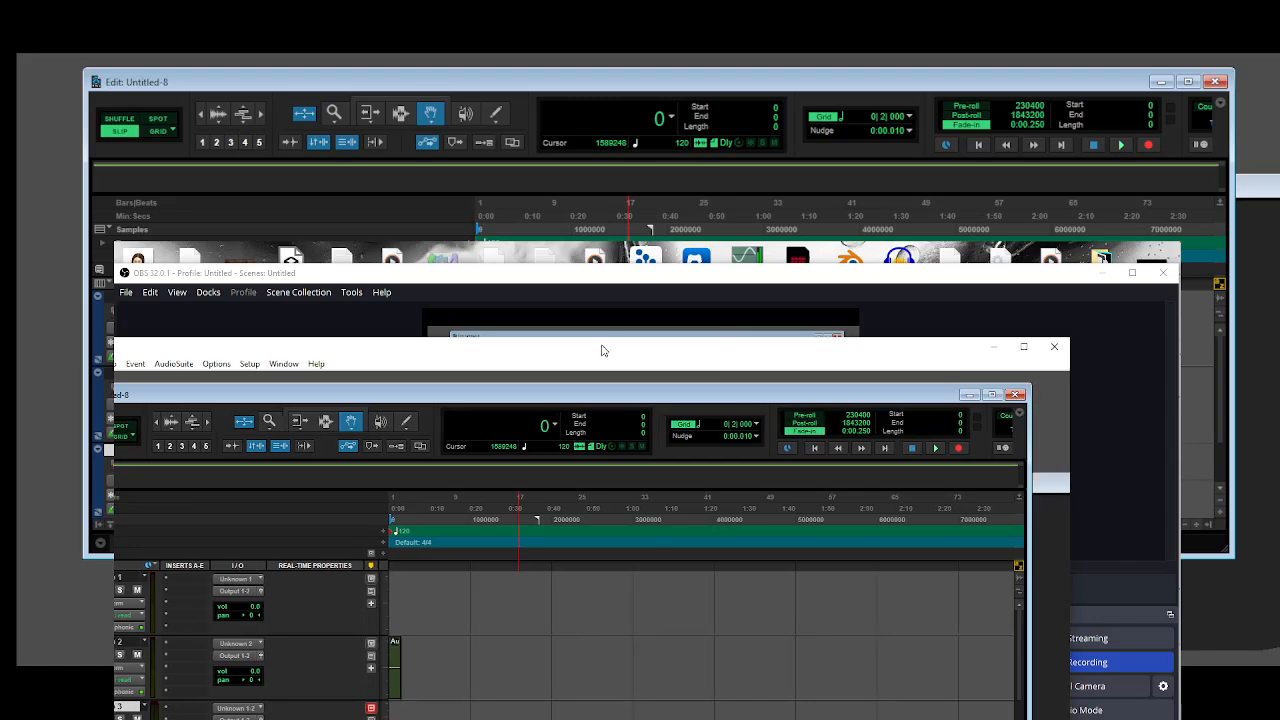
pyautogui.moveTo(564, 350); pyautogui.dragTo(781, 365)
pyautogui.click(226, 379)
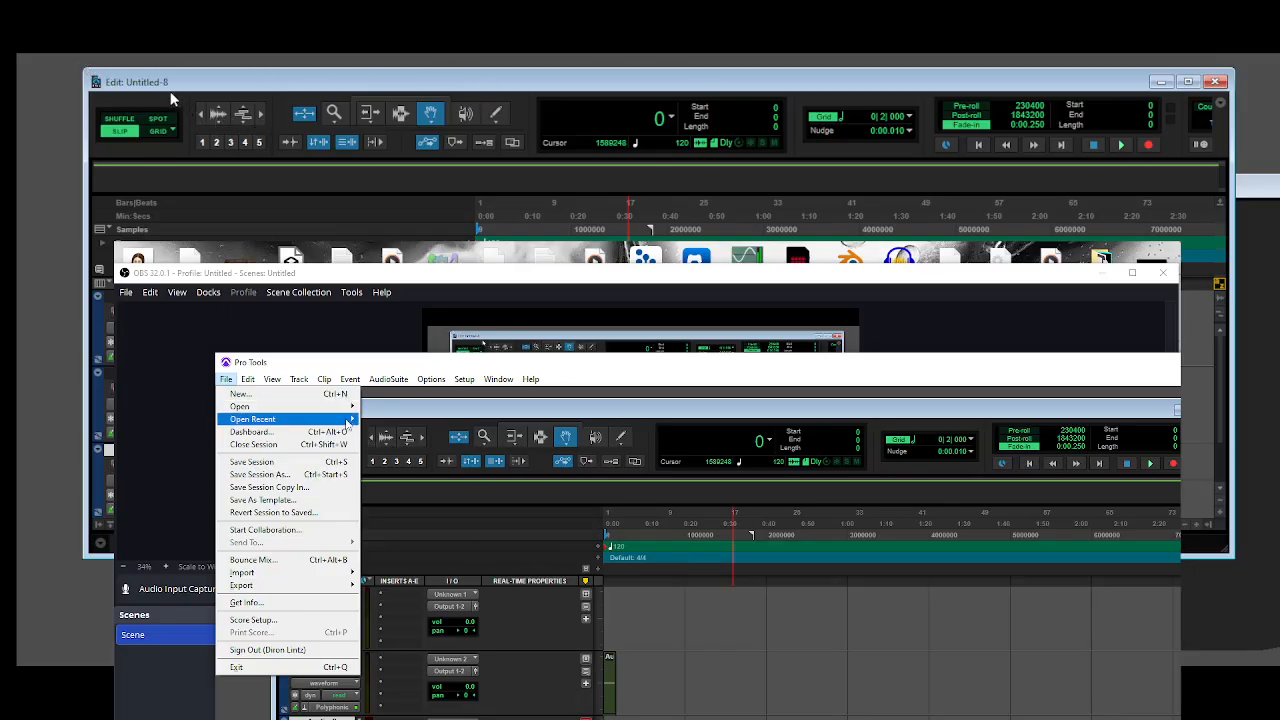
pyautogui.click(290, 463)
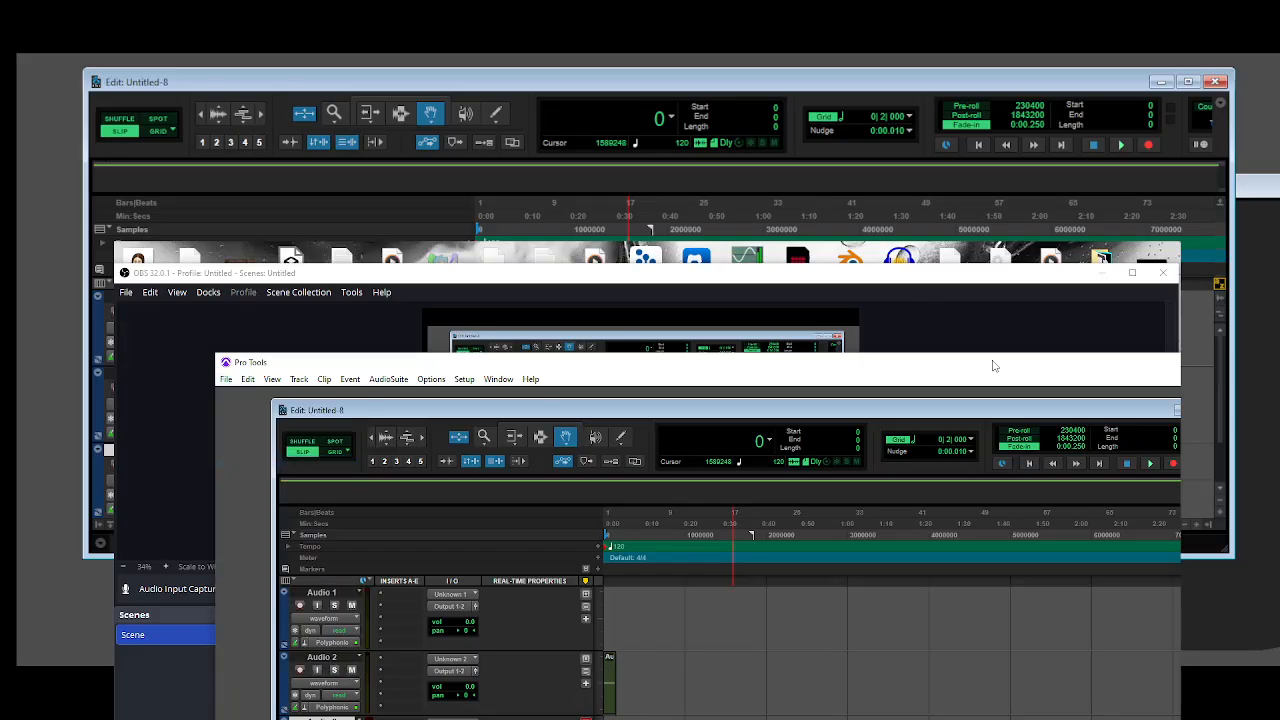
pyautogui.moveTo(1040, 372); pyautogui.dragTo(725, 368)
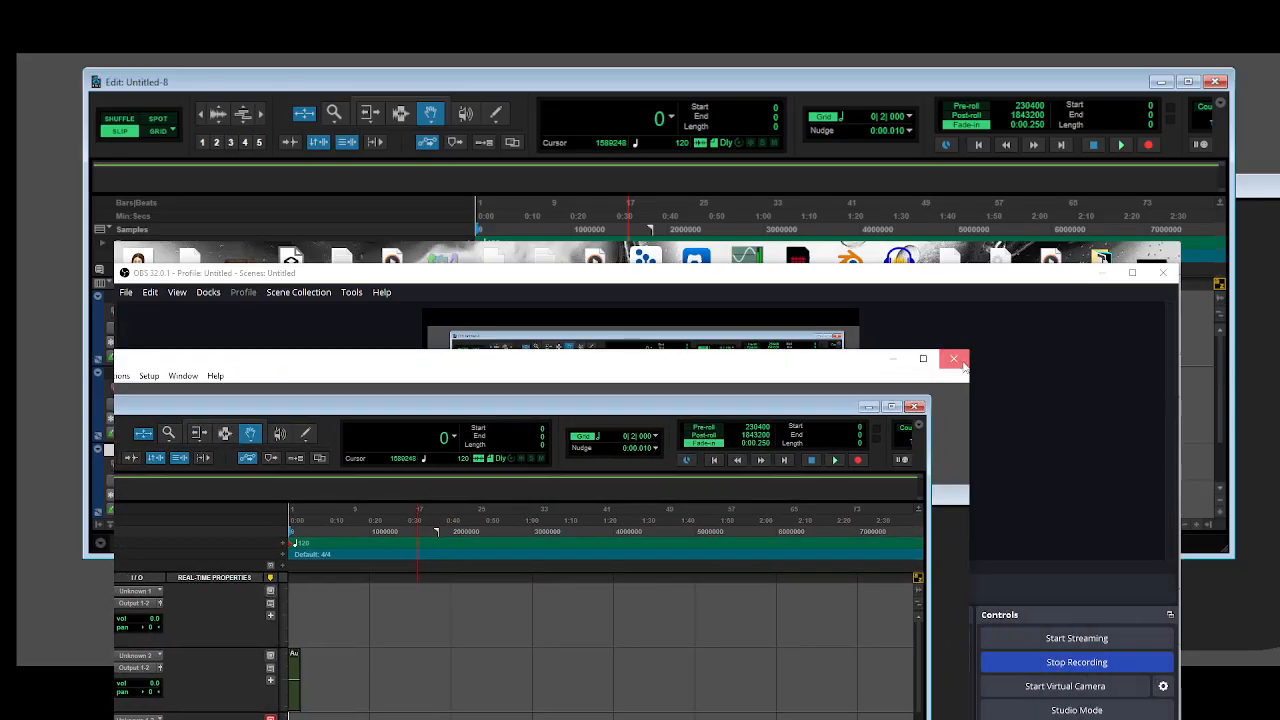
pyautogui.click(955, 359)
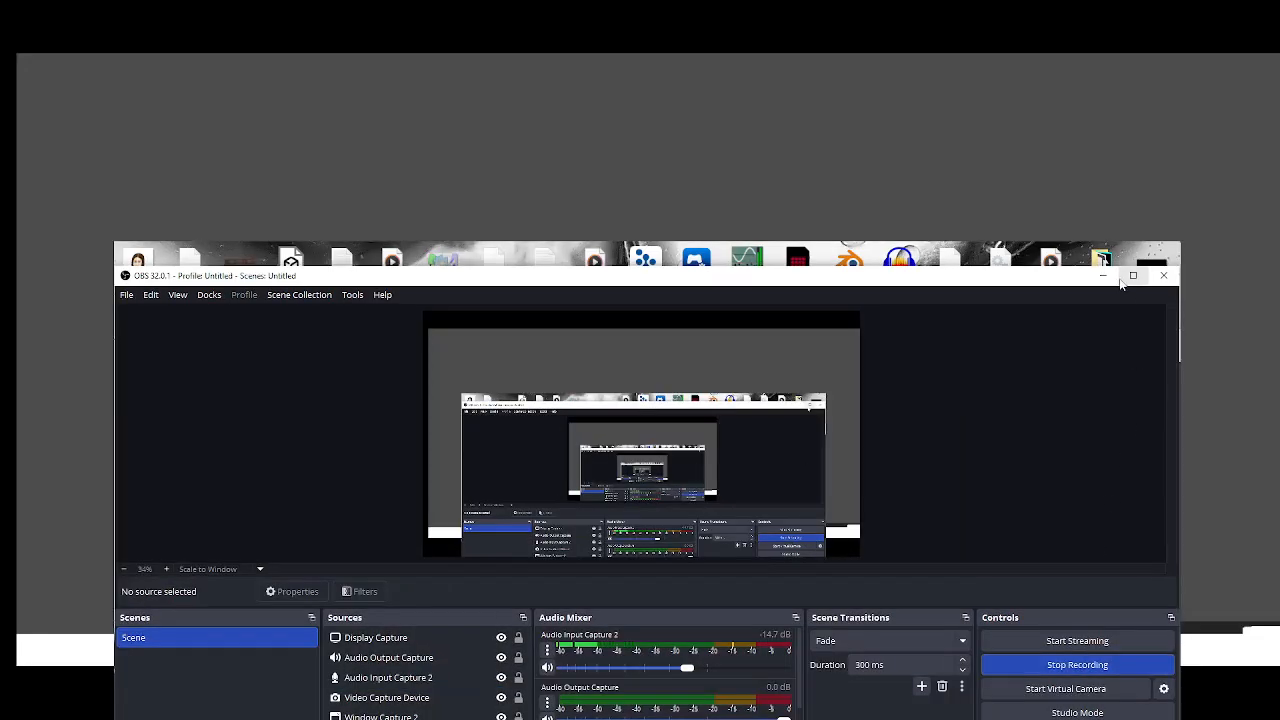
# Minimize OBS, view the recording devices in the Windows Sound dialog and open the Windows Sound settings
pyautogui.click(1103, 276)
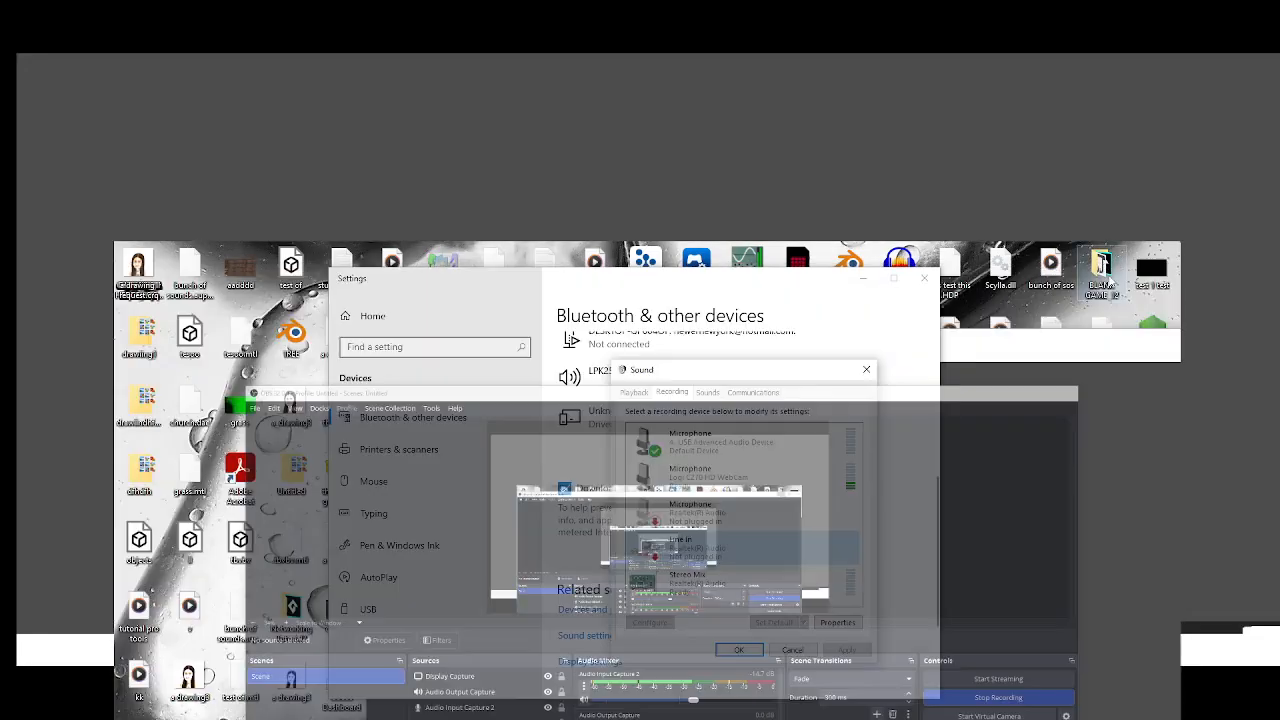
pyautogui.moveTo(732, 374); pyautogui.dragTo(674, 360)
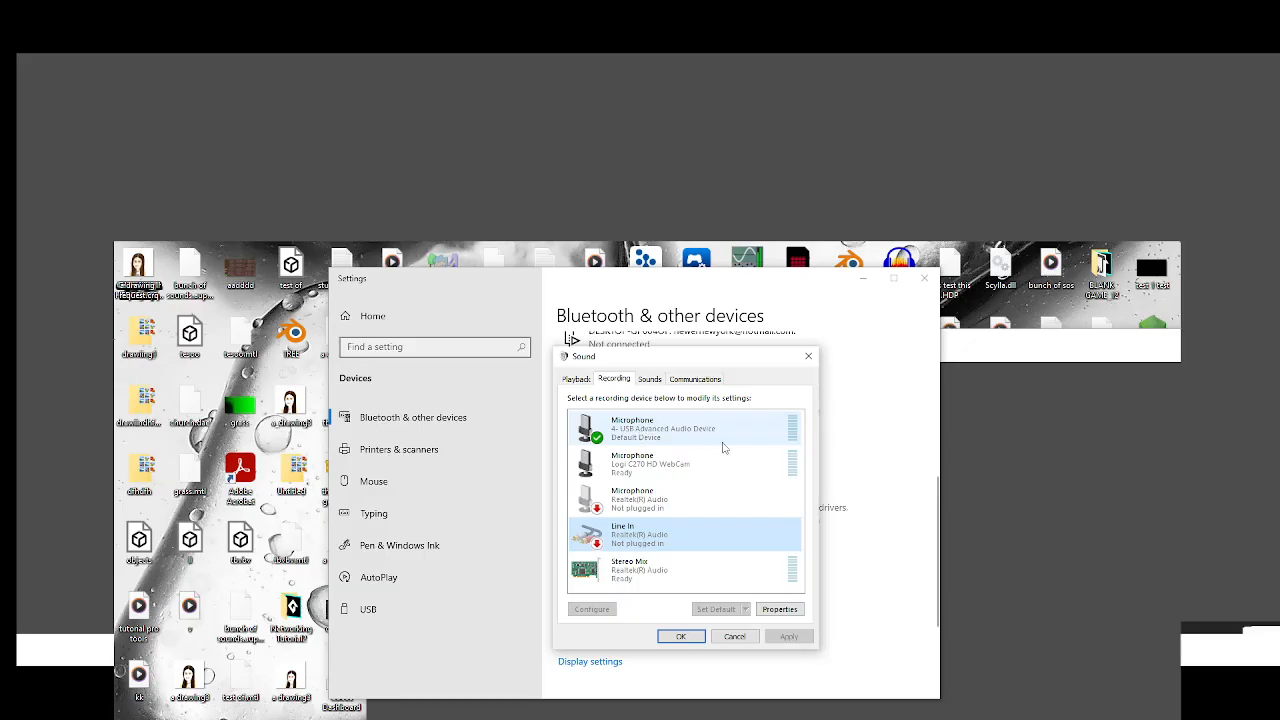
pyautogui.rightClick(1090, 719)
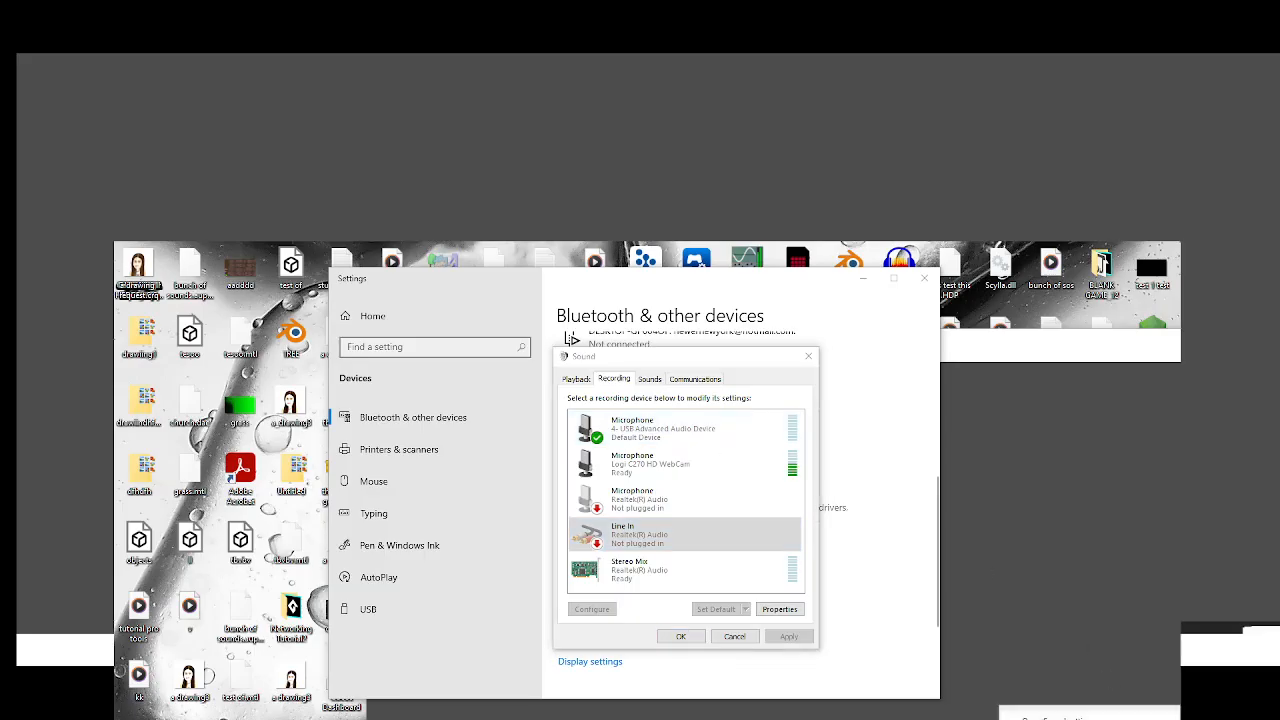
pyautogui.click(1060, 717)
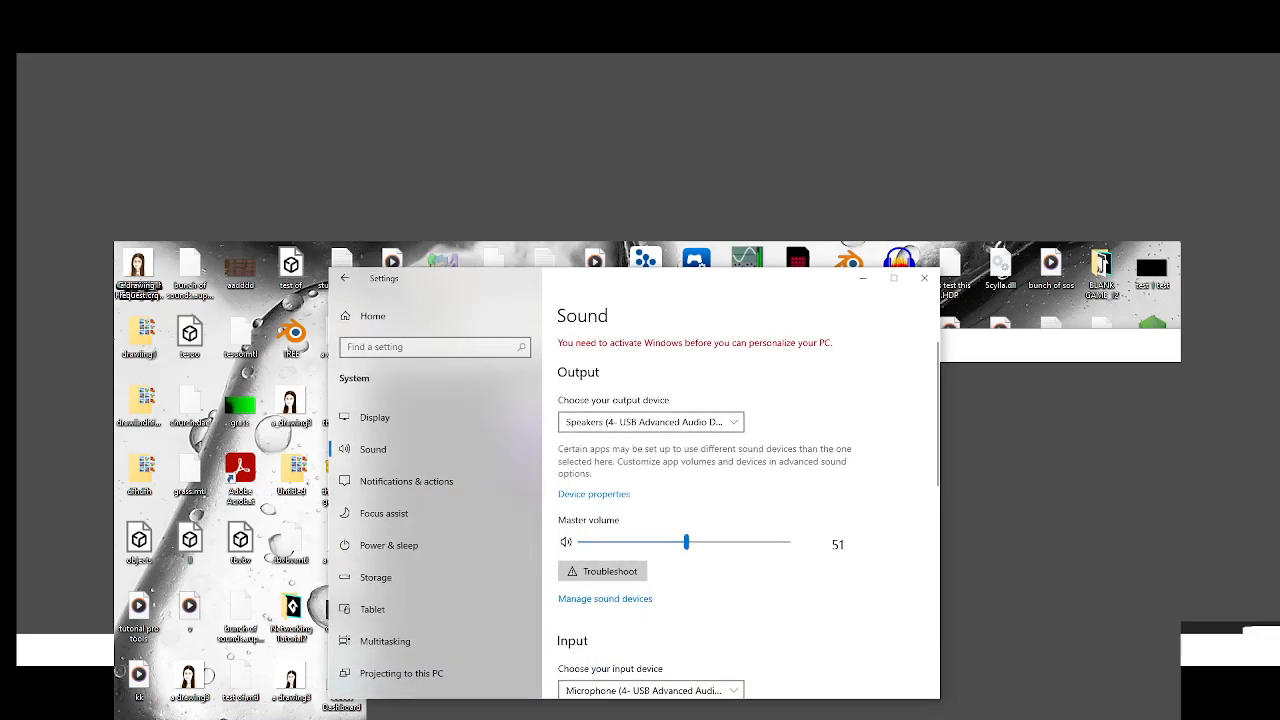
# Reopen the recording devices list beside the Sound settings and select the USB Advanced Audio Device microphone
pyautogui.rightClick(1090, 719)
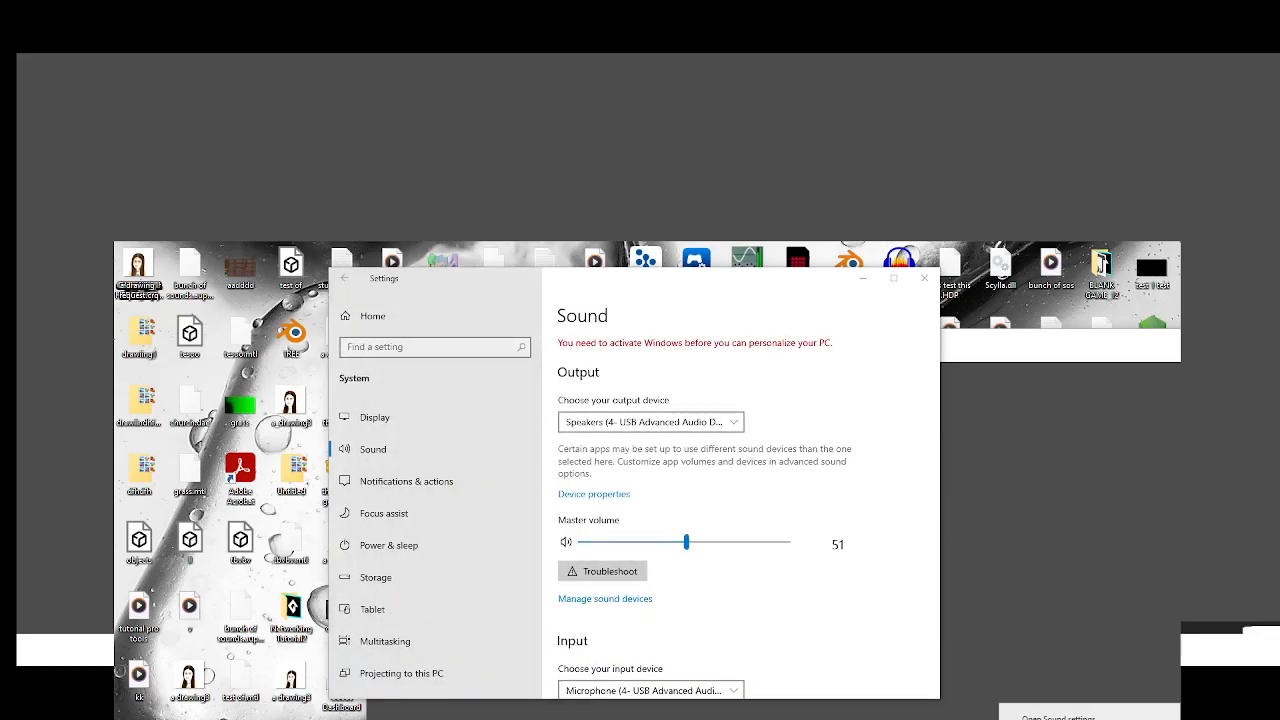
pyautogui.click(1060, 718)
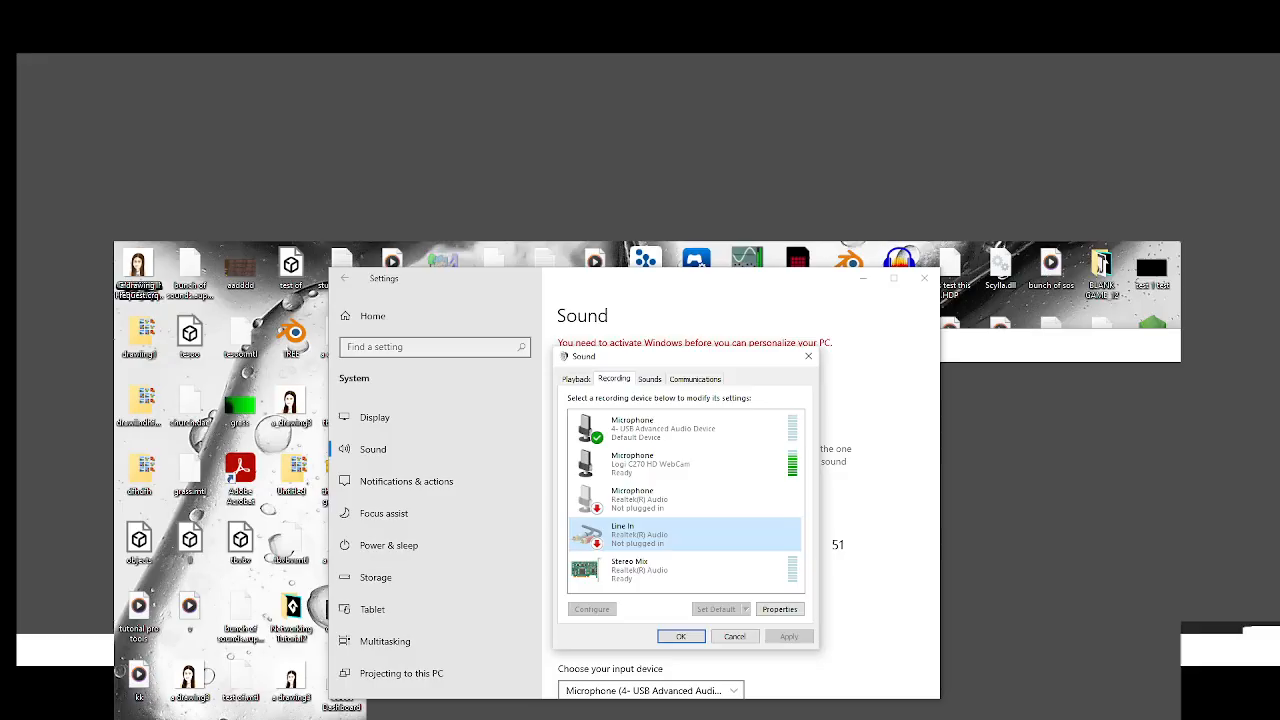
pyautogui.moveTo(712, 364); pyautogui.dragTo(905, 335)
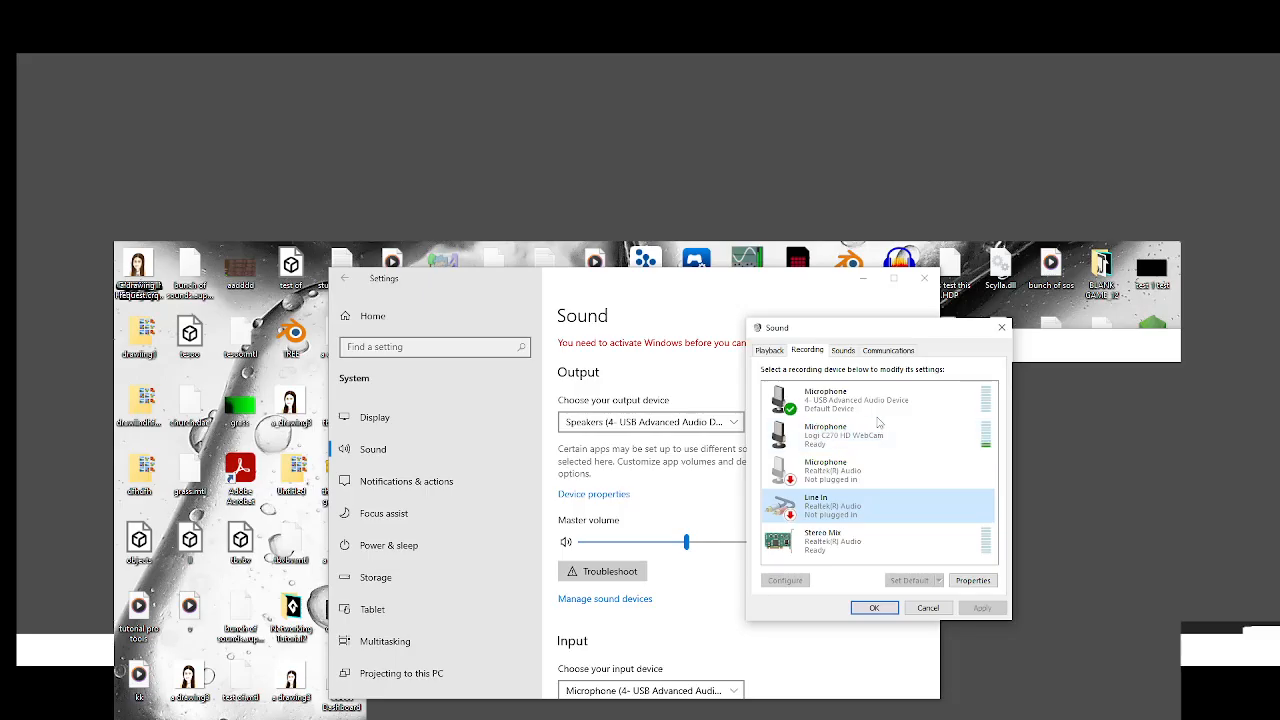
pyautogui.click(900, 405)
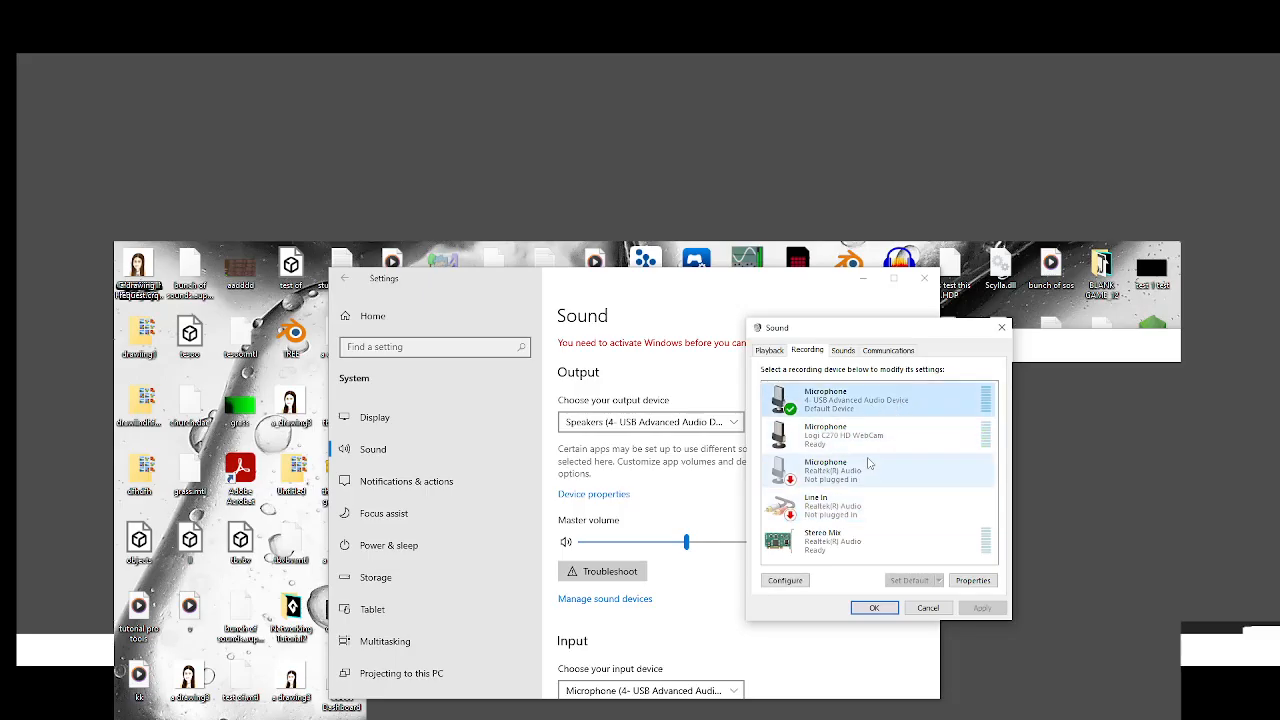
# Relaunch Pro Tools and set the playback engine's input device to Microphone (4- USB Advanced Audio Device)
pyautogui.click(1071, 343)
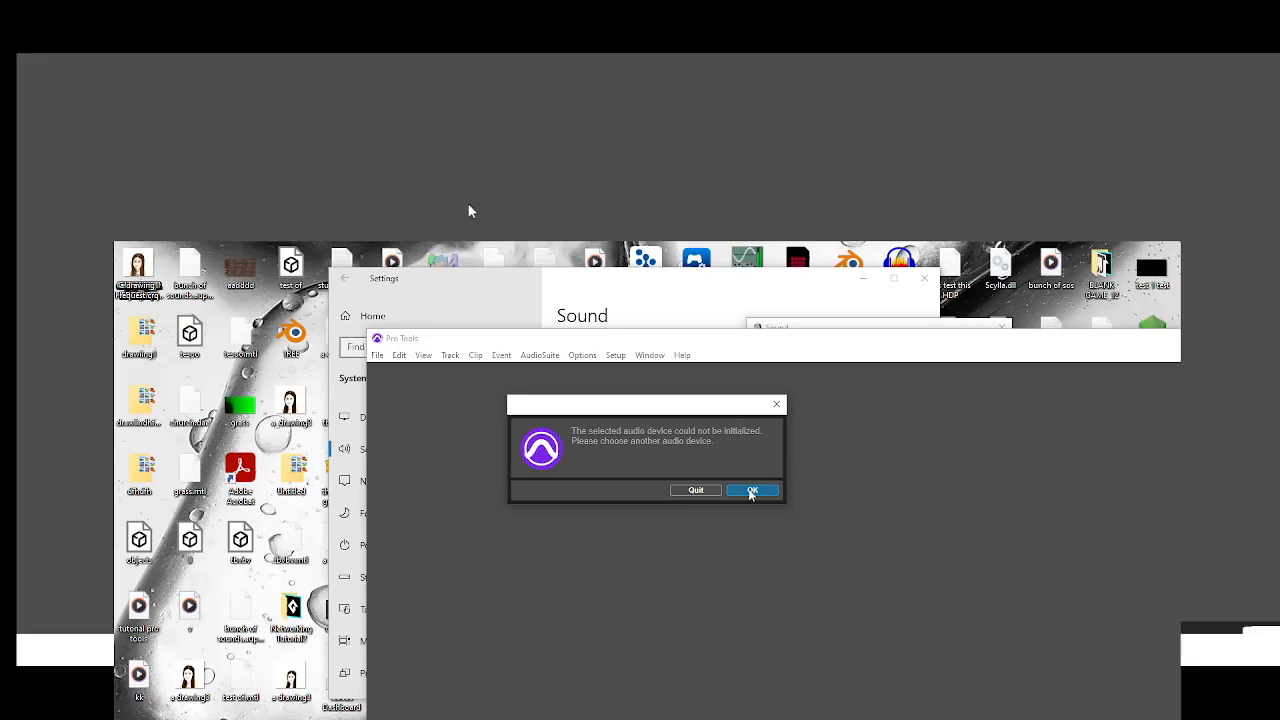
pyautogui.click(751, 491)
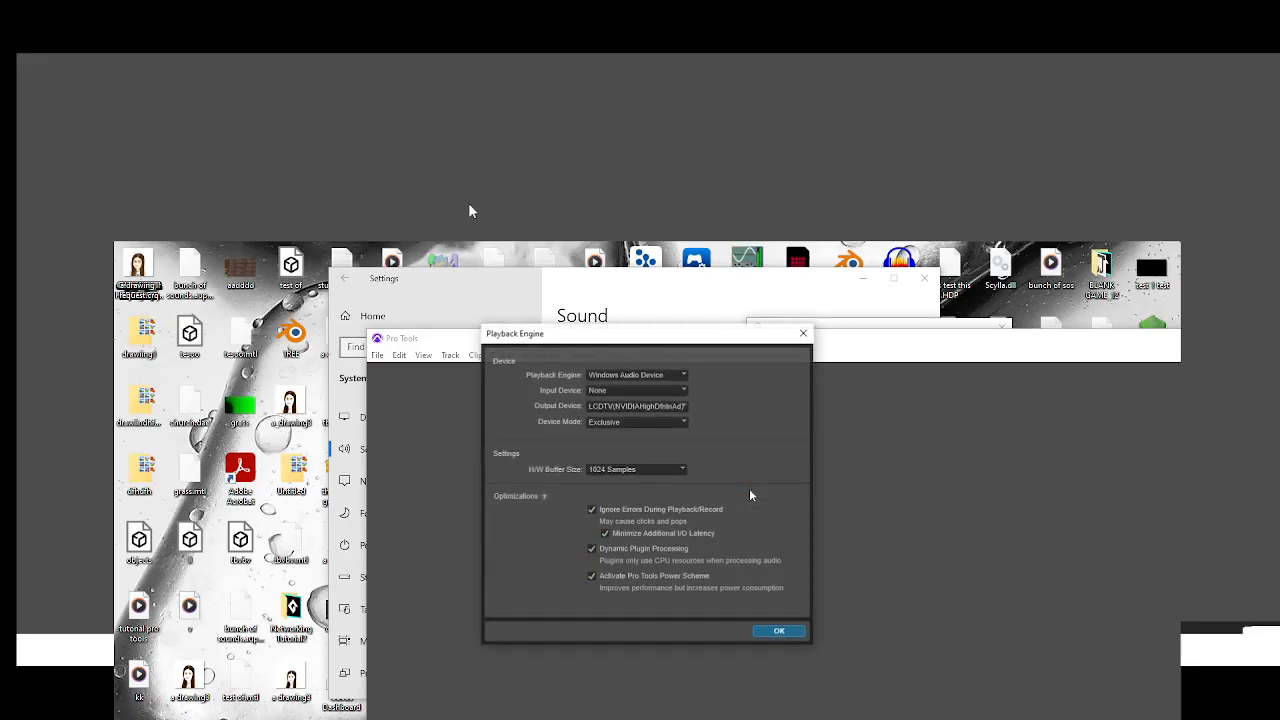
pyautogui.click(642, 395)
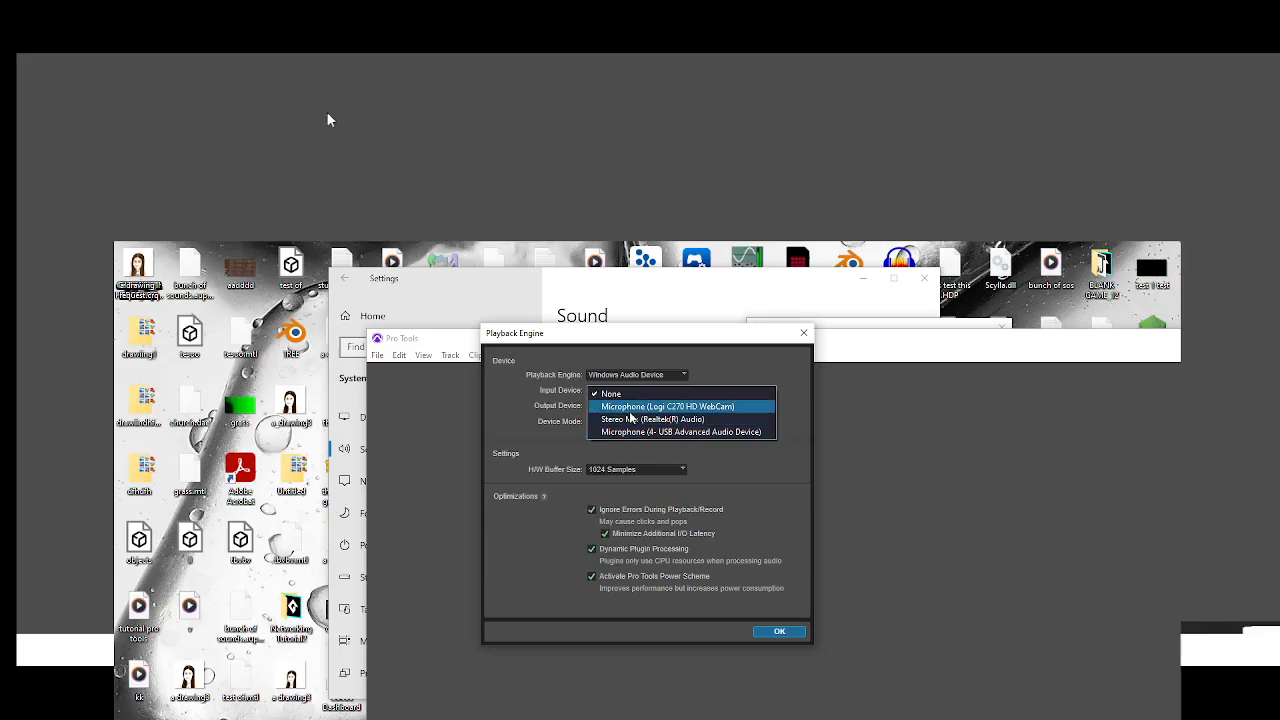
pyautogui.click(720, 434)
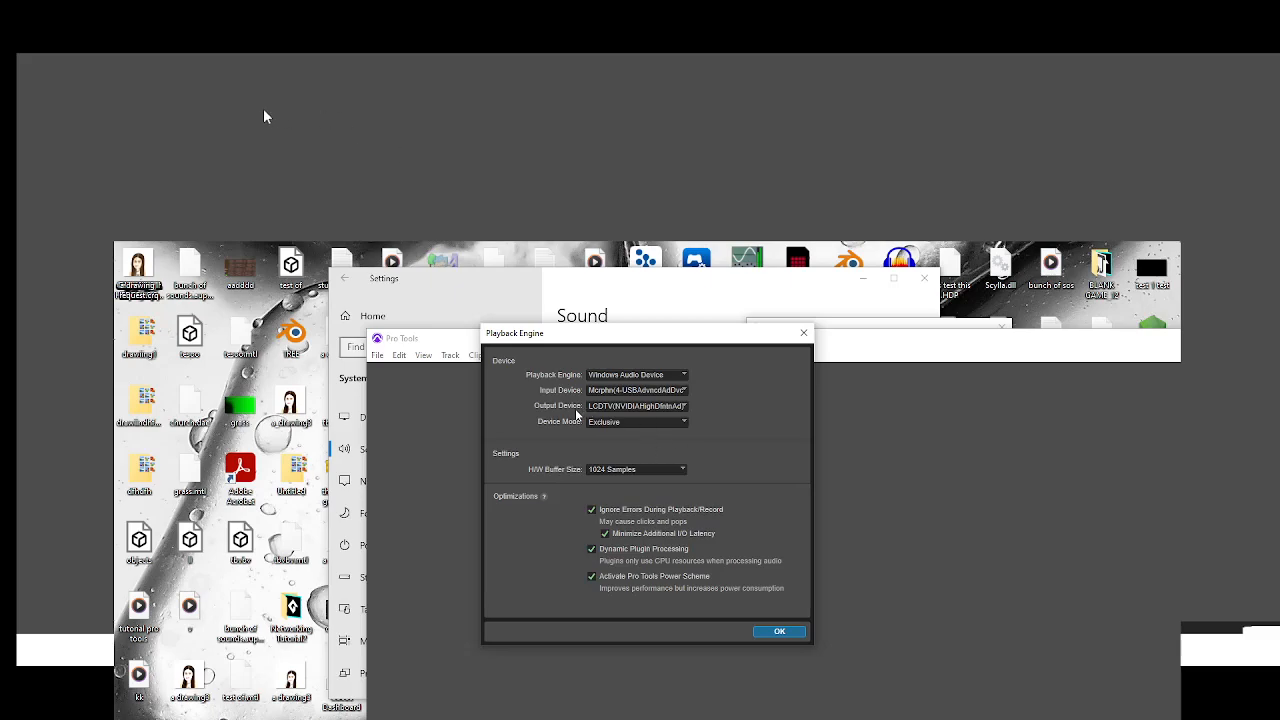
# Review the output device, device mode and playback engine choices, keep them and accept the Playback Engine settings
pyautogui.click(620, 412)
pyautogui.click(773, 401)
pyautogui.click(650, 423)
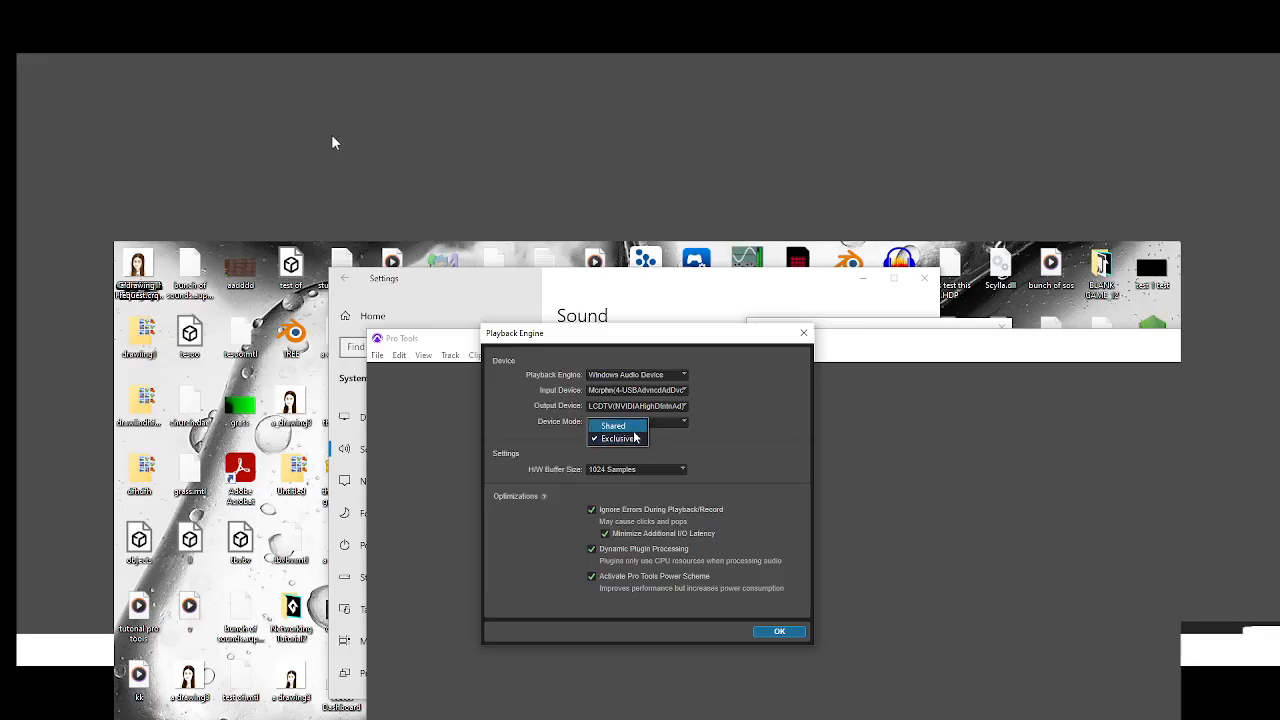
pyautogui.click(715, 454)
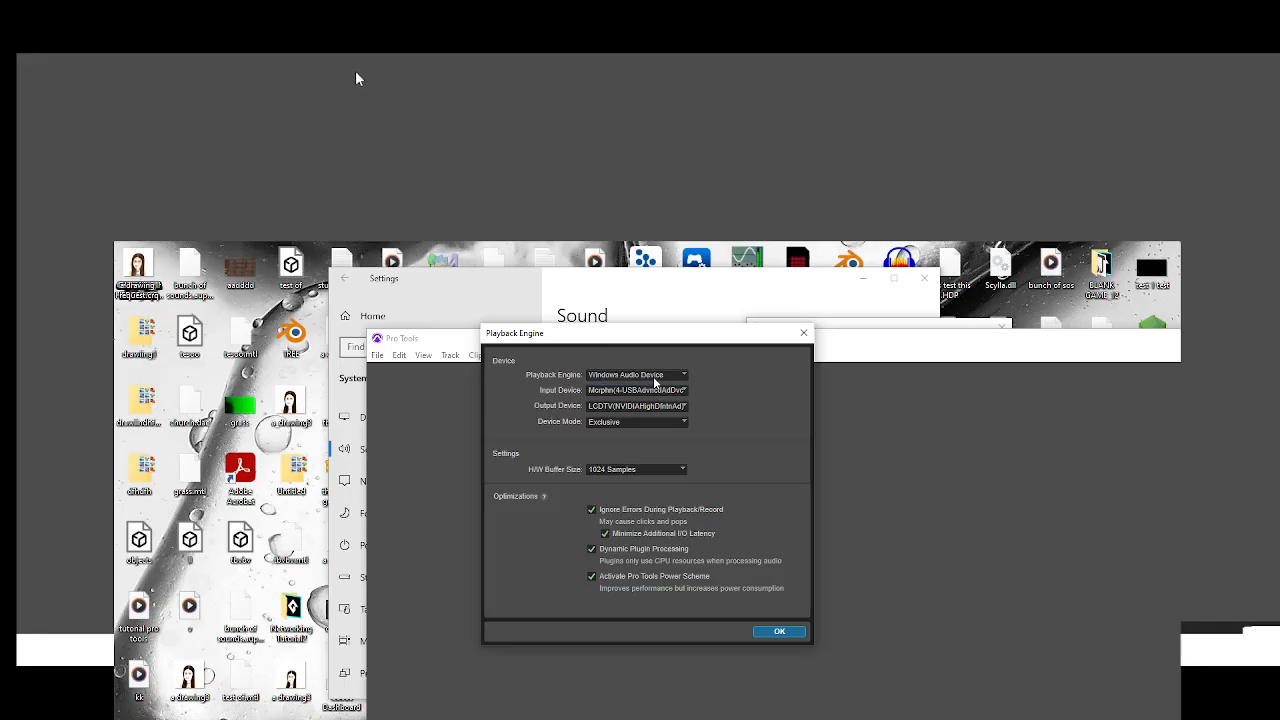
pyautogui.click(630, 375)
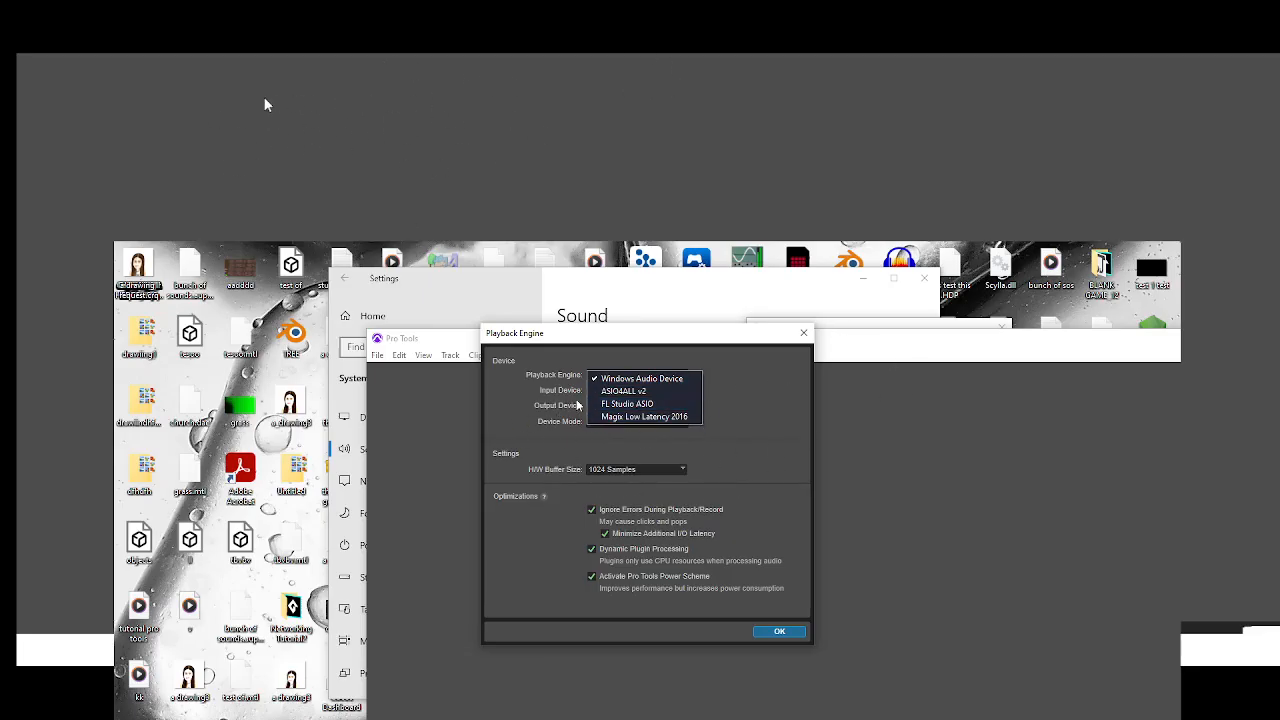
pyautogui.click(792, 636)
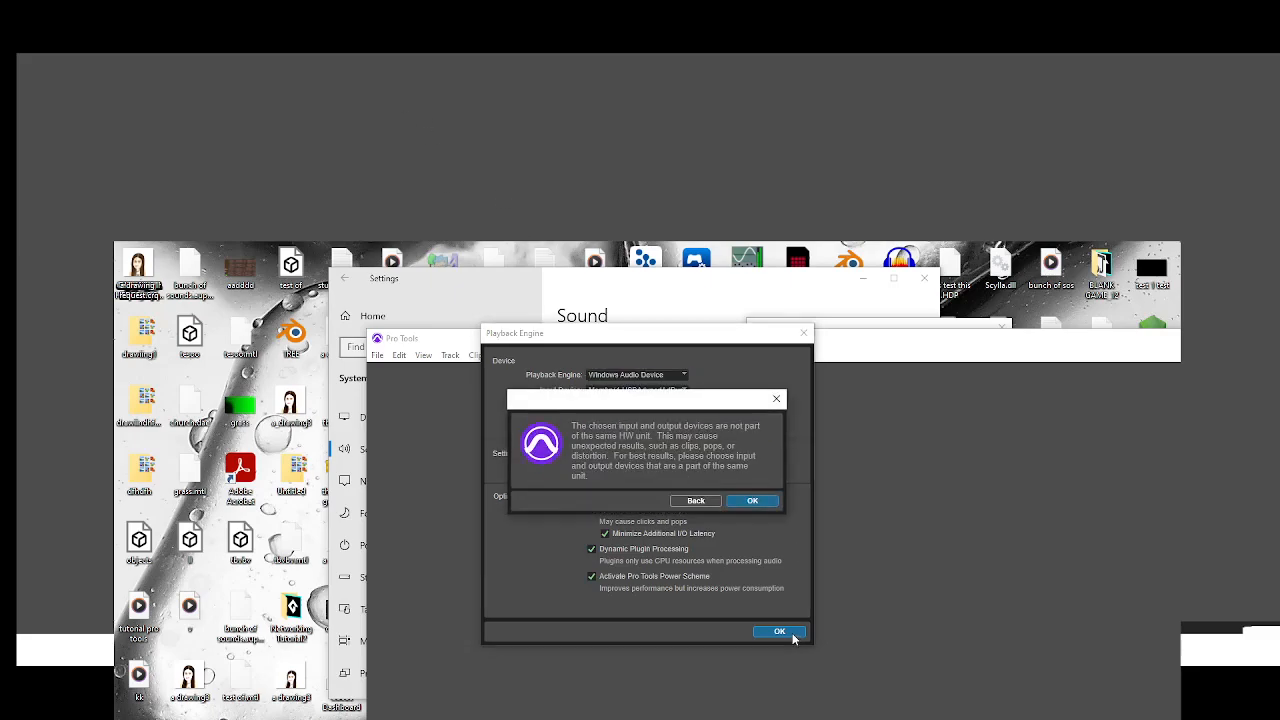
pyautogui.click(758, 503)
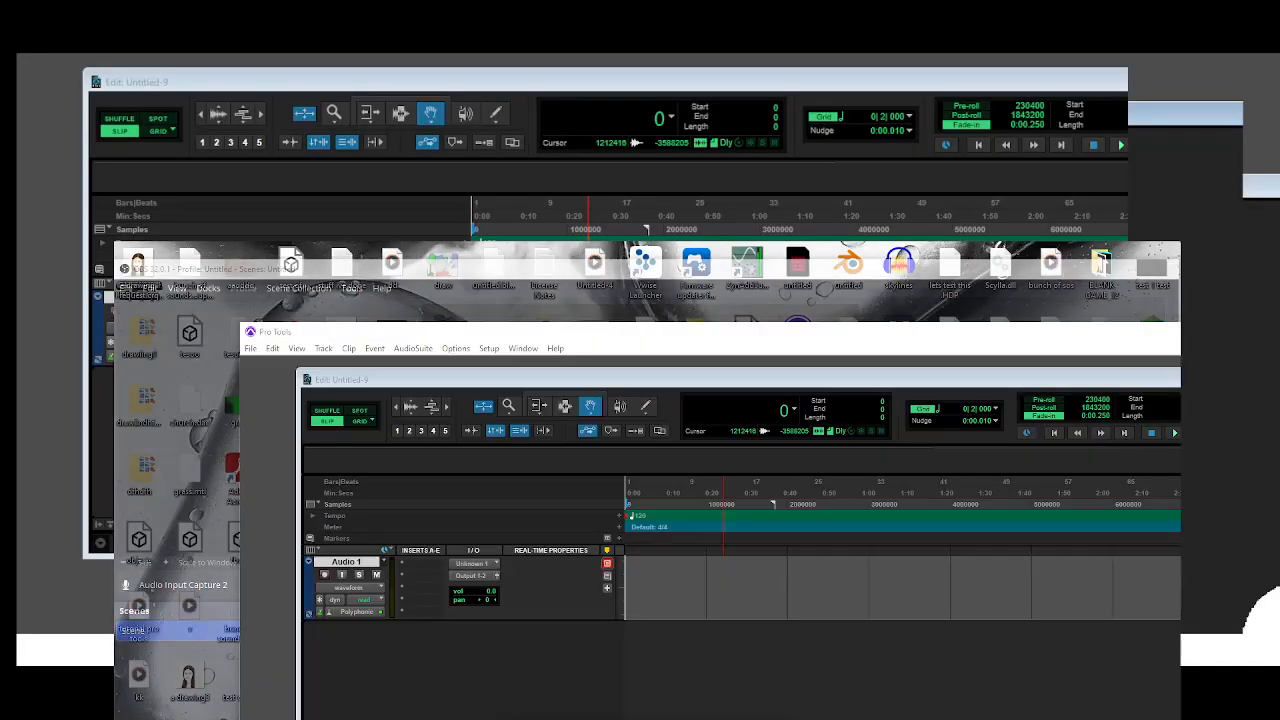
# Show the Mix window of the session and move it up so the Audio 1 channel's I/O controls are in view
pyautogui.click(731, 716)
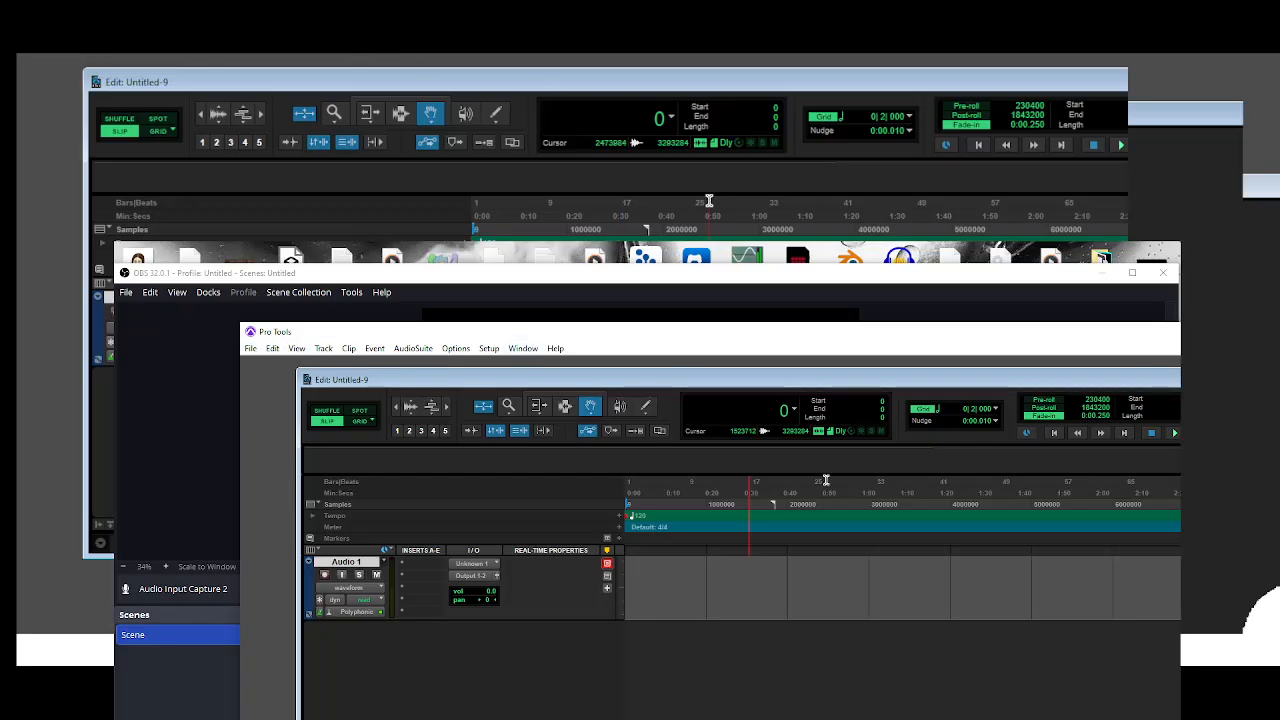
pyautogui.click(515, 352)
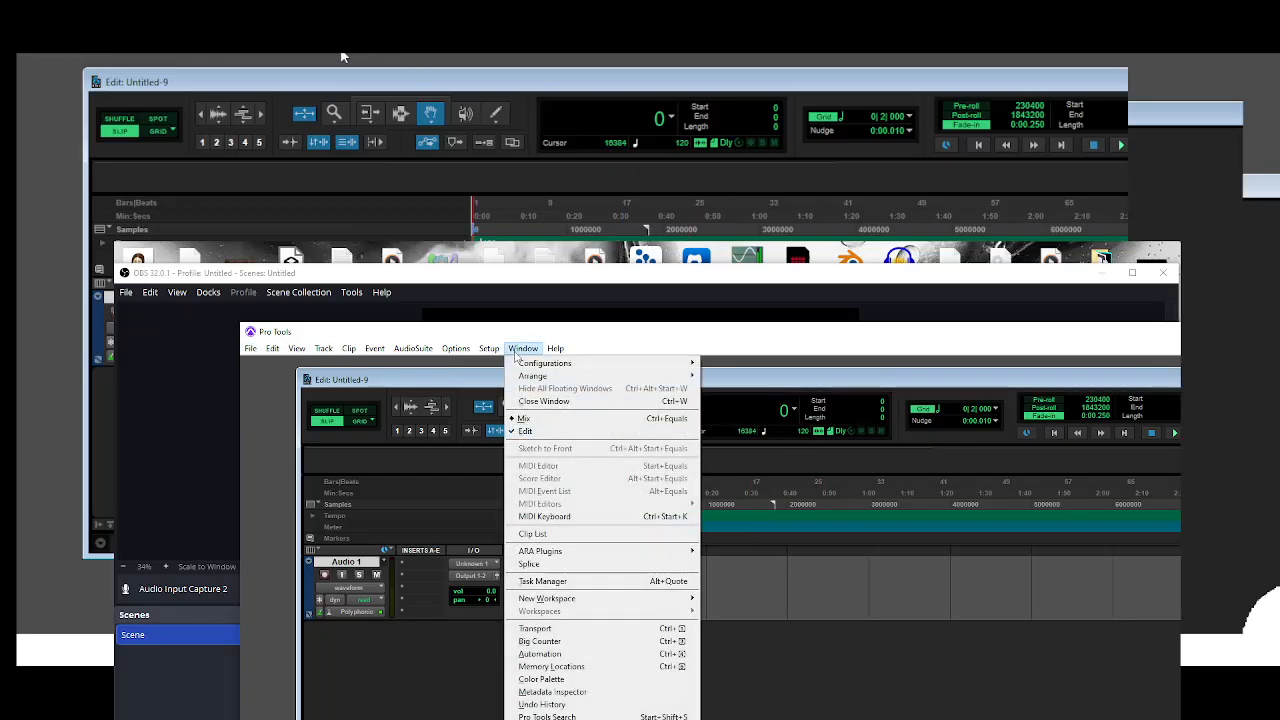
pyautogui.click(548, 424)
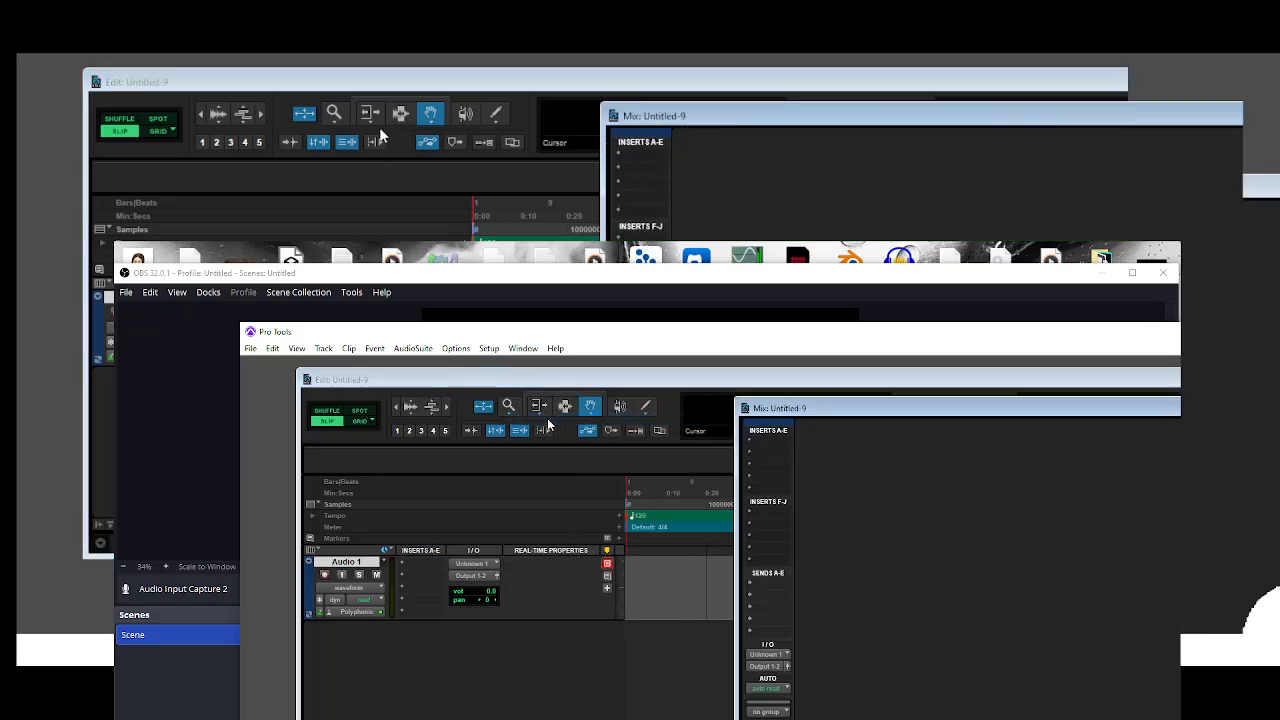
pyautogui.moveTo(866, 410); pyautogui.dragTo(943, 394)
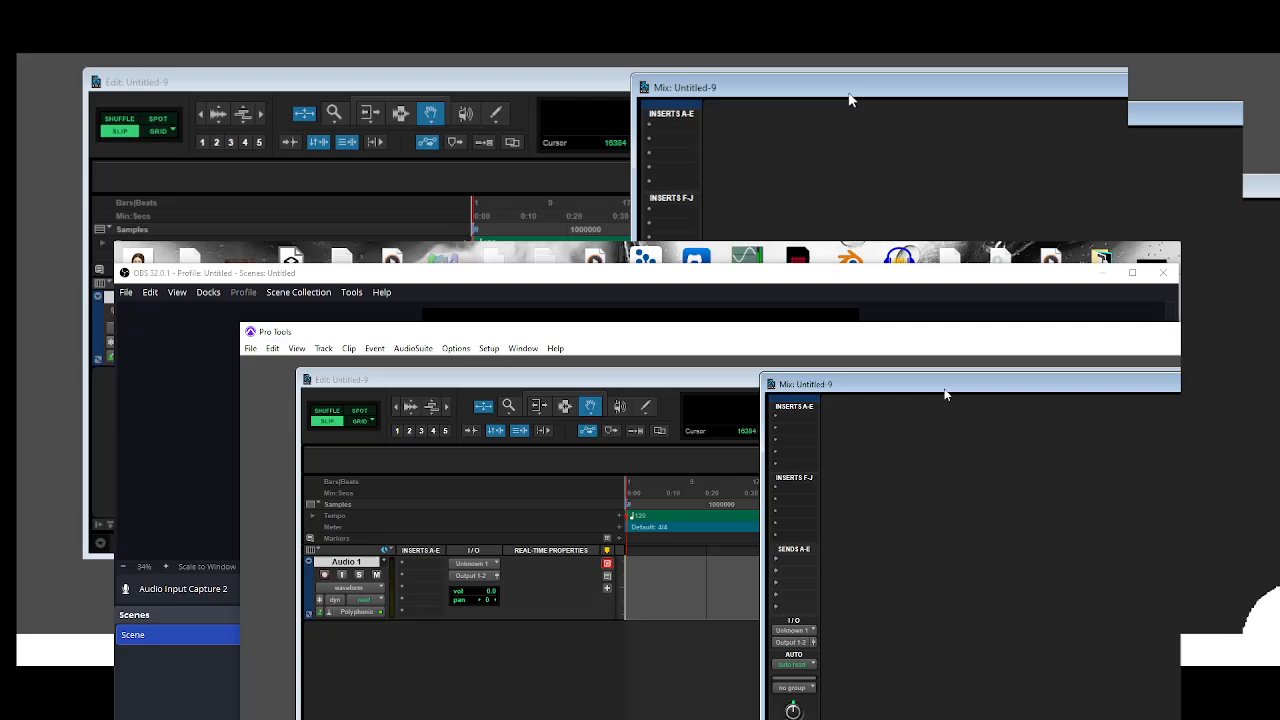
# Set Audio 1's input to no input in the Mix window and try to record-enable the track
pyautogui.click(808, 632)
pyautogui.click(808, 634)
pyautogui.click(809, 634)
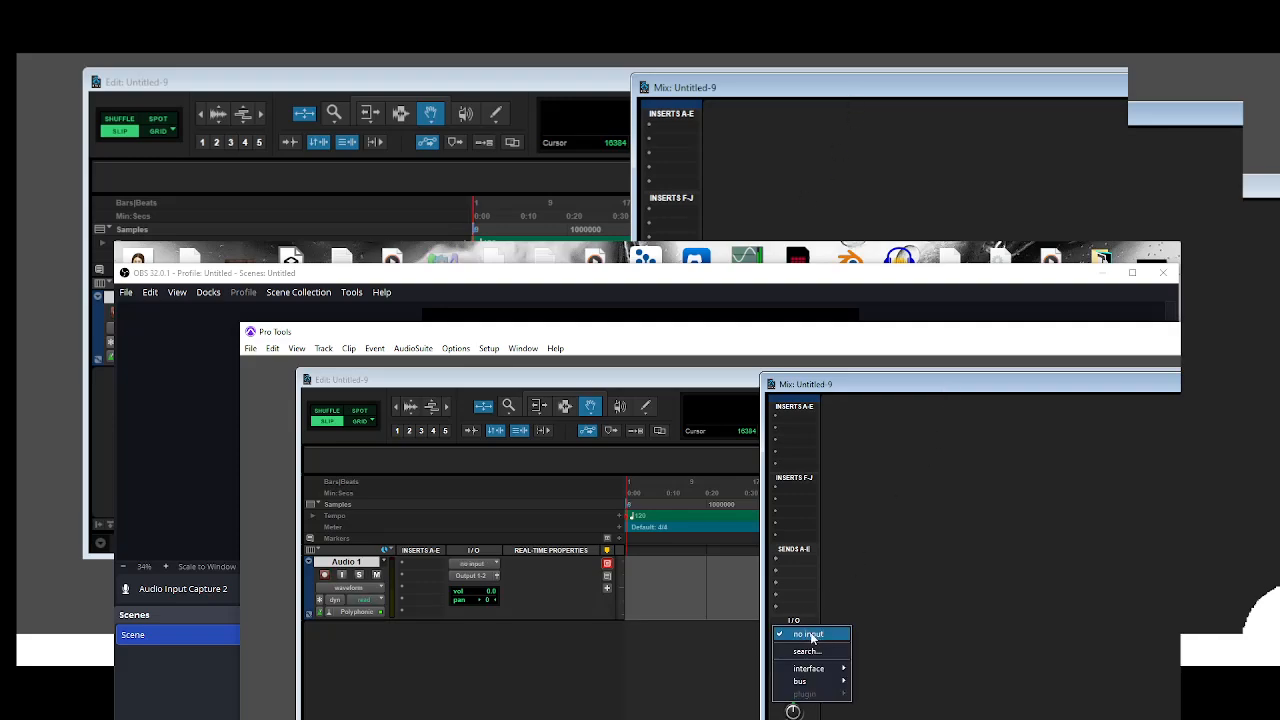
pyautogui.moveTo(828, 669)
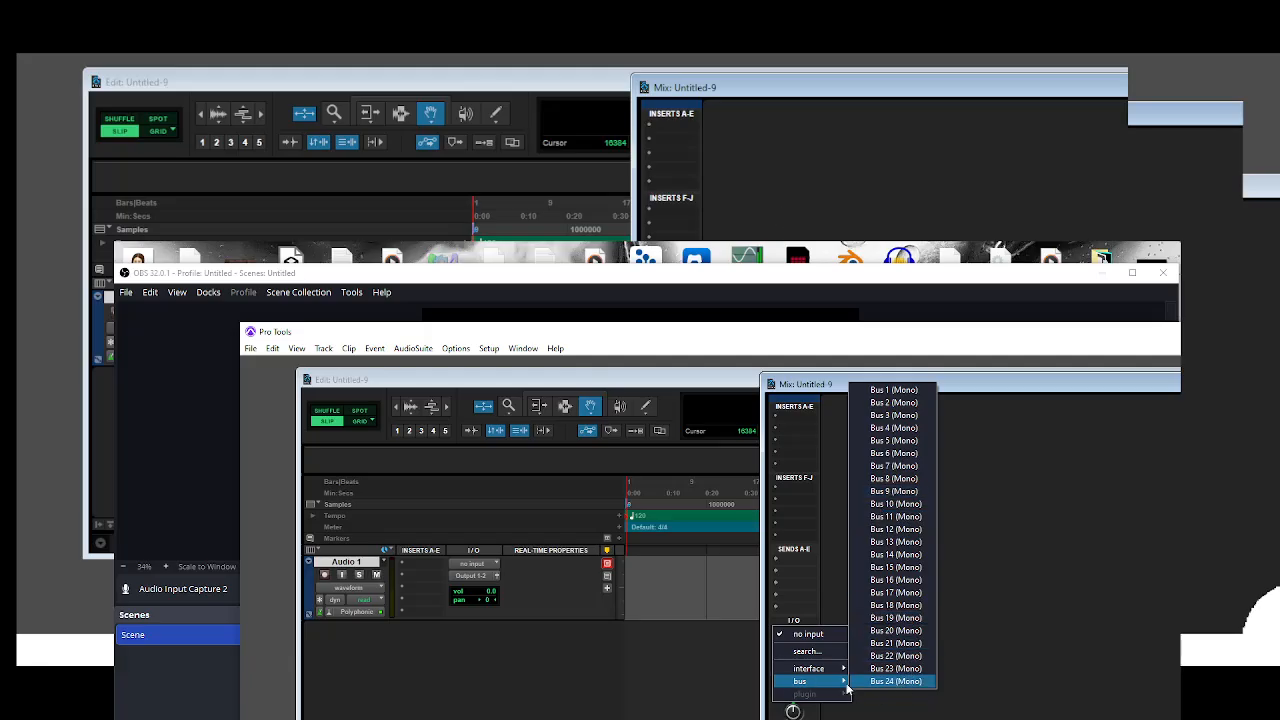
pyautogui.click(901, 713)
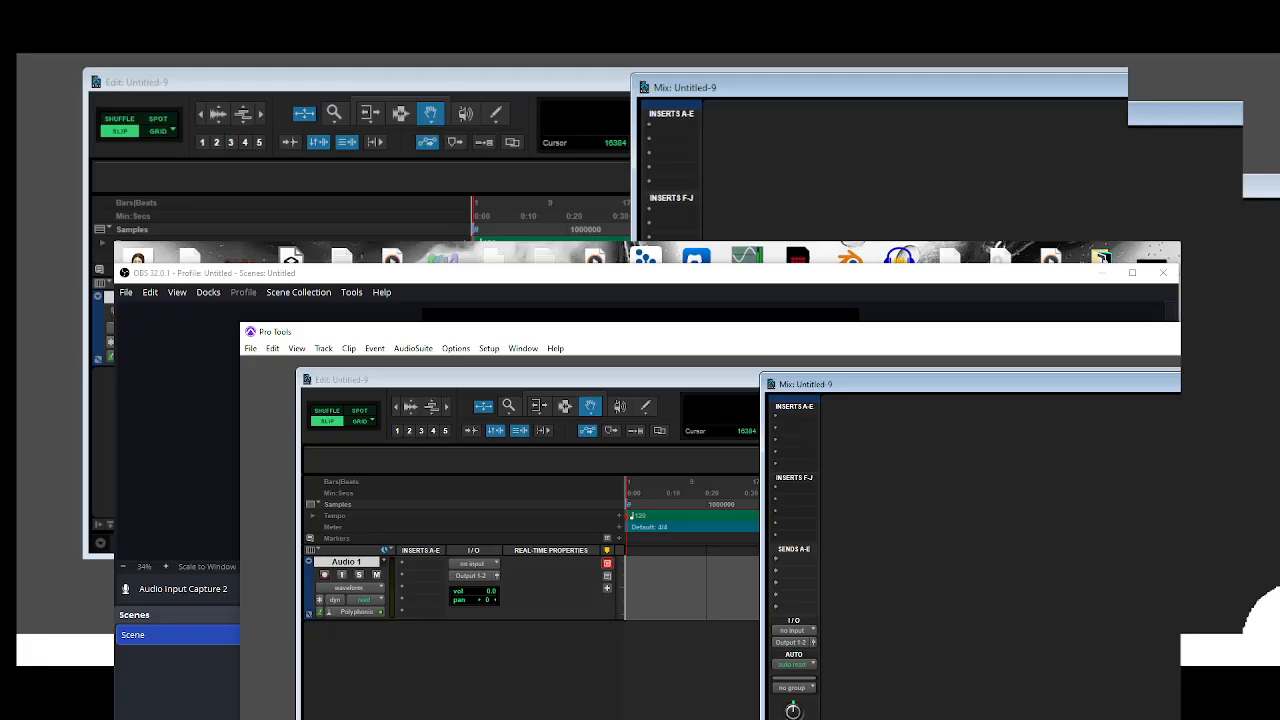
pyautogui.click(784, 719)
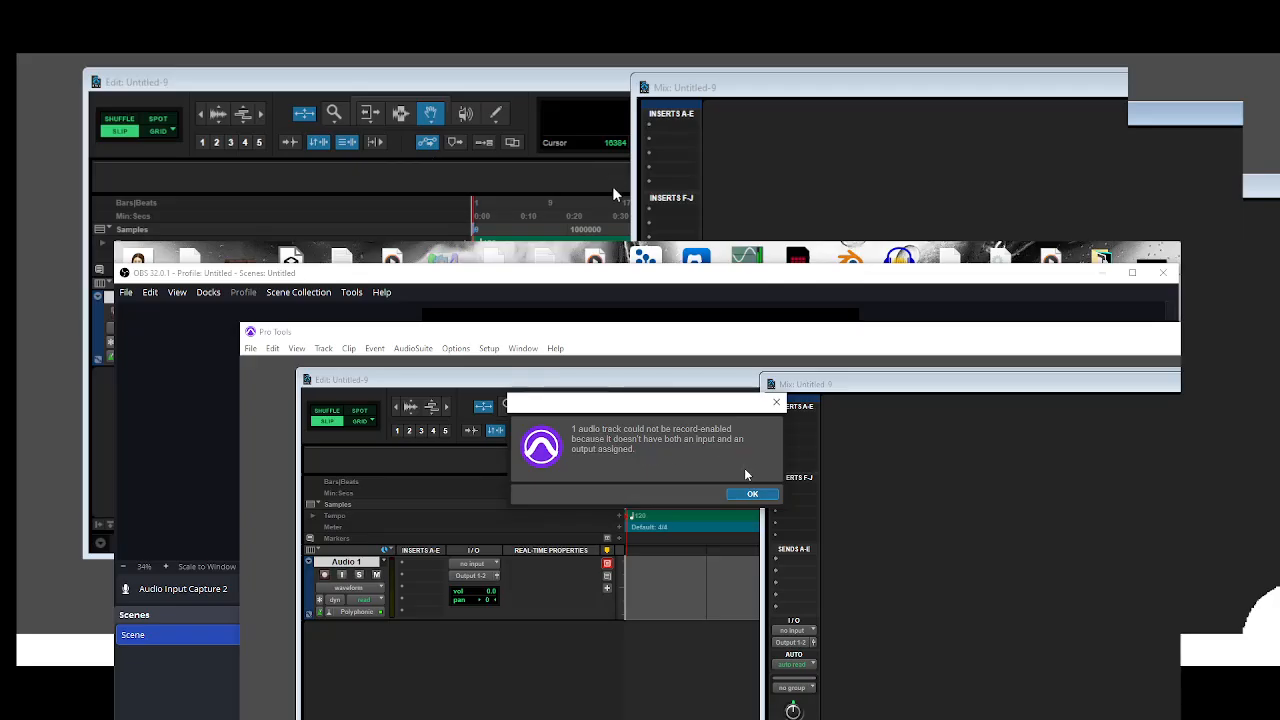
pyautogui.click(745, 494)
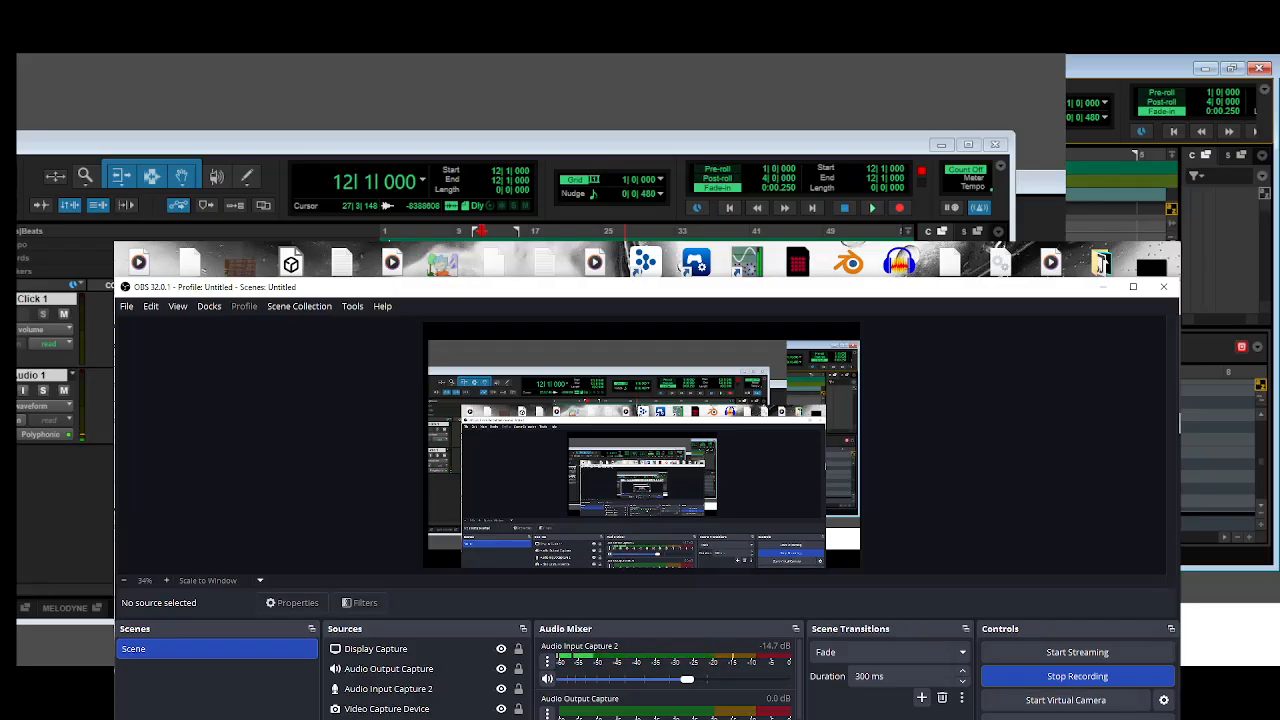
# Switch to the Pro Tools session Untitled-11, place the edit cursor at 17|1|000 on Audio 1 and toggle the track's record-enable off and on
pyautogui.hotkey('alt', 'Tab')
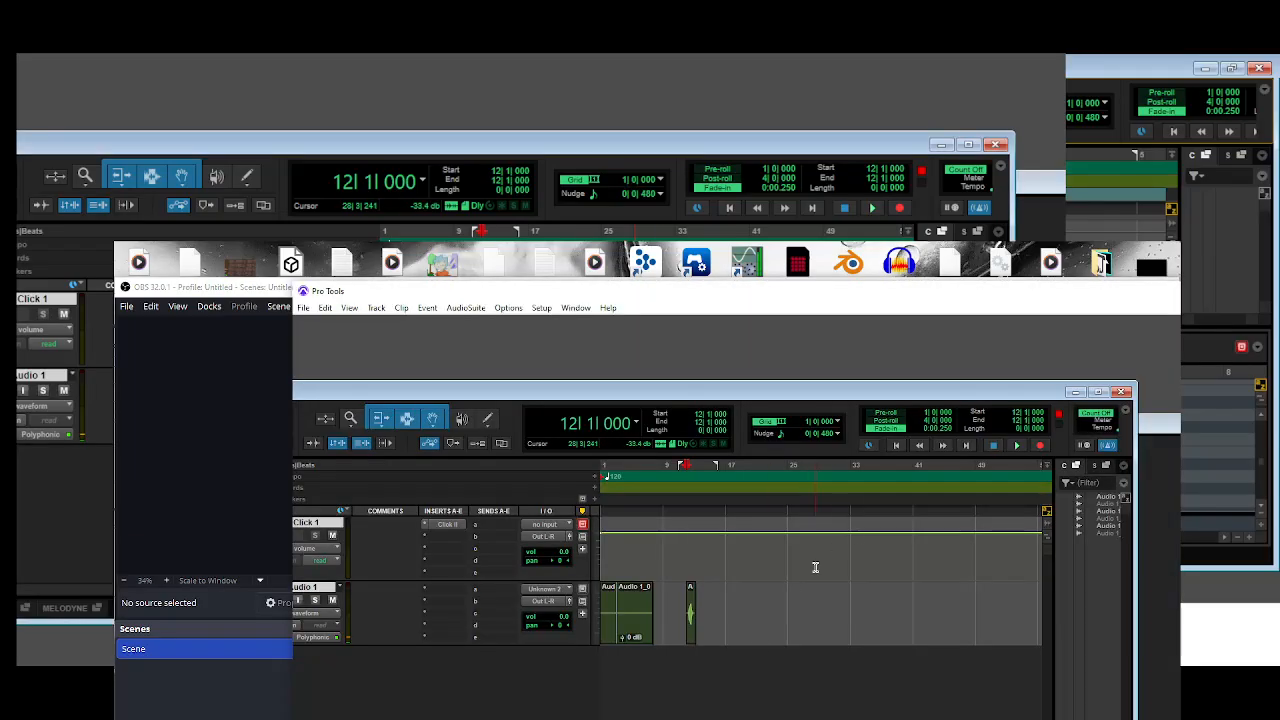
pyautogui.click(726, 584)
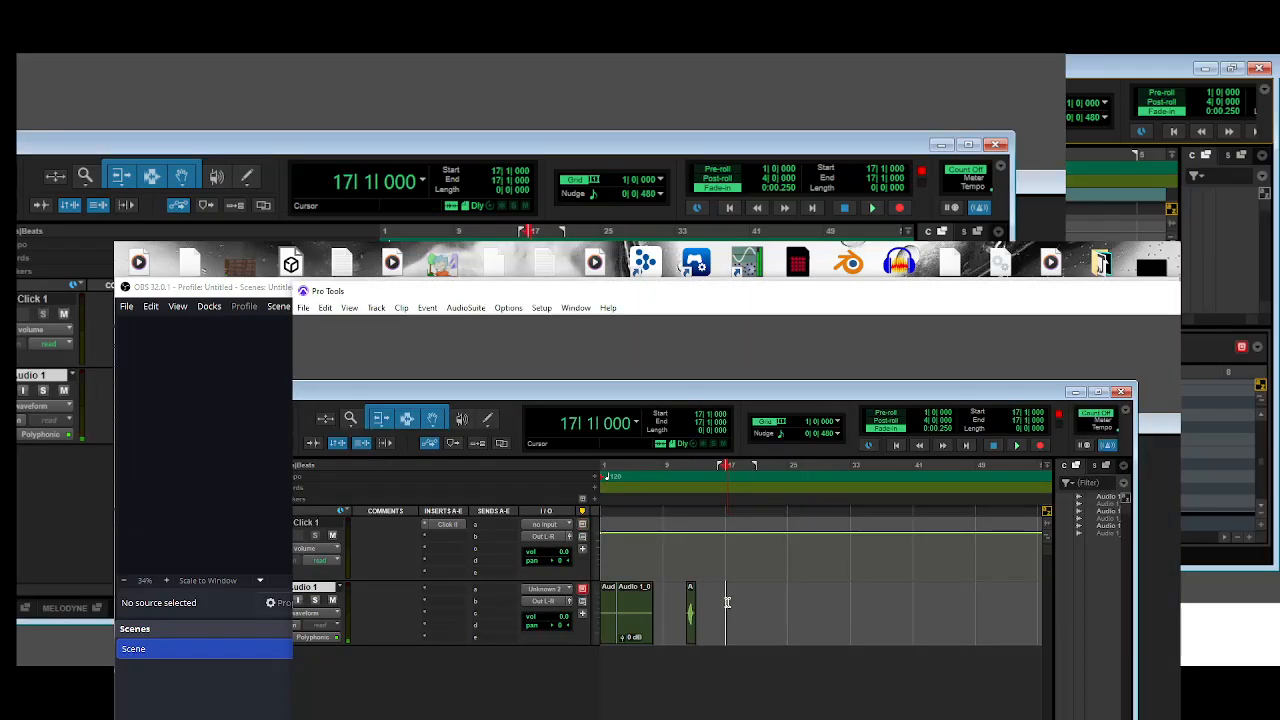
pyautogui.moveTo(560, 393); pyautogui.dragTo(750, 384)
pyautogui.click(470, 592)
pyautogui.click(470, 592)
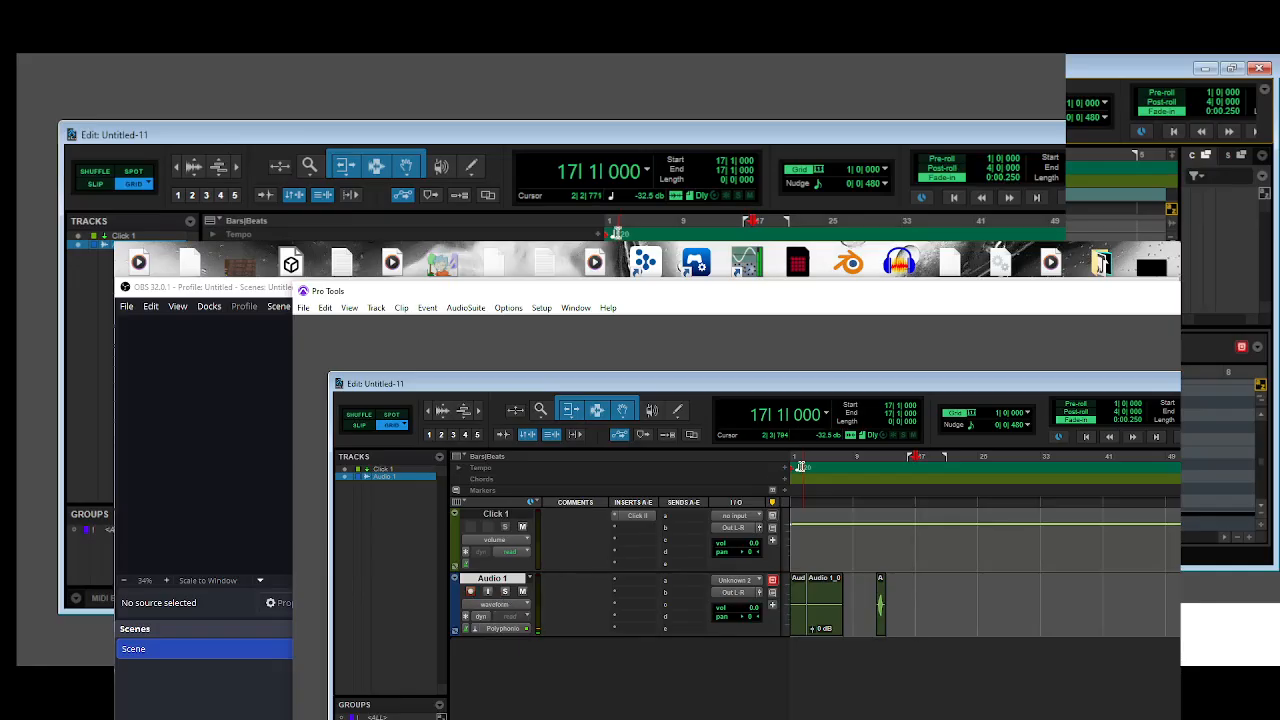
# Try a recording pass on Audio 1 from bar 17 and stop the transport
pyautogui.moveTo(1040, 383); pyautogui.dragTo(821, 379)
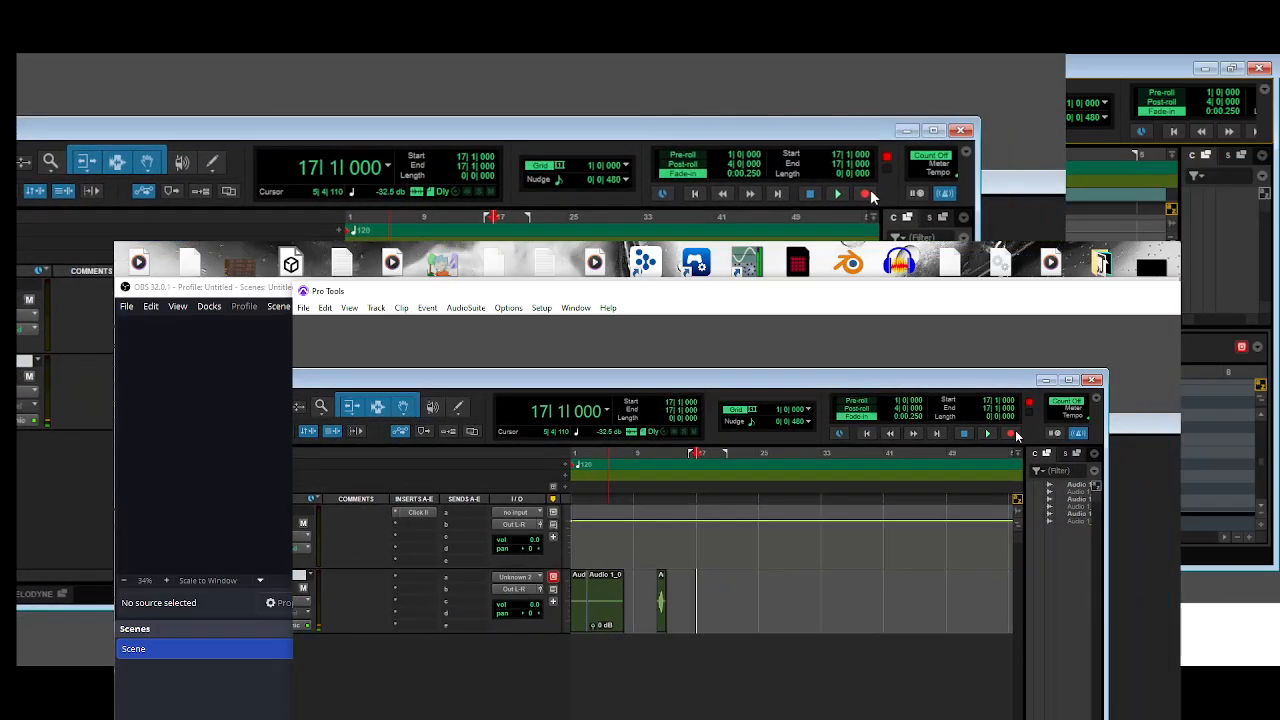
pyautogui.click(988, 434)
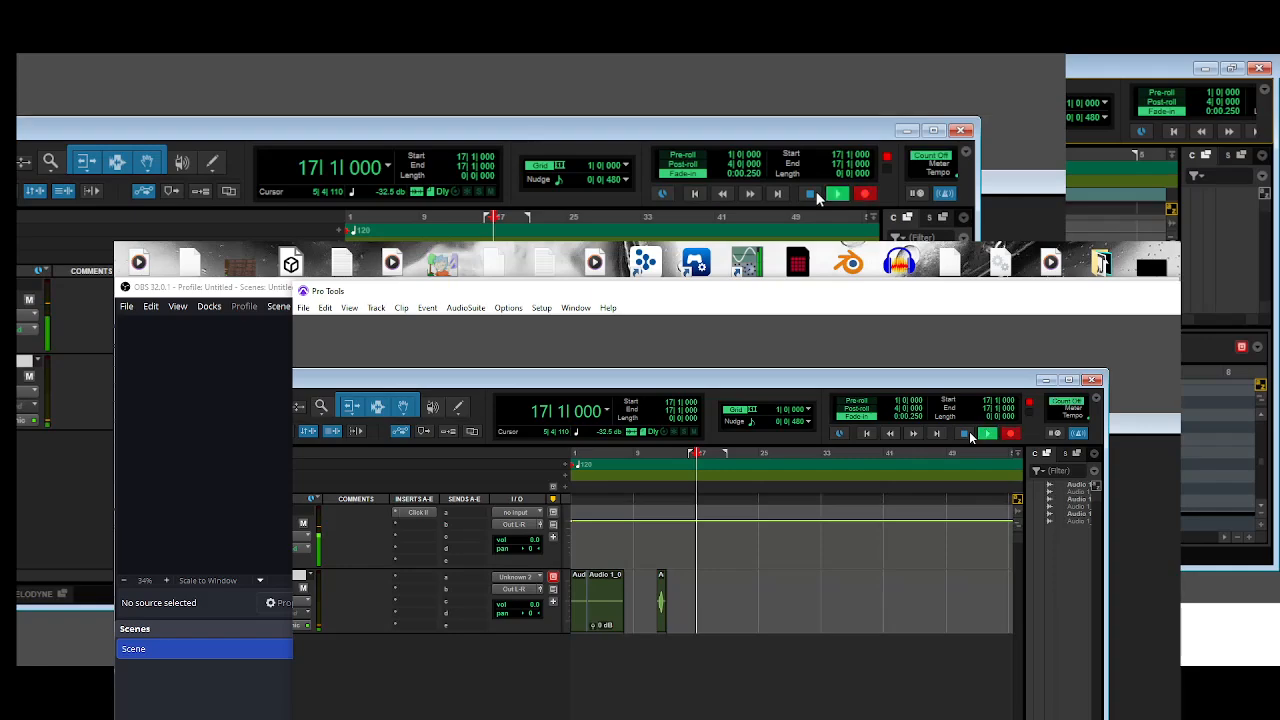
pyautogui.click(965, 434)
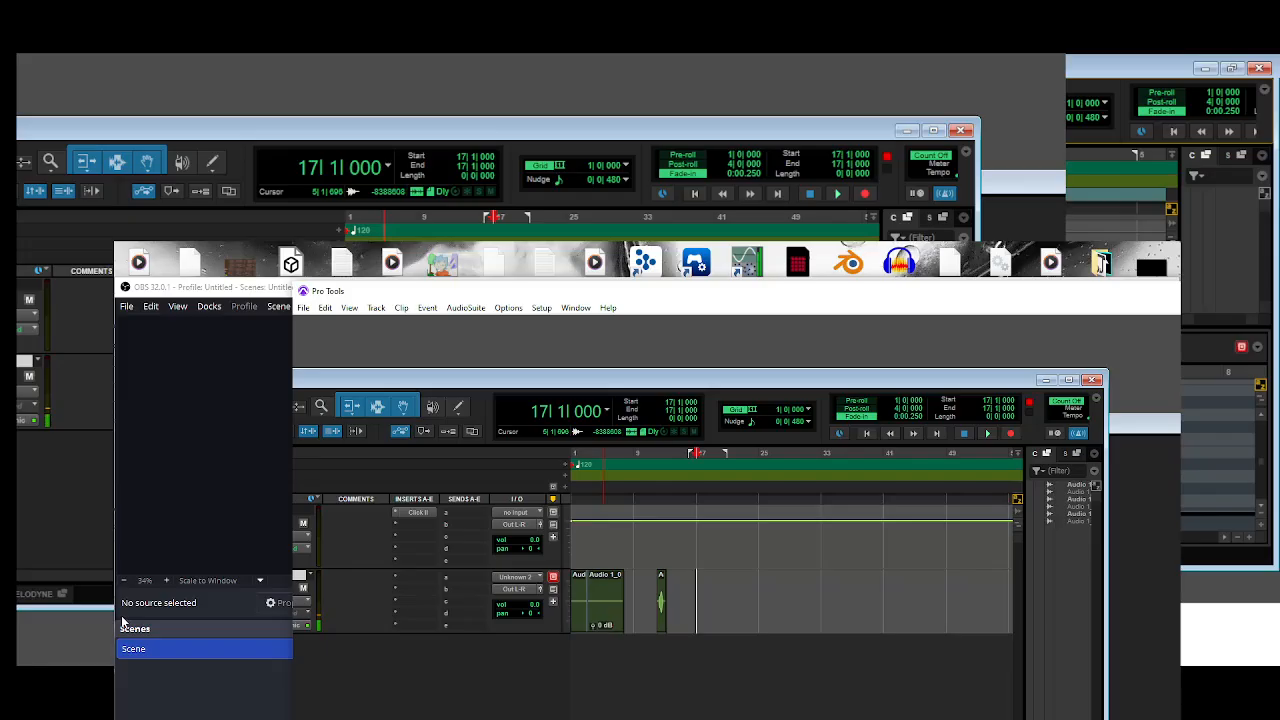
# Look through the plugin categories offered for Audio 1's first two insert slots without adding a plugin
pyautogui.click(397, 578)
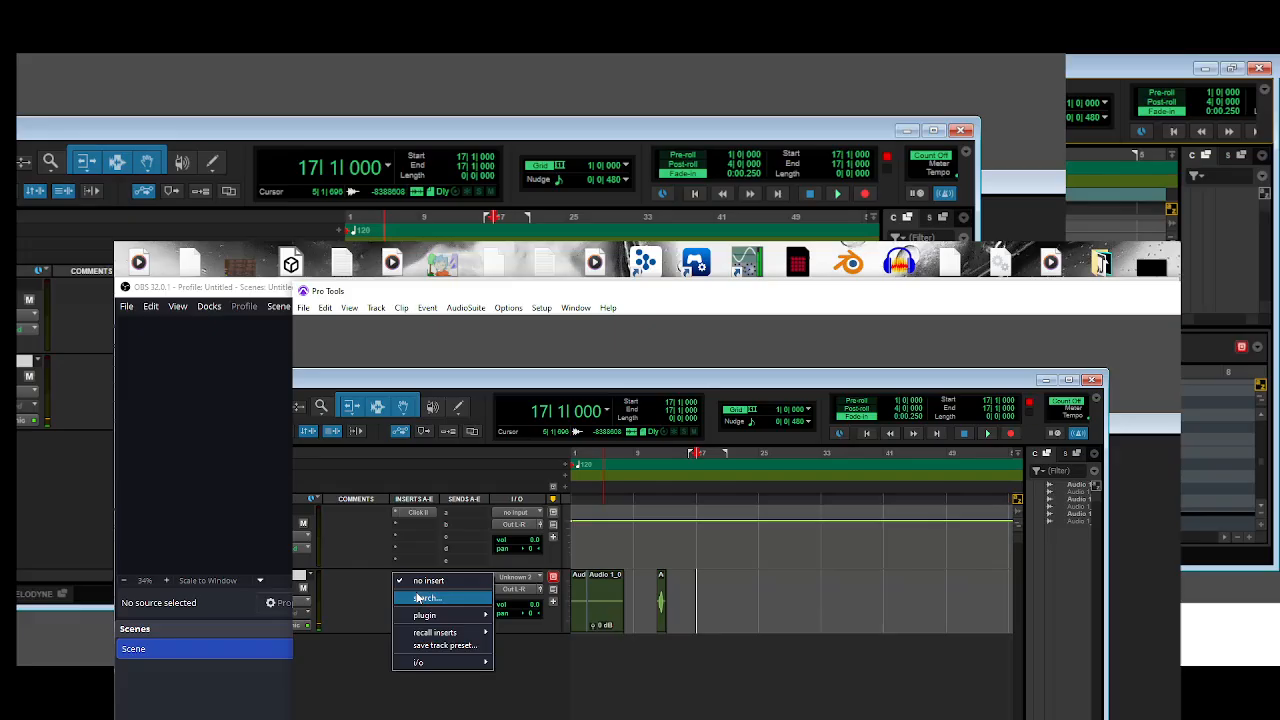
pyautogui.moveTo(443, 615)
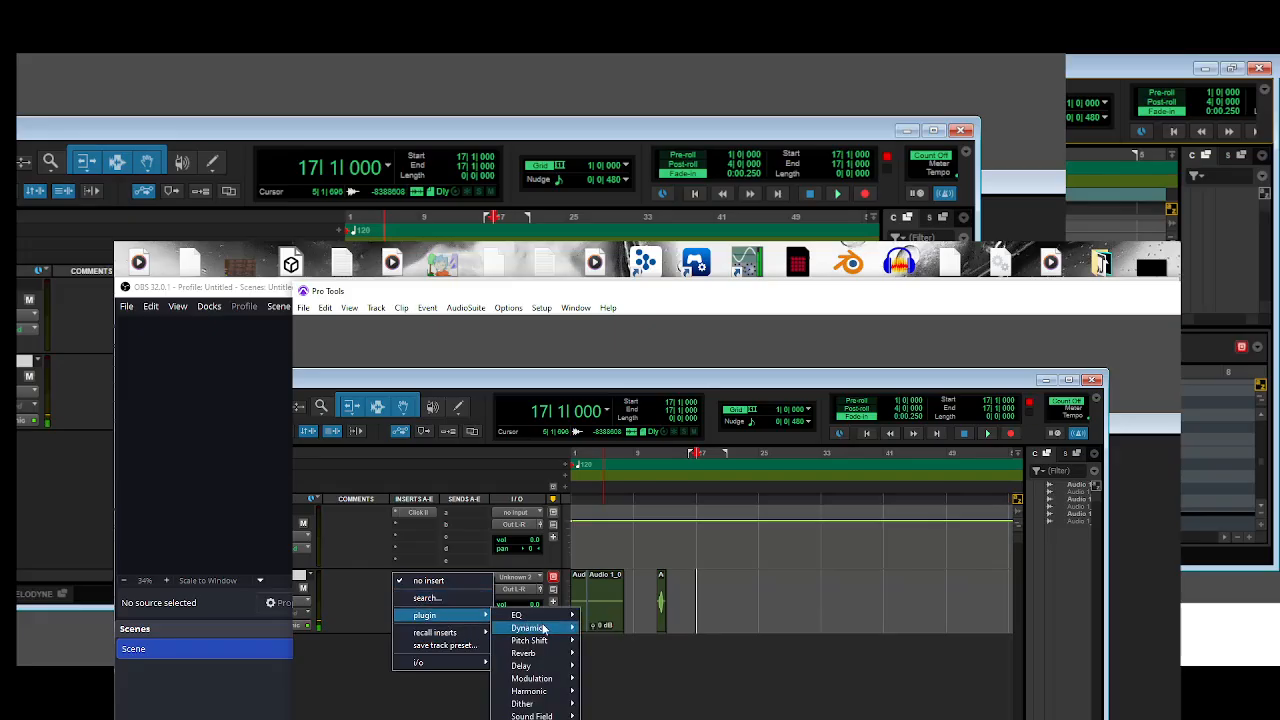
pyautogui.click(420, 682)
pyautogui.click(399, 590)
pyautogui.moveTo(461, 632)
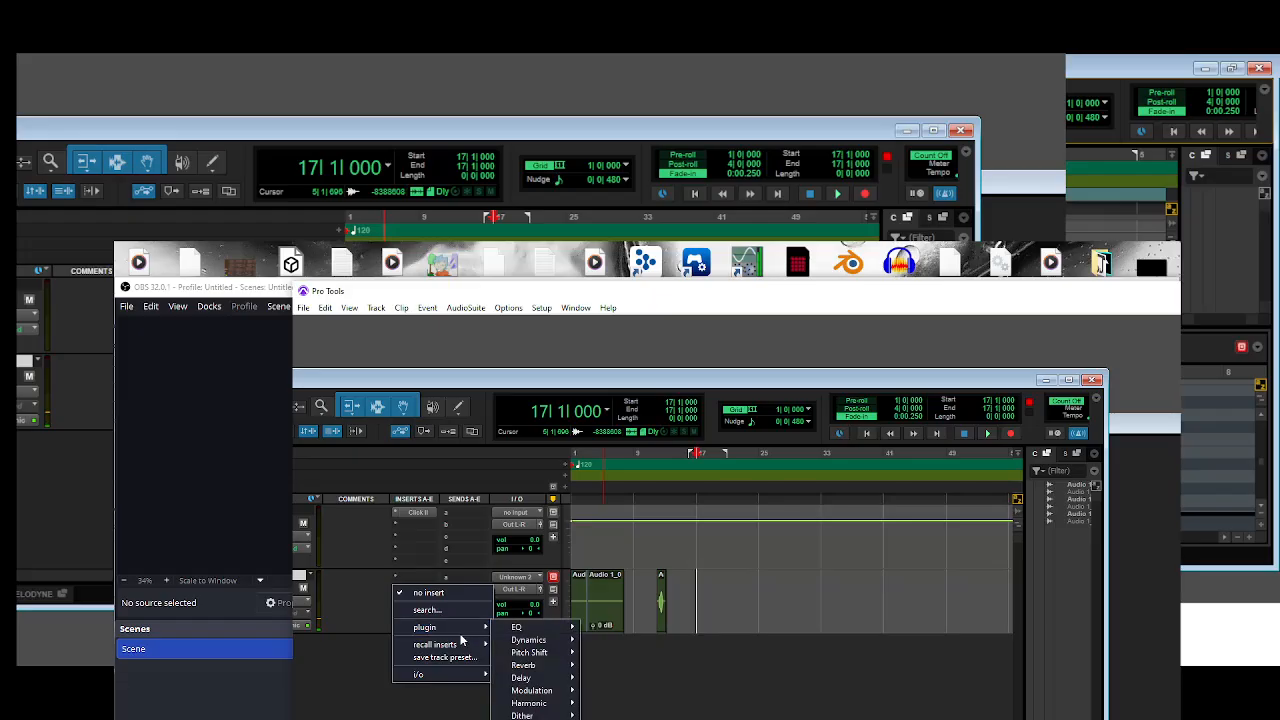
pyautogui.click(399, 685)
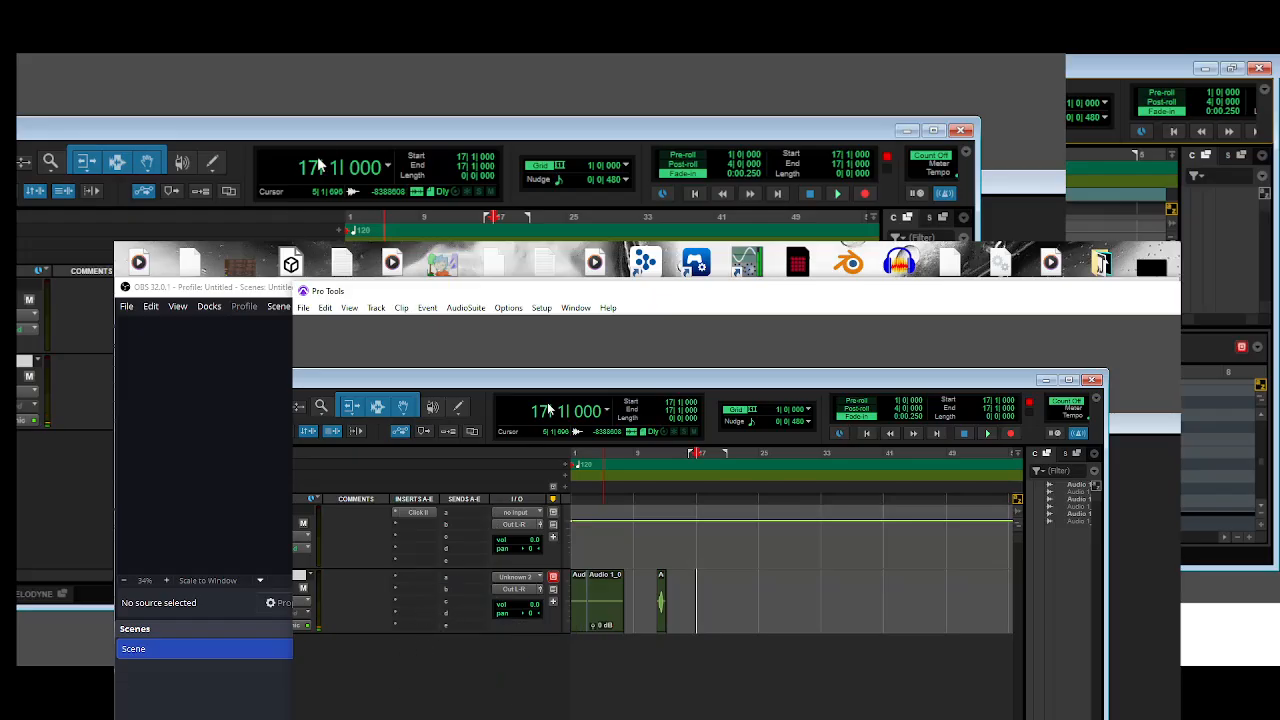
pyautogui.doubleClick(640, 381)
pyautogui.doubleClick(675, 388)
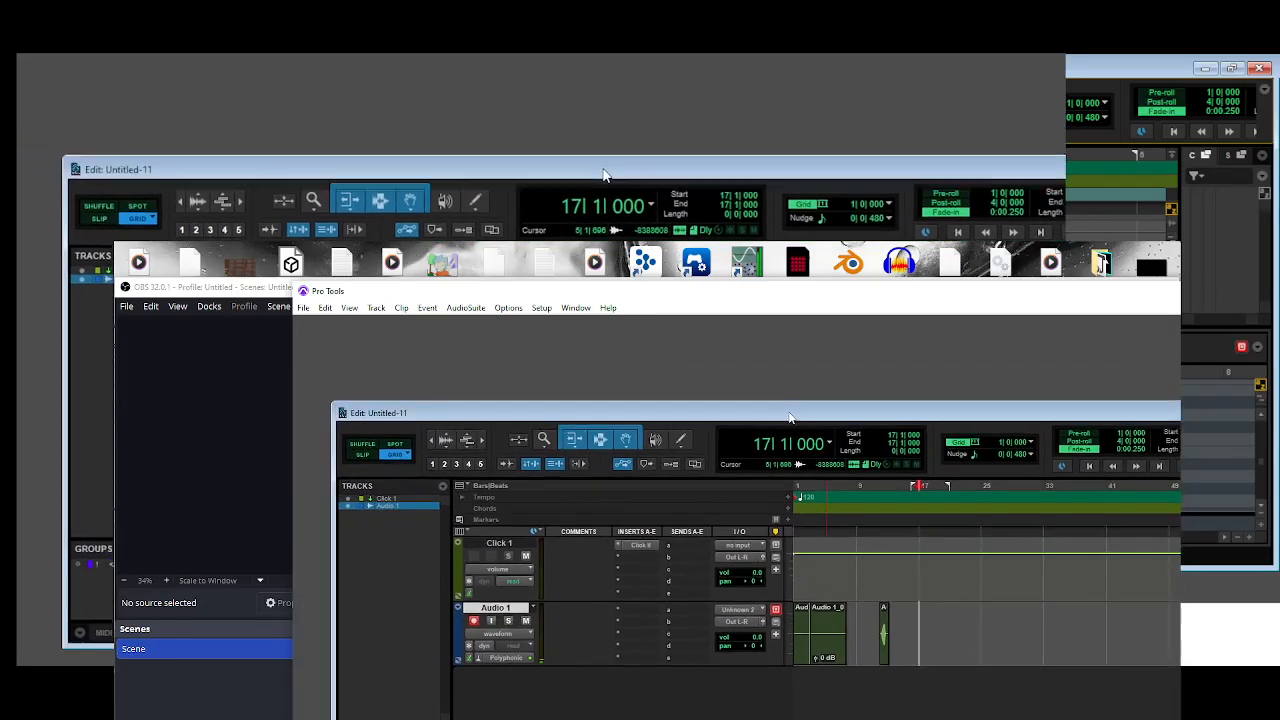
pyautogui.hotkey('alt', 'Tab')
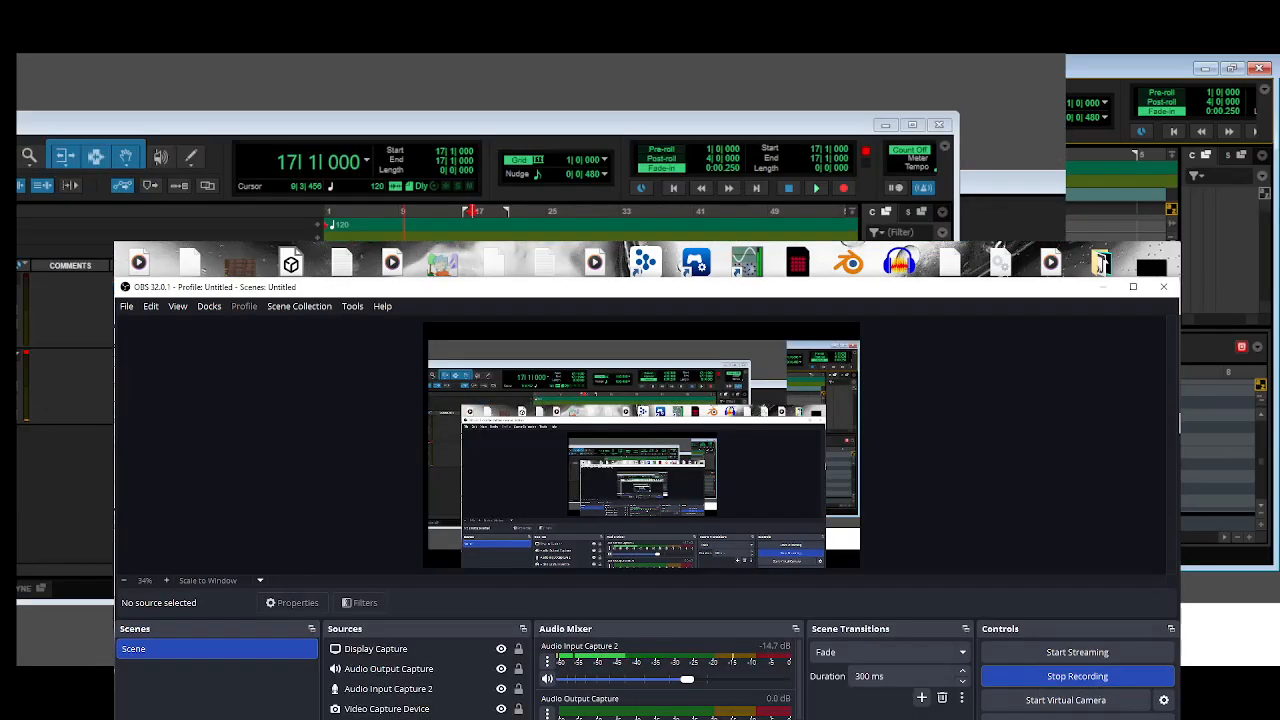
pyautogui.hotkey('alt', 'Tab')
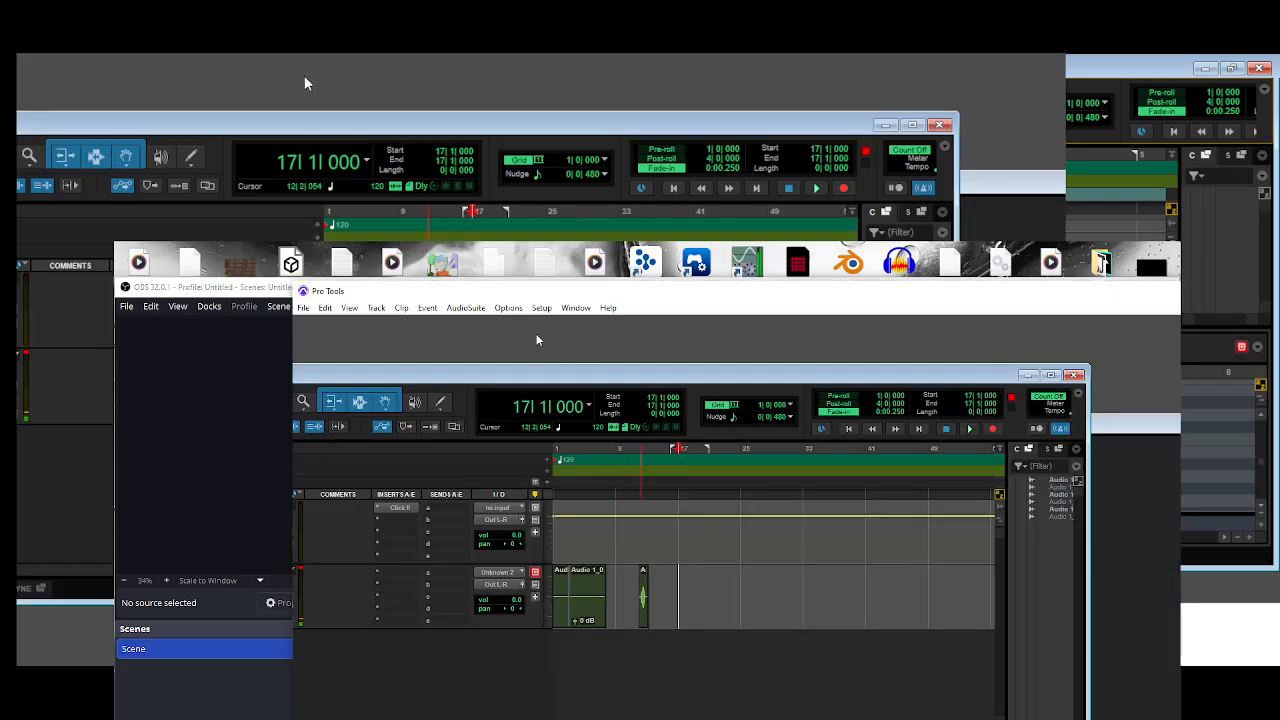
# Open the Peripherals settings, view the Machine Control, MIDI Controllers and Ethernet Controllers pages, and close the dialog
pyautogui.click(541, 307)
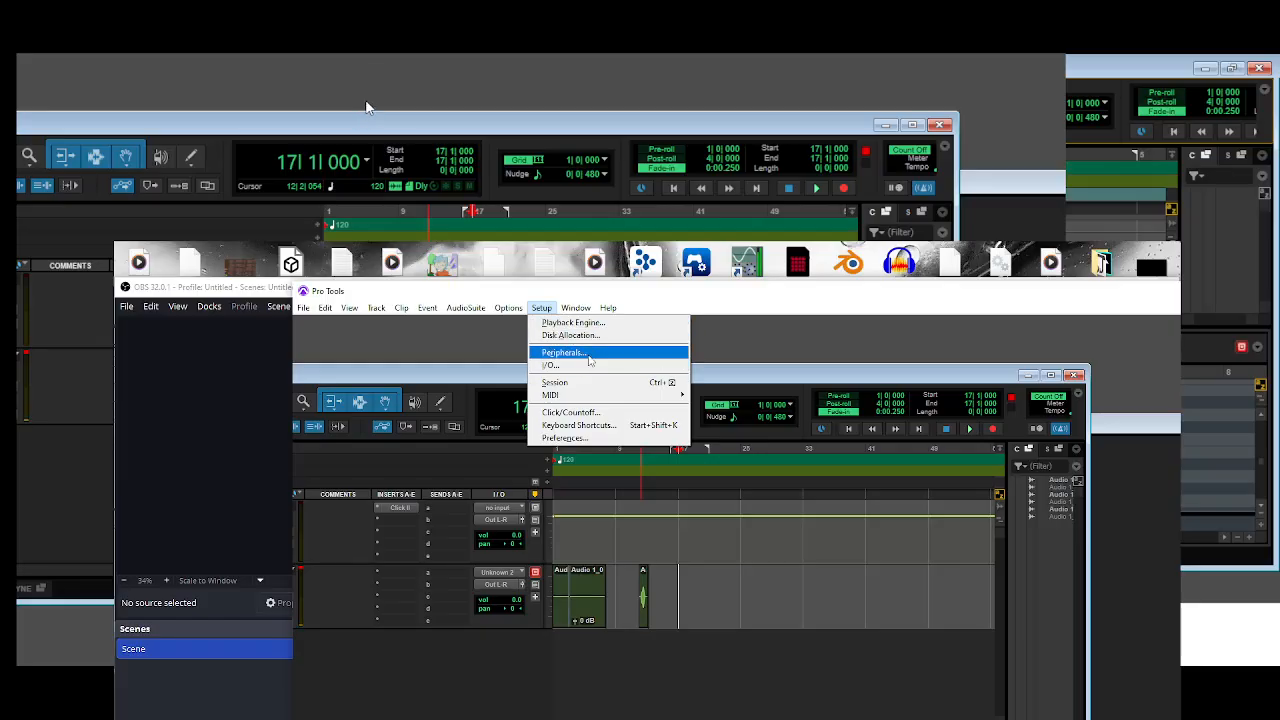
pyautogui.click(589, 355)
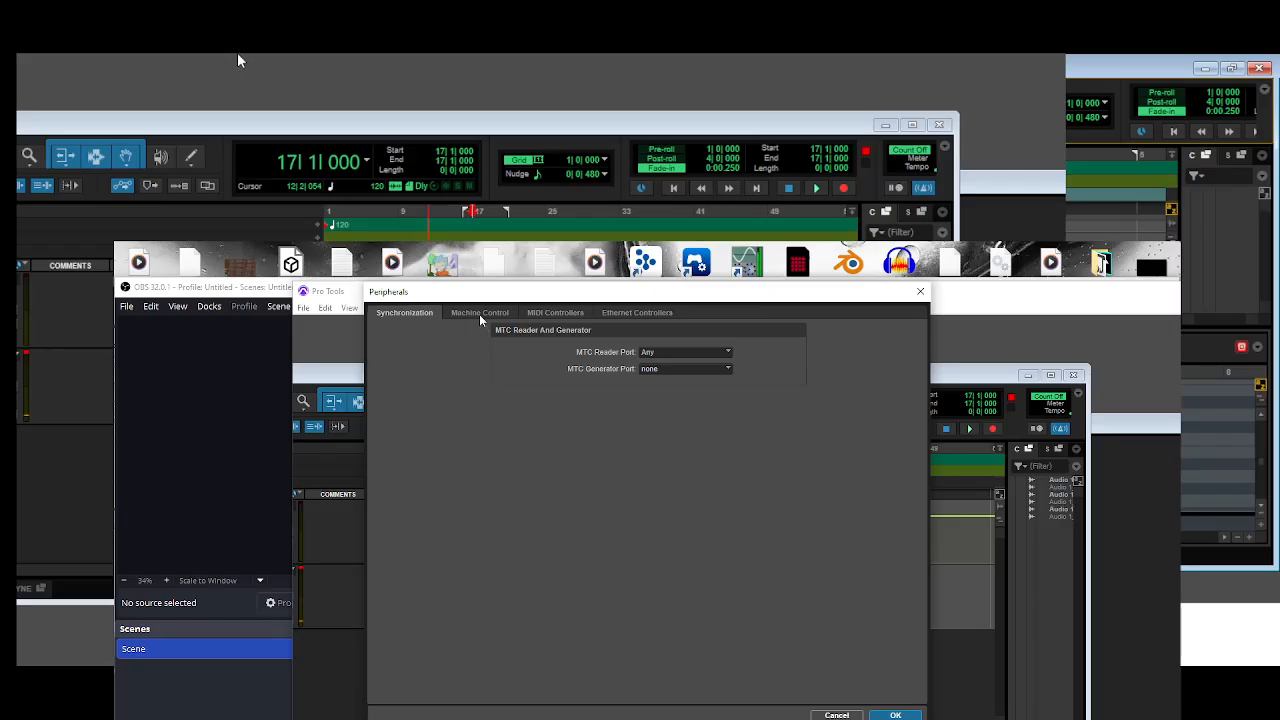
pyautogui.click(480, 314)
pyautogui.click(555, 313)
pyautogui.click(605, 314)
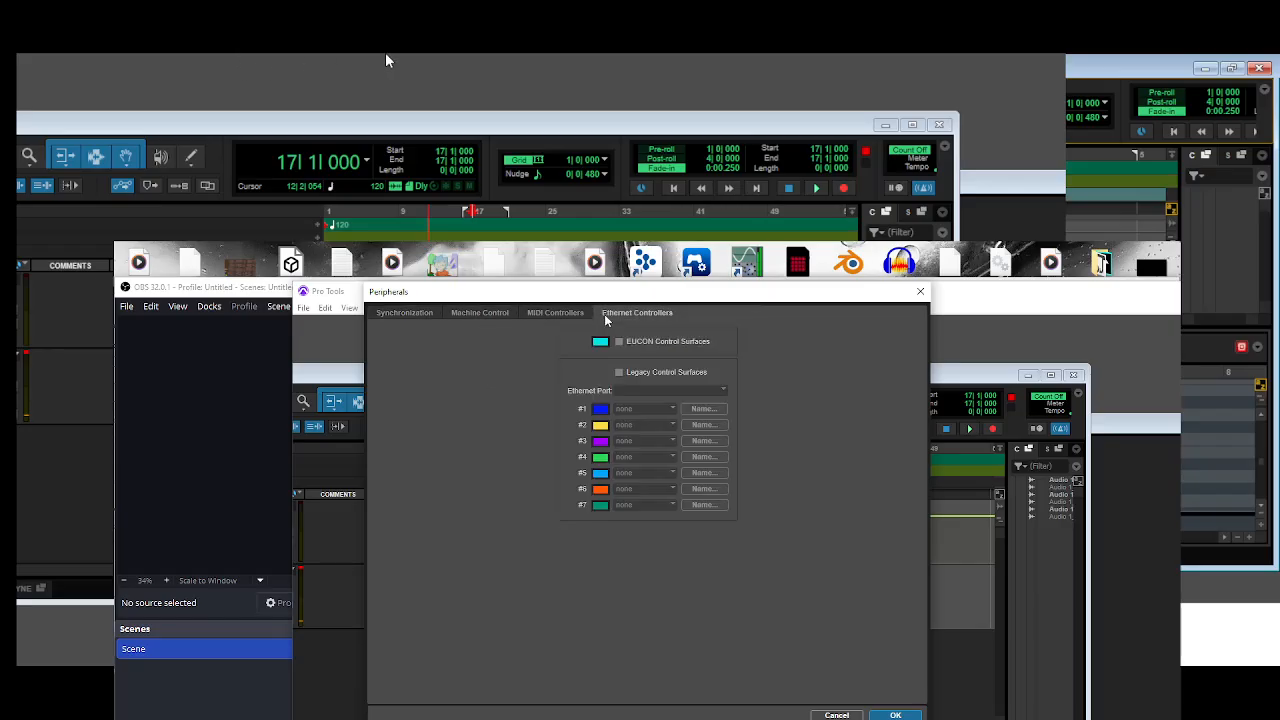
pyautogui.click(920, 295)
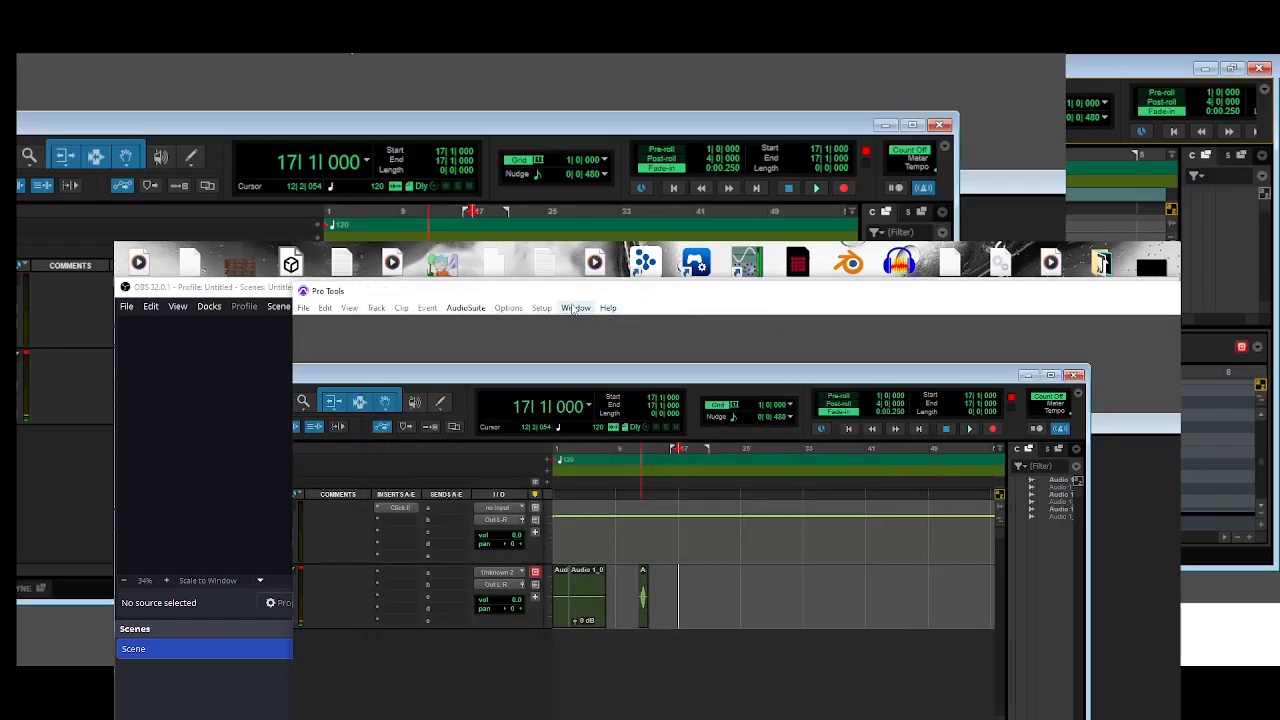
# Check the Playback Engine settings and close them without changes
pyautogui.click(541, 307)
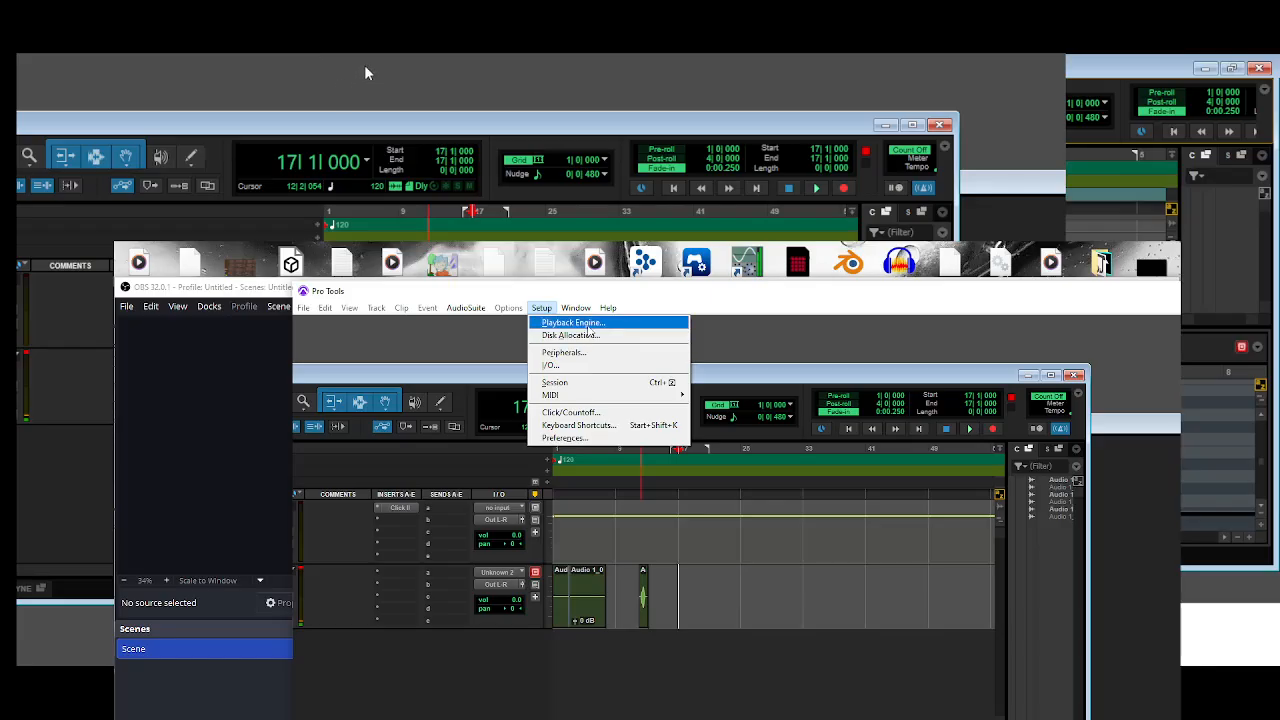
pyautogui.click(580, 323)
pyautogui.click(805, 333)
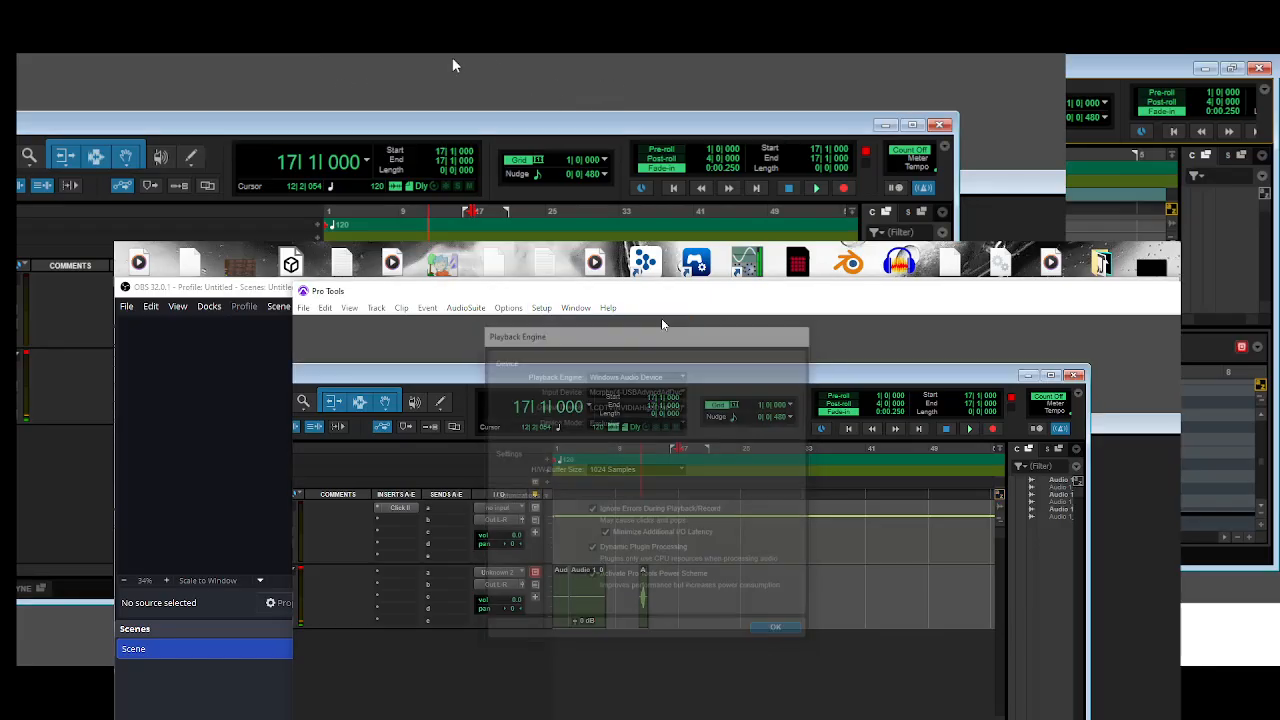
# Review the Input, Output, Bus, Insert and H/W Insert Delay pages of the I/O Setup and close it without changes
pyautogui.click(541, 308)
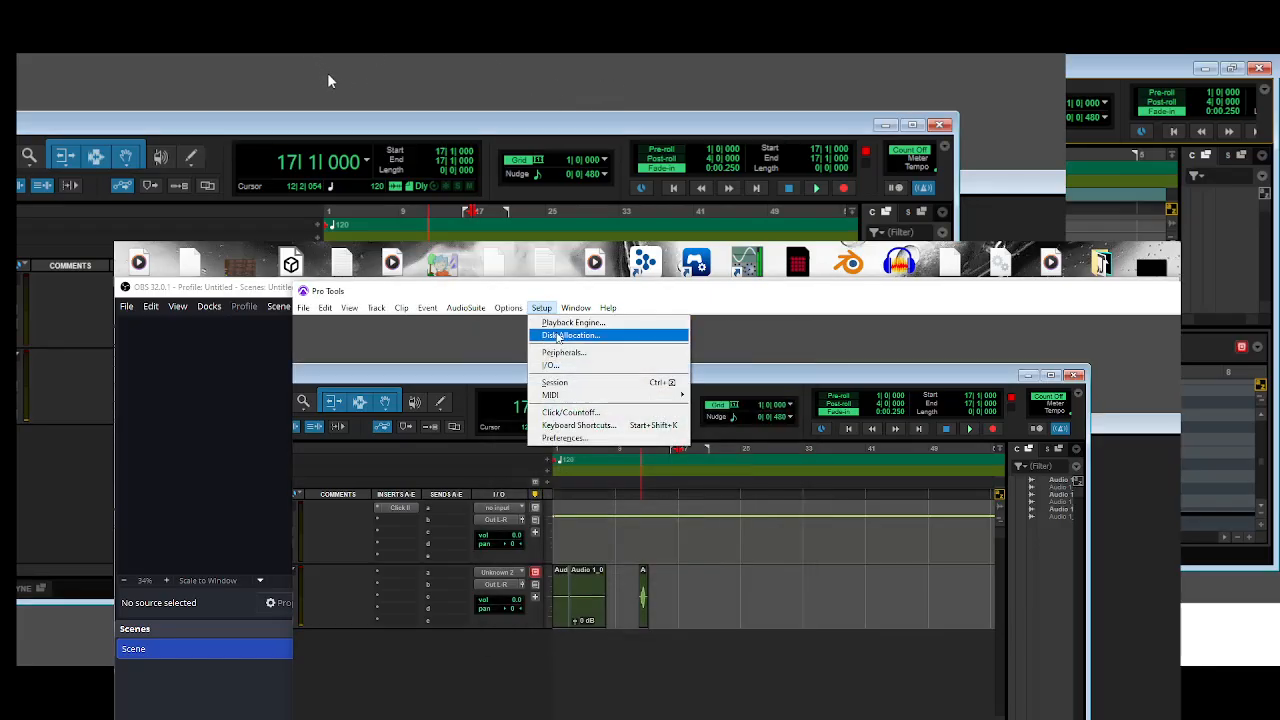
pyautogui.click(561, 364)
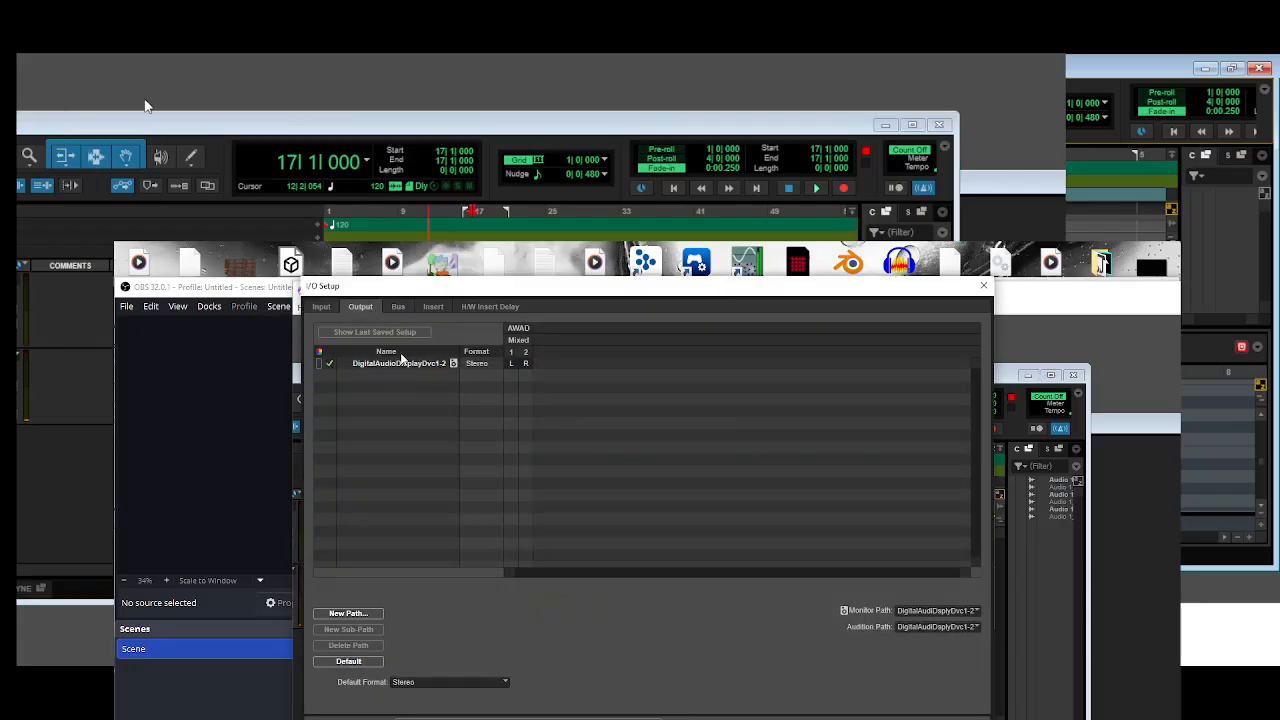
pyautogui.click(324, 307)
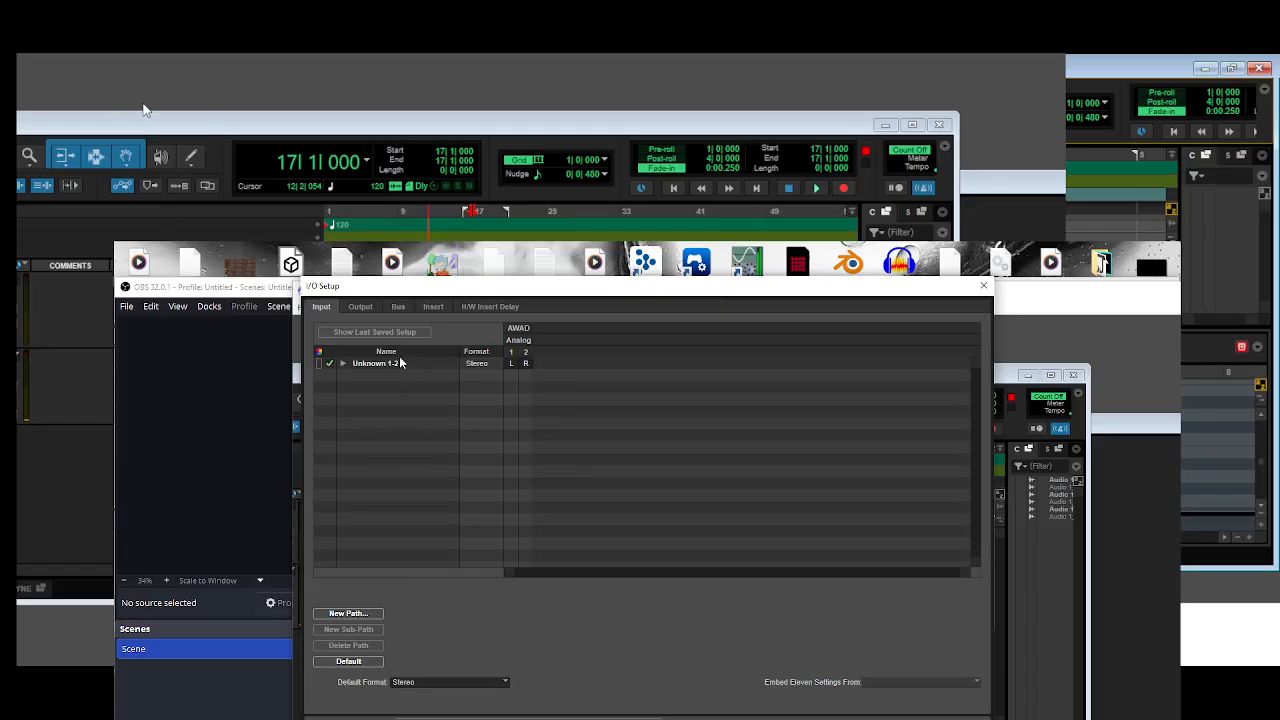
pyautogui.click(361, 307)
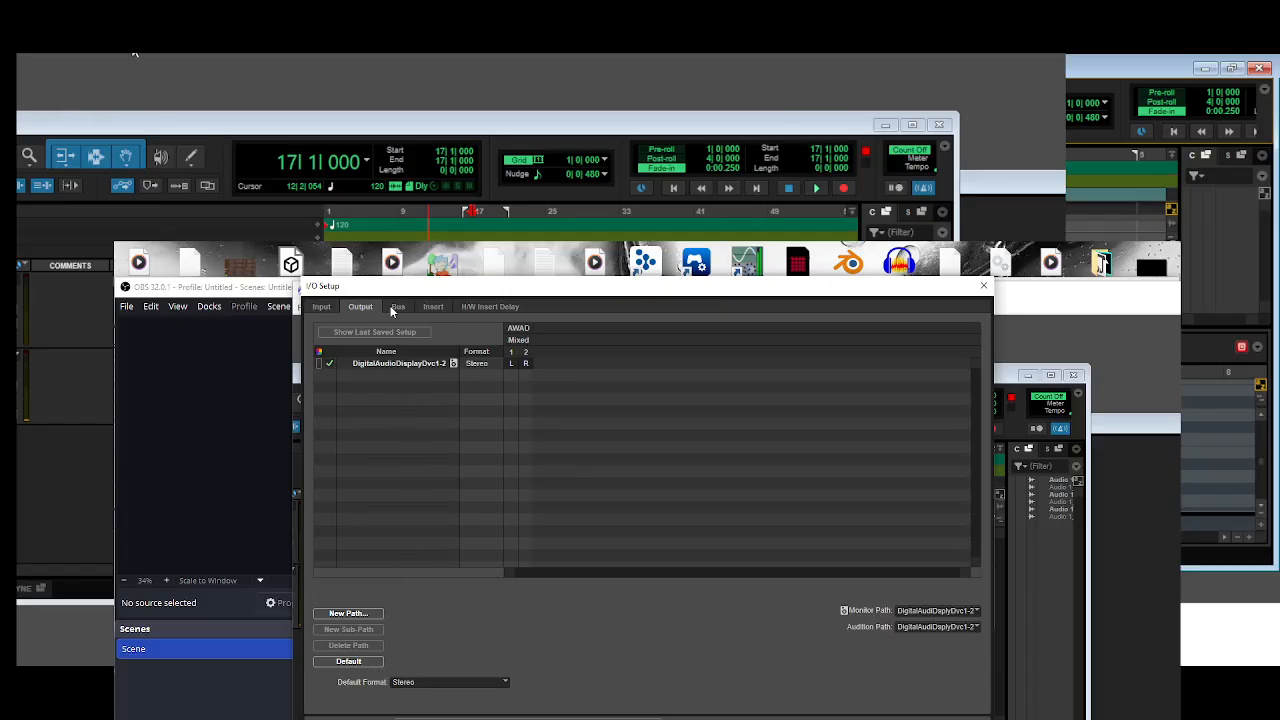
pyautogui.click(398, 307)
pyautogui.click(435, 307)
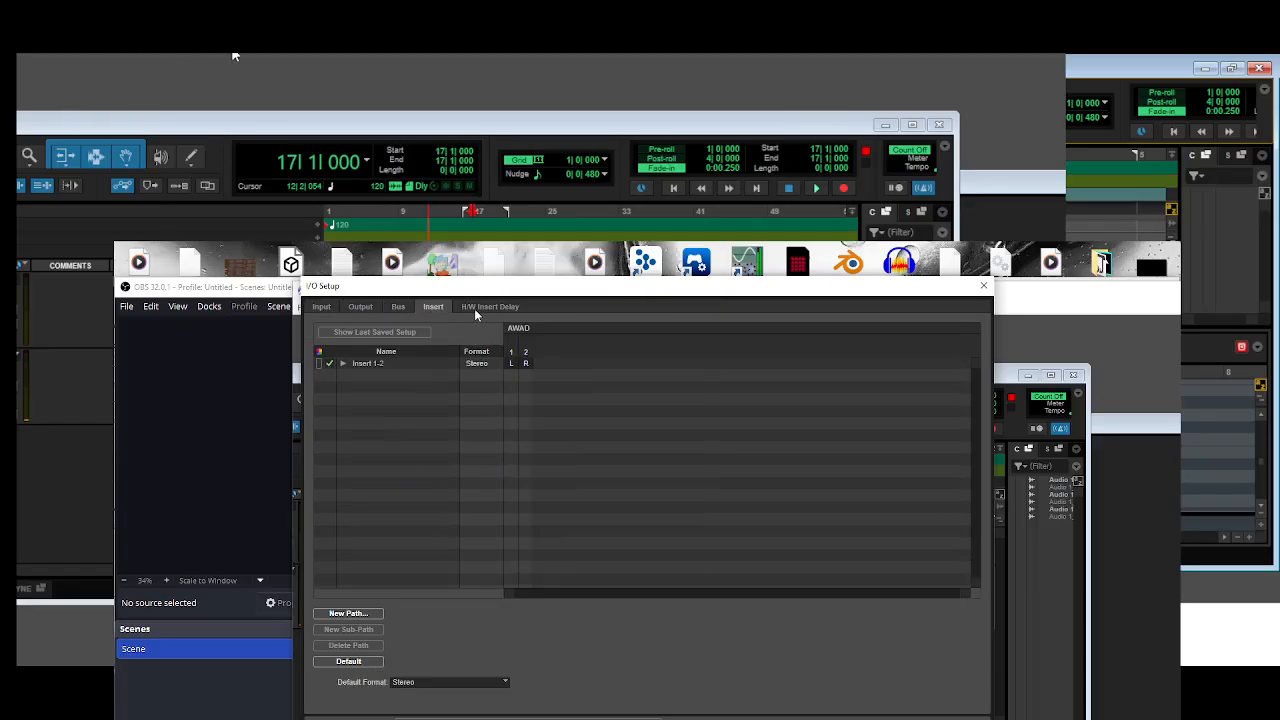
pyautogui.click(481, 306)
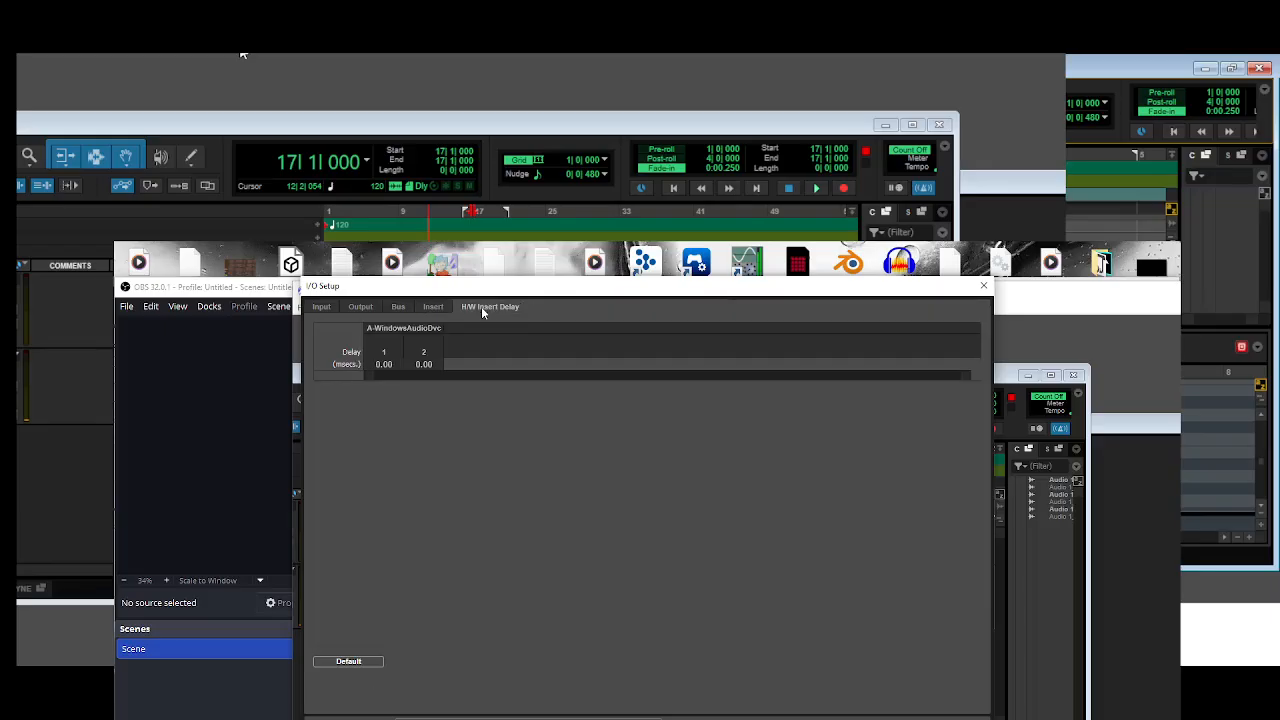
pyautogui.click(320, 306)
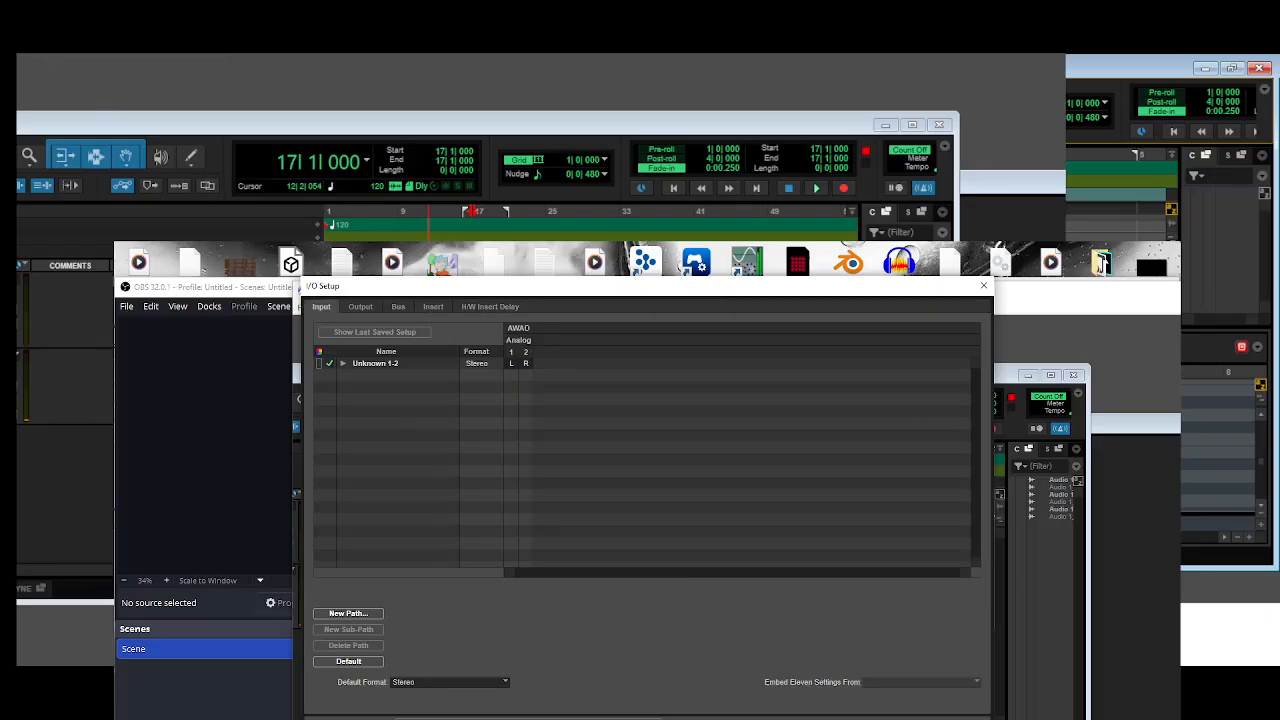
pyautogui.press('Escape')
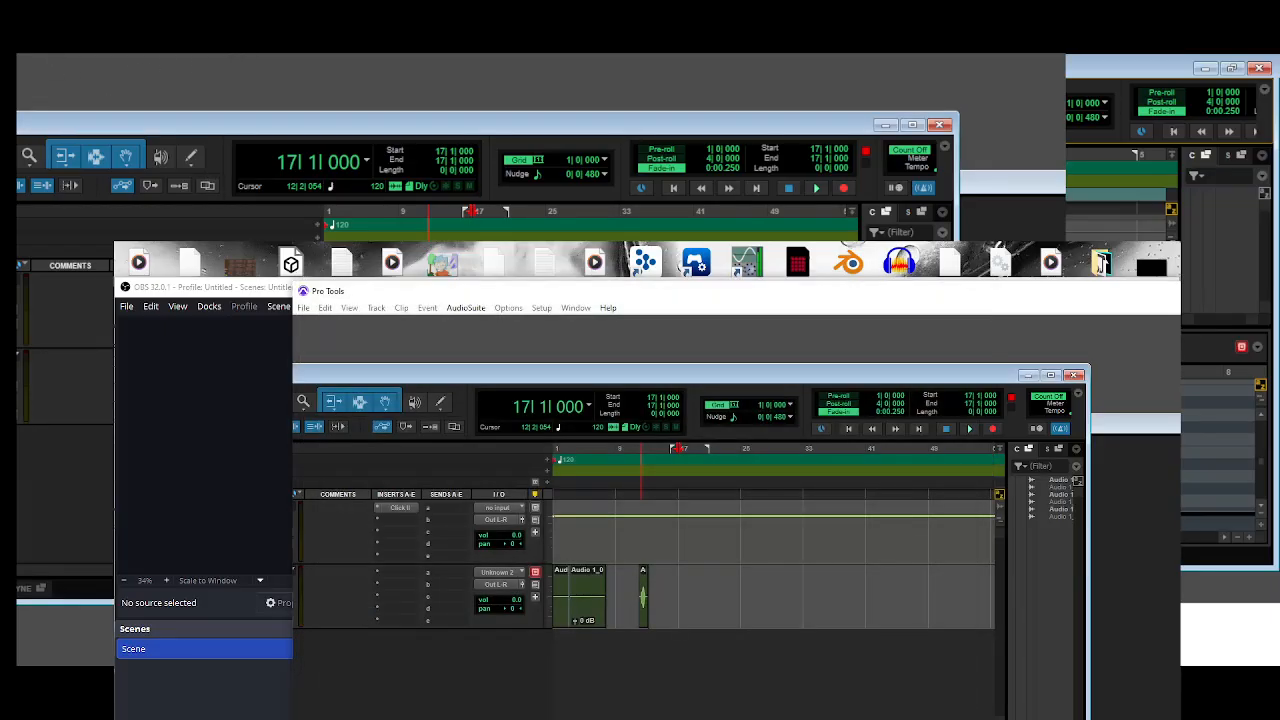